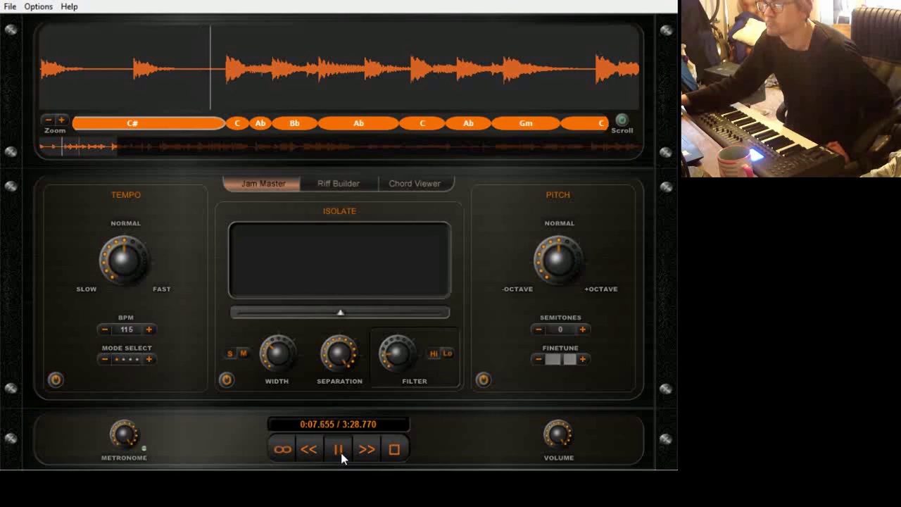
# - Pause the song playback and, in Studio One, import 1Floor.ogg from the Delaware St John - Volume 1 folder
pyautogui.click(339, 455)
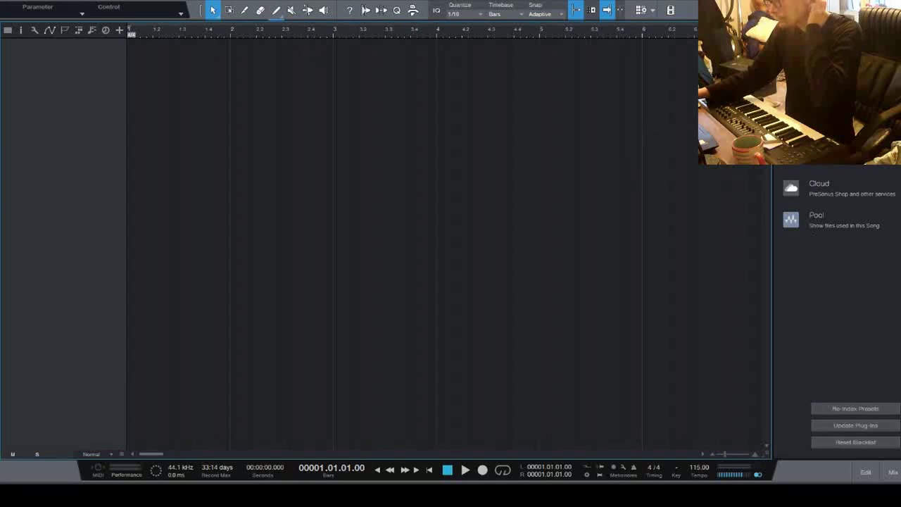
pyautogui.press('F5')
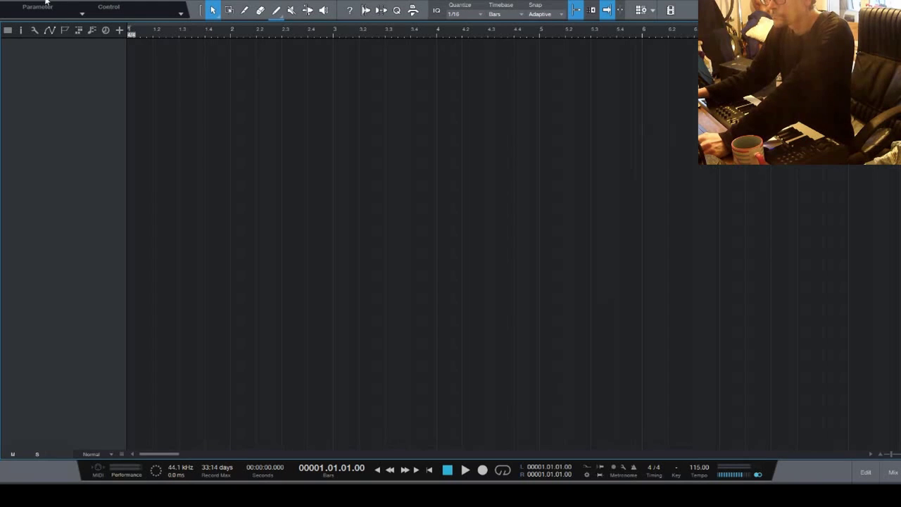
pyautogui.hotkey('ctrl', 'shift', 'o')
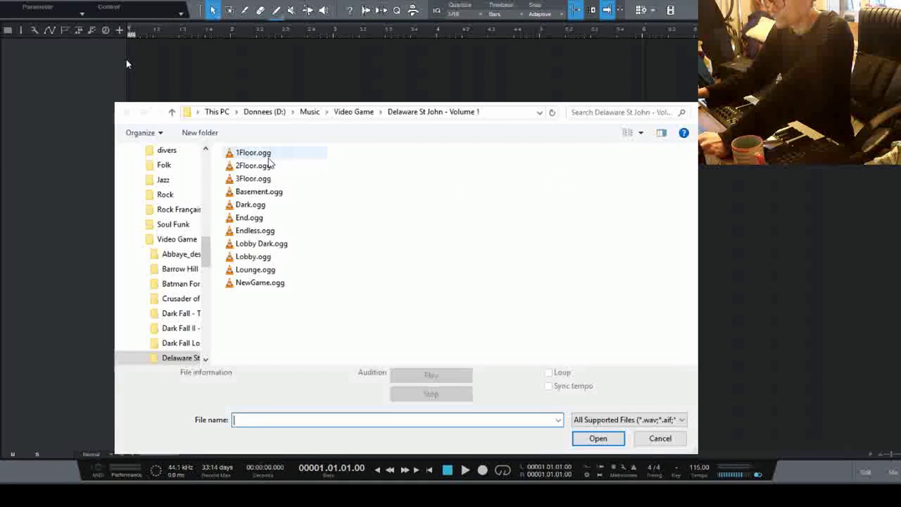
pyautogui.click(255, 153)
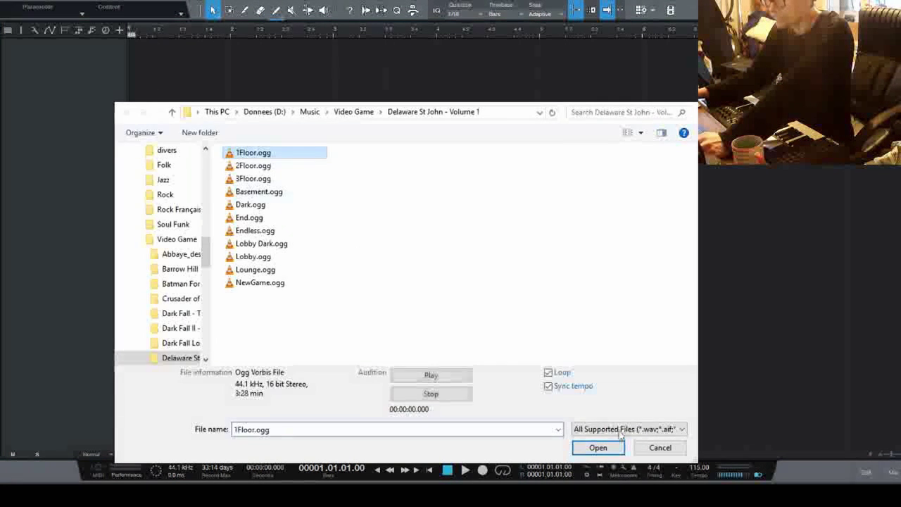
pyautogui.click(598, 438)
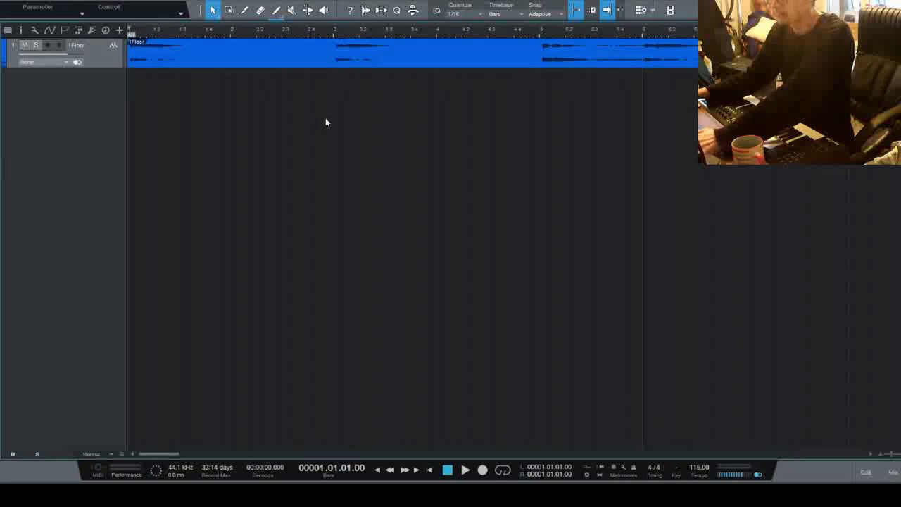
# - Play the beginning of the imported 1Floor audio with the whole clip in view
pyautogui.press('w')
pyautogui.press('w')
pyautogui.press('w')
pyautogui.press('w')
pyautogui.press('w')
pyautogui.press('w')
pyautogui.press('w')
pyautogui.press('w')
pyautogui.press('space')
pyautogui.press('space')
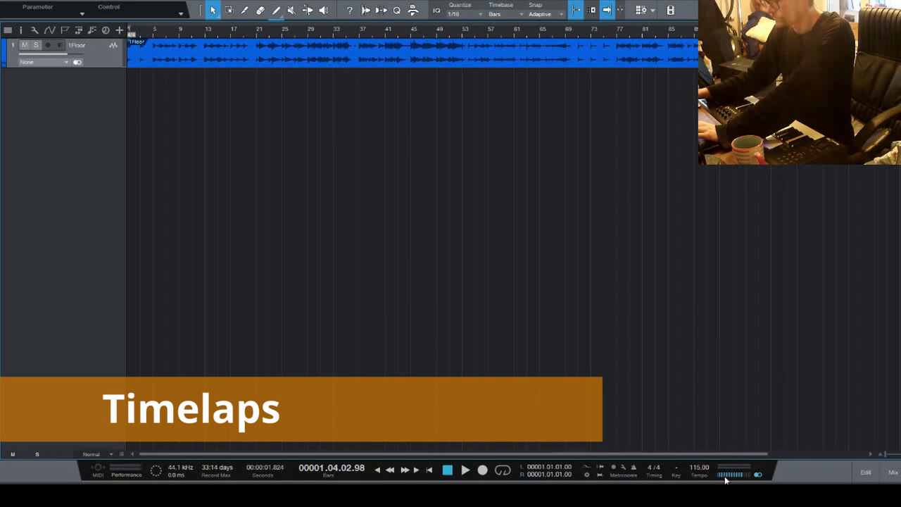
pyautogui.press('space')
pyautogui.press('space')
# - Turn on the metronome click and increase the height of the 1Floor track
pyautogui.press('e')
pyautogui.press('e')
pyautogui.press('e')
pyautogui.press('e')
pyautogui.press('c')
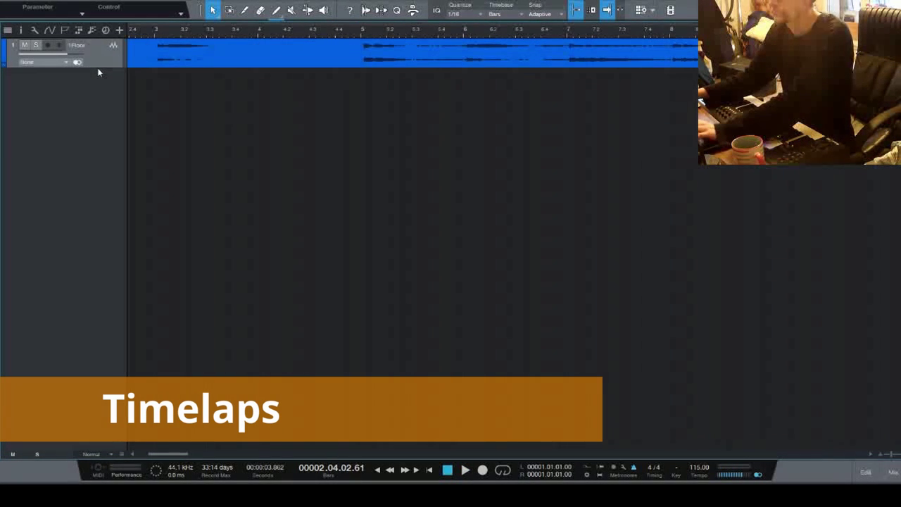
pyautogui.moveTo(98, 67); pyautogui.dragTo(97, 238)
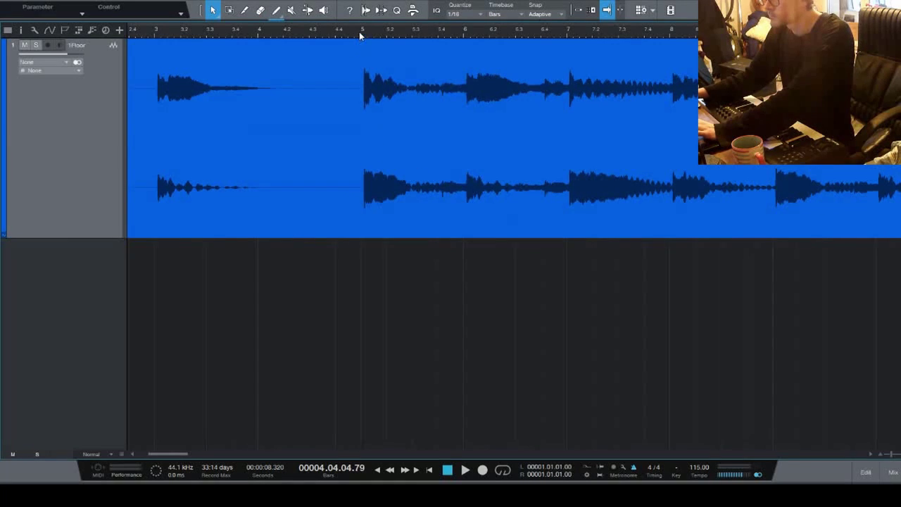
# - Move the 1Floor clip in the timeline so that its first note falls on bar 2
pyautogui.moveTo(125, 117); pyautogui.dragTo(180, 144)
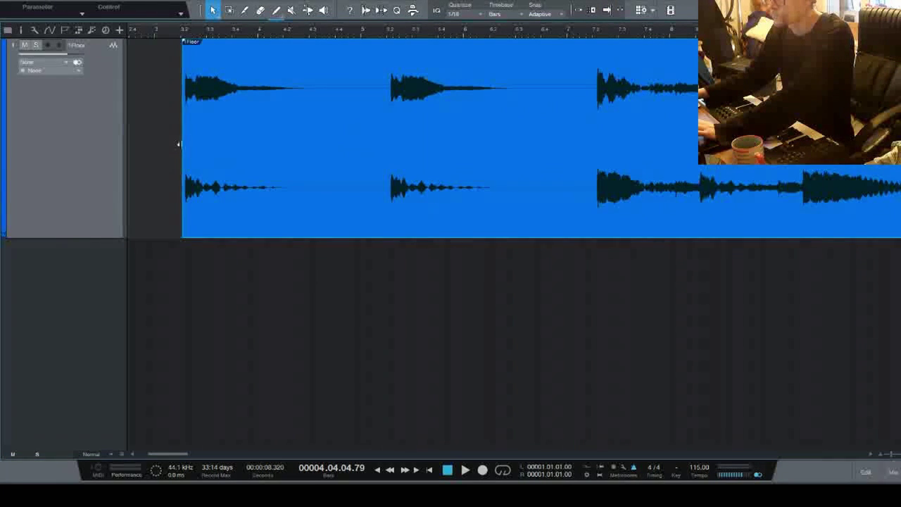
pyautogui.moveTo(158, 453); pyautogui.dragTo(146, 453)
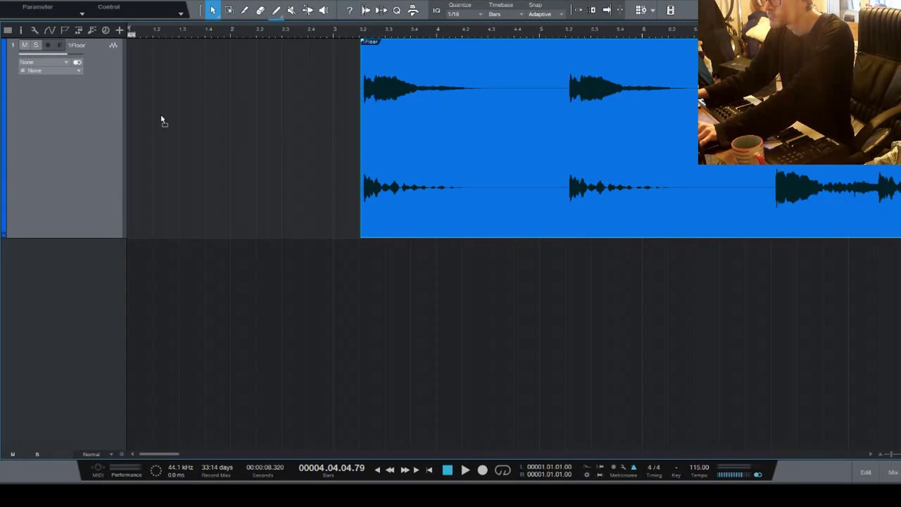
pyautogui.moveTo(161, 119); pyautogui.dragTo(129, 119)
pyautogui.moveTo(349, 98); pyautogui.dragTo(373, 113)
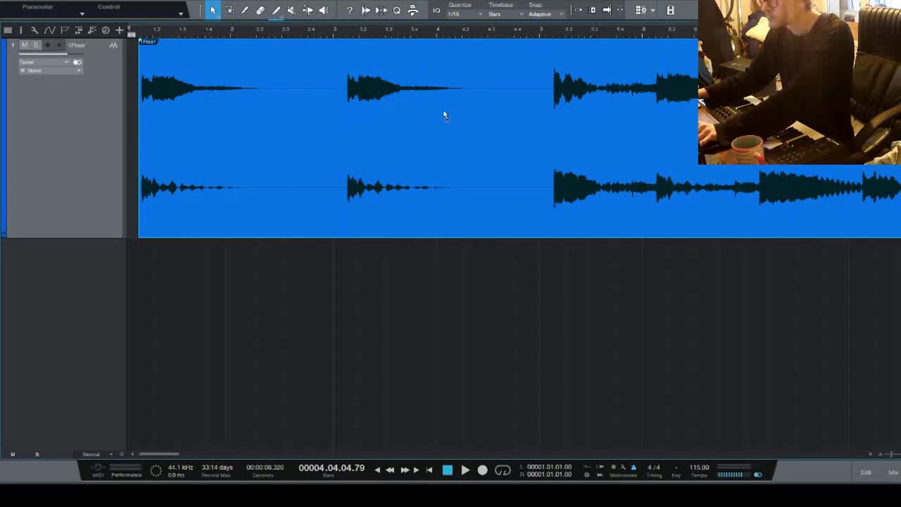
pyautogui.moveTo(444, 115); pyautogui.dragTo(535, 115)
# - Check the clip's timing around bar 58 and nudge it slightly earlier so its note attacks meet bars 58 and 59
pyautogui.moveTo(233, 33); pyautogui.dragTo(269, 143)
pyautogui.press('space')
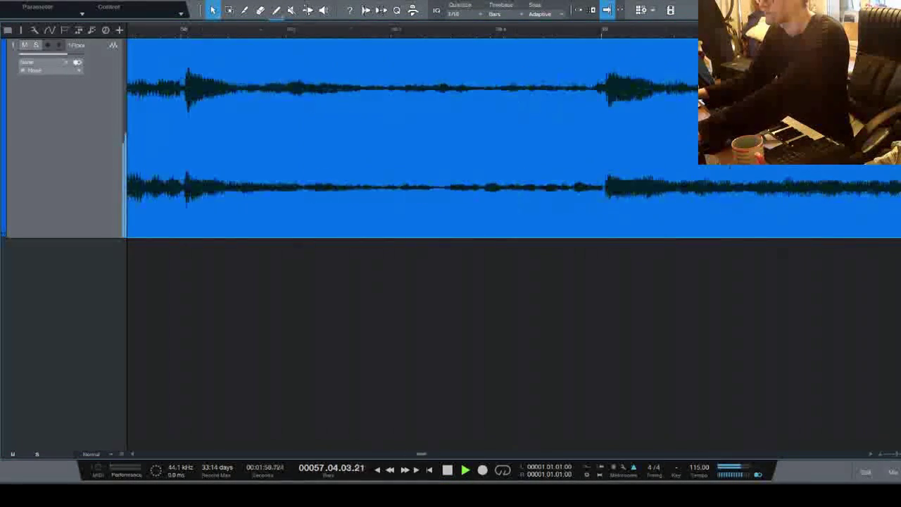
pyautogui.press('space')
pyautogui.click(557, 33)
pyautogui.moveTo(610, 96); pyautogui.dragTo(607, 106)
pyautogui.press('space')
pyautogui.press('space')
# - Turn autoscroll back on and play the song from the start to check the clip against the metronome
pyautogui.press(',')
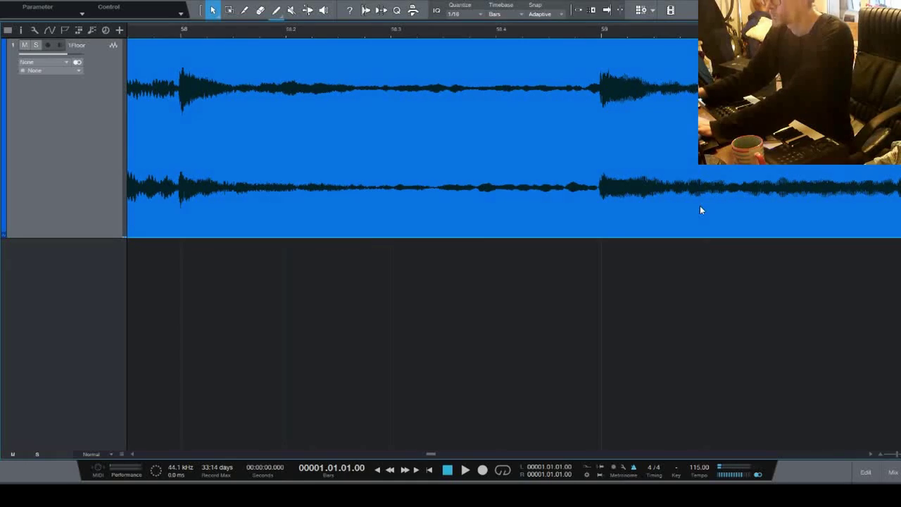
pyautogui.press('f')
pyautogui.press('space')
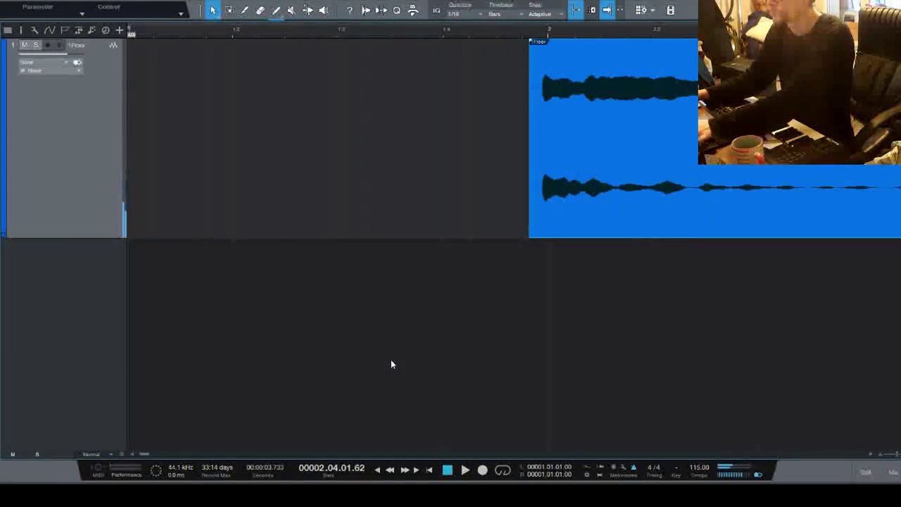
pyautogui.press('w')
pyautogui.press('w')
pyautogui.press('w')
pyautogui.press('w')
pyautogui.press('w')
pyautogui.press('w')
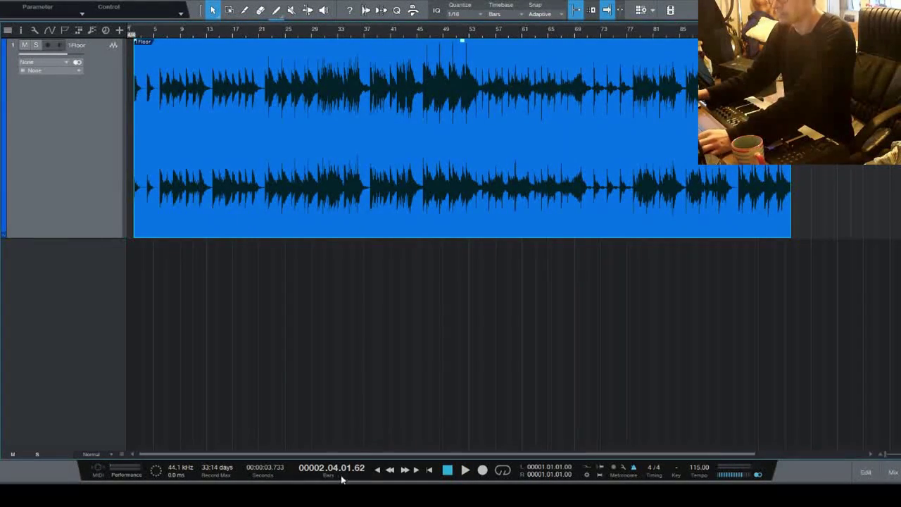
# - Add a 4Front Piano x64 instrument track below the 1Floor track and return the playhead to the song start
pyautogui.press('F5')
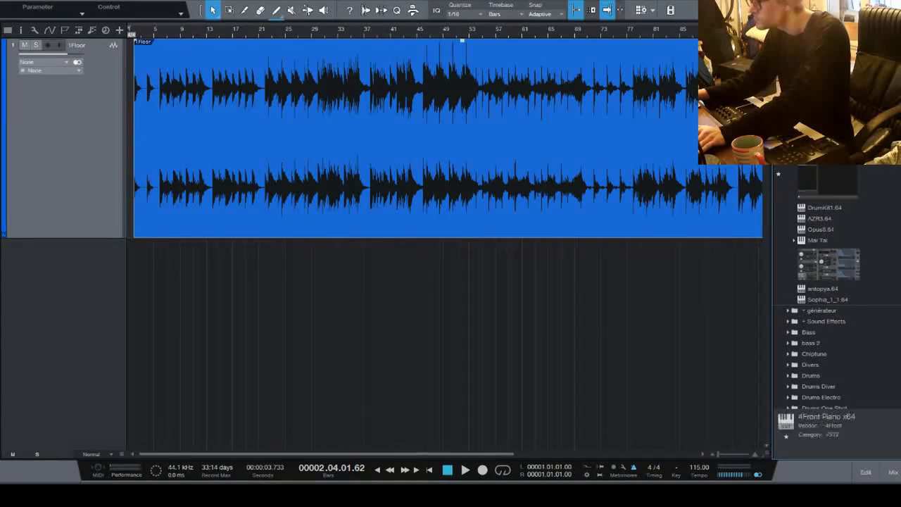
pyautogui.moveTo(817, 421); pyautogui.dragTo(480, 291)
pyautogui.press(',')
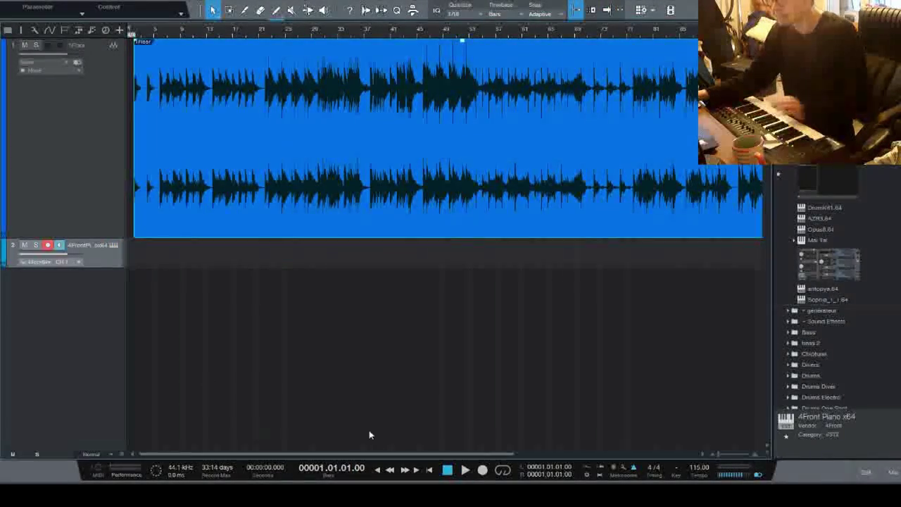
# - Play the song's start, hide the browser and set the playback start at bar 2
pyautogui.press('space')
pyautogui.press('e')
pyautogui.press('e')
pyautogui.press('e')
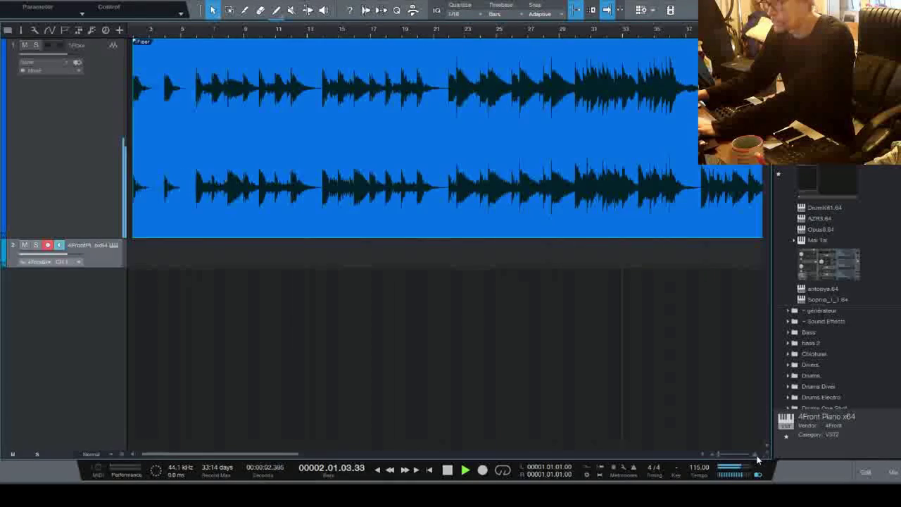
pyautogui.press('F5')
pyautogui.press('space')
pyautogui.press('e')
pyautogui.press('e')
pyautogui.press('e')
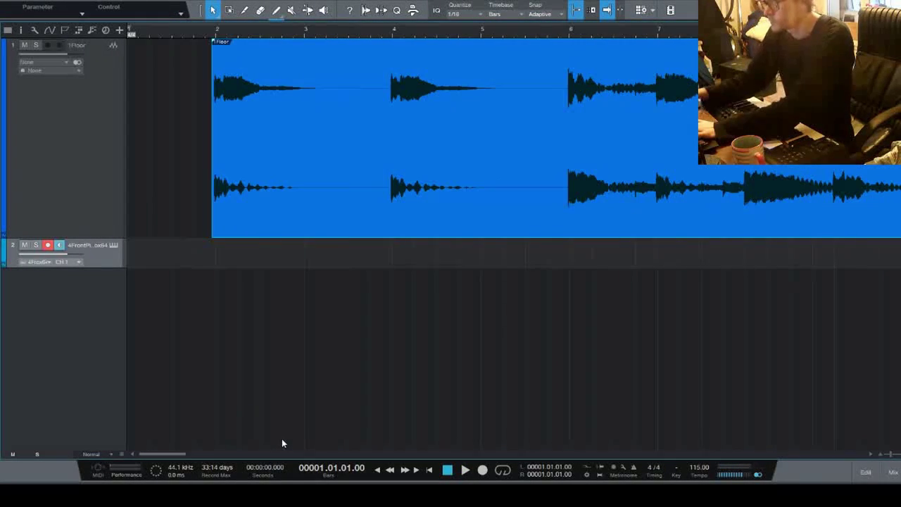
pyautogui.click(216, 30)
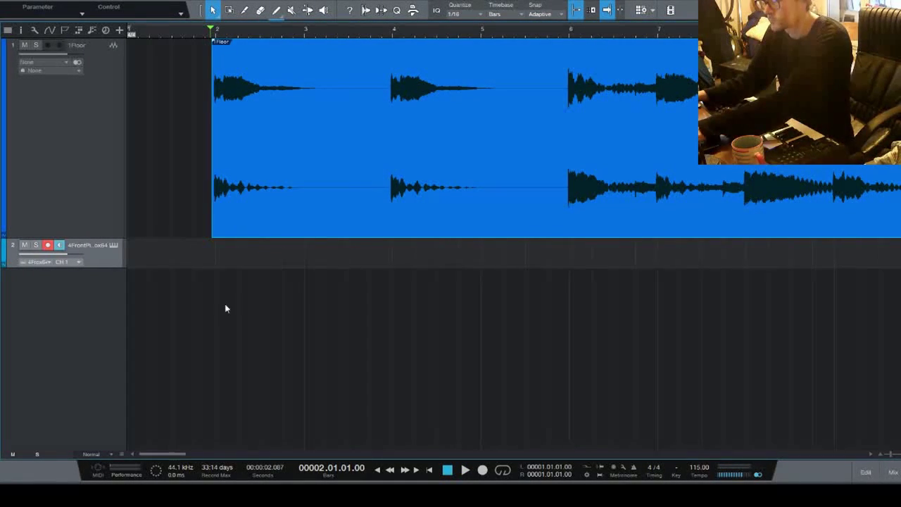
# - Play the opening bars repeatedly while working out the piano notes on the MIDI keyboard
pyautogui.press('space')
pyautogui.press('space')
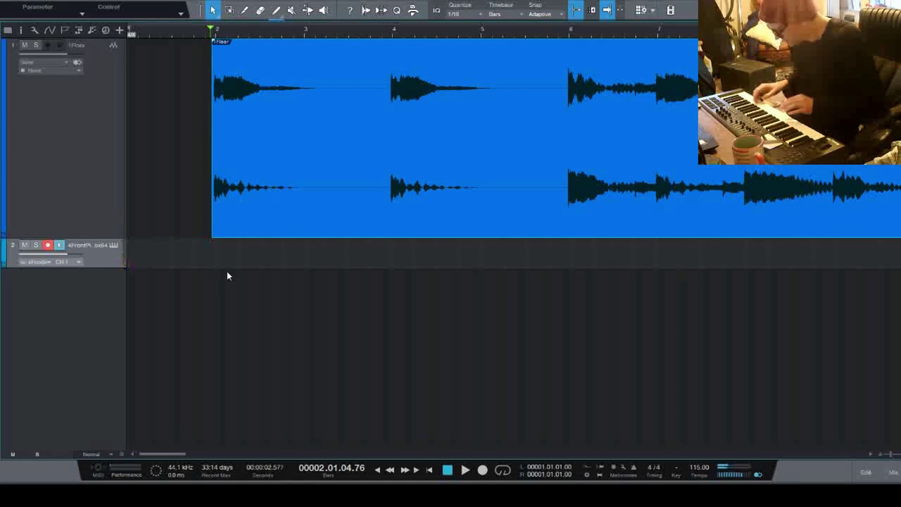
pyautogui.press('space')
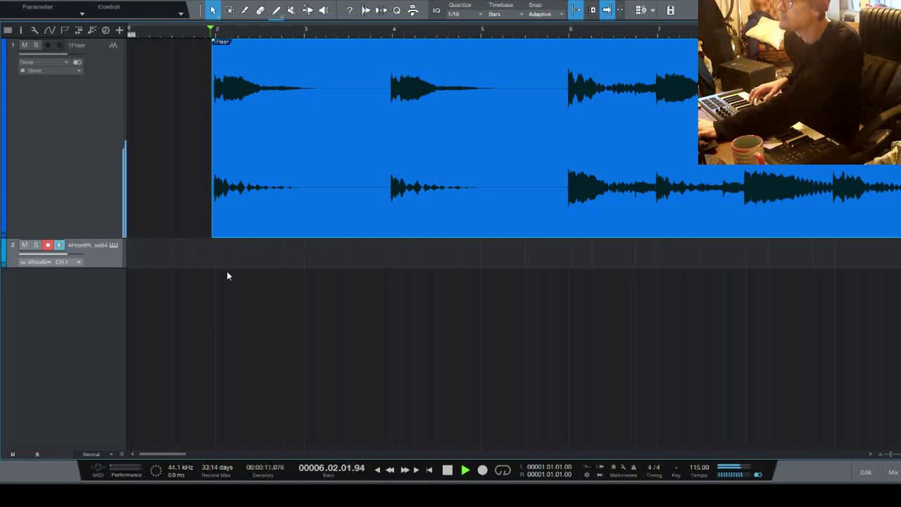
pyautogui.press('space')
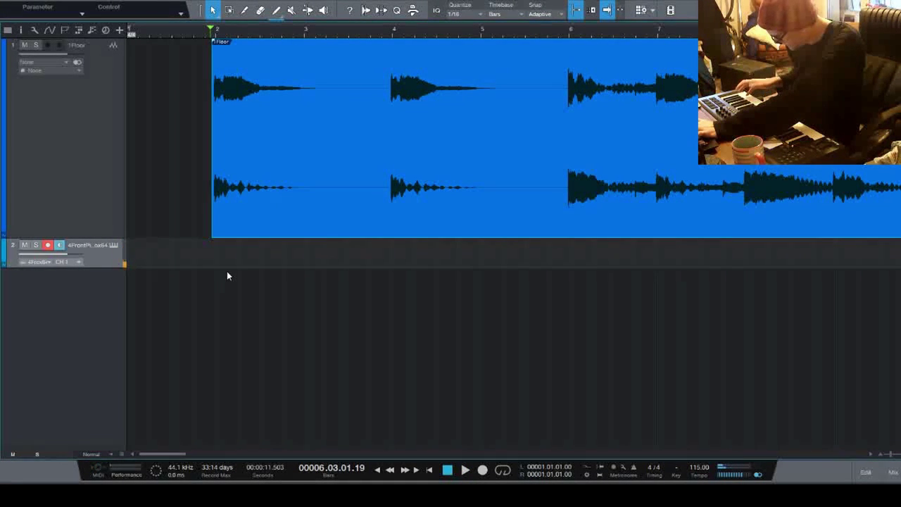
pyautogui.press('space')
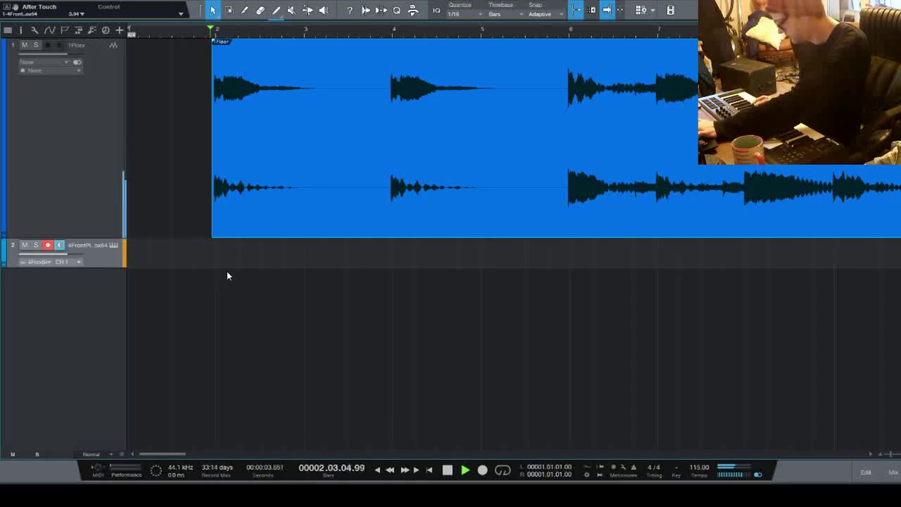
pyautogui.press('space')
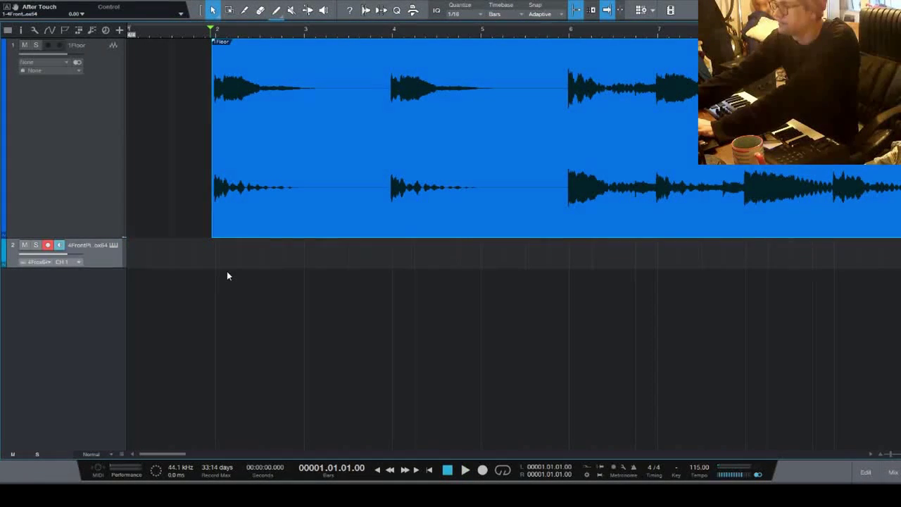
# - Record the opening piano notes on the 4Front Piano track and trim the empty start of the recorded part
pyautogui.press('*')
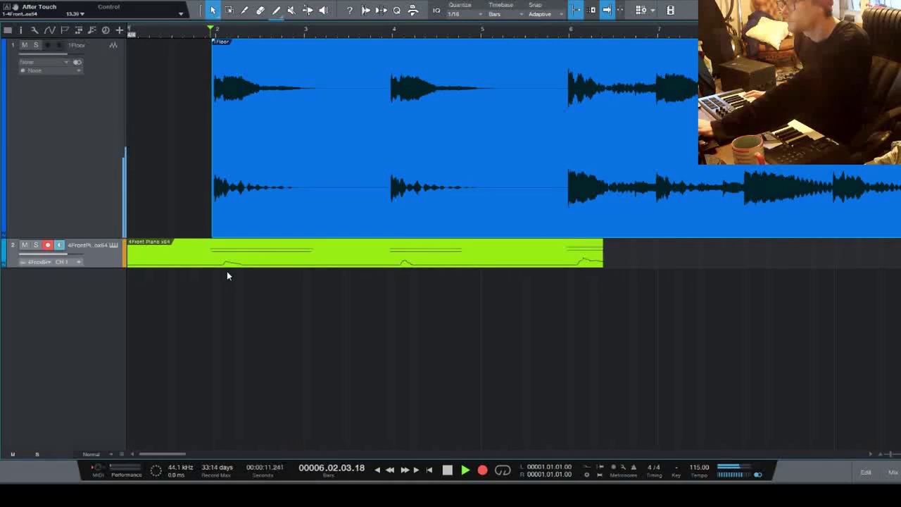
pyautogui.press('space')
pyautogui.moveTo(136, 266); pyautogui.dragTo(195, 265)
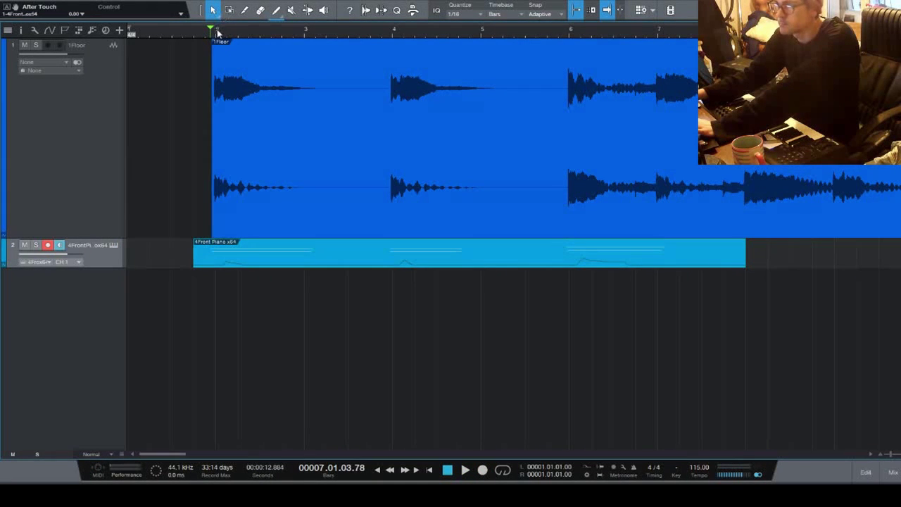
# - Open the piano part in the note editor and quantize the first two note pairs to 1/16
pyautogui.doubleClick(240, 250)
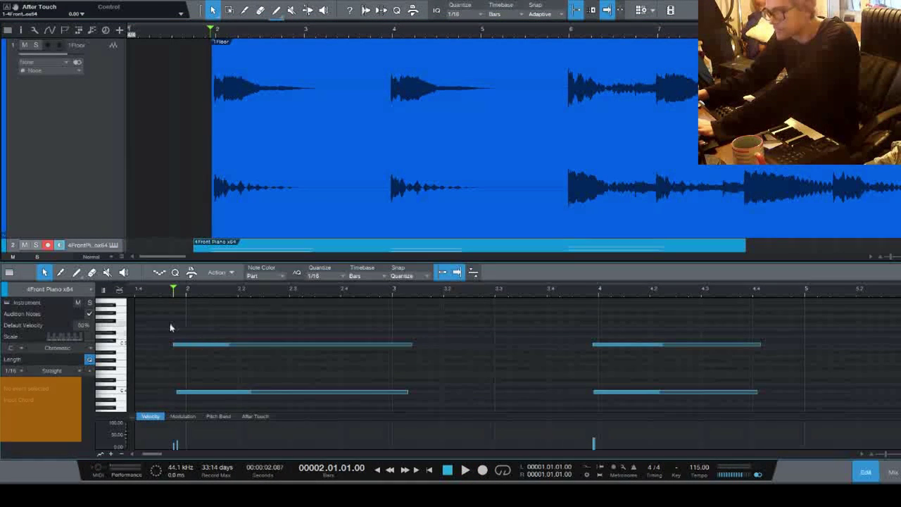
pyautogui.press('q')
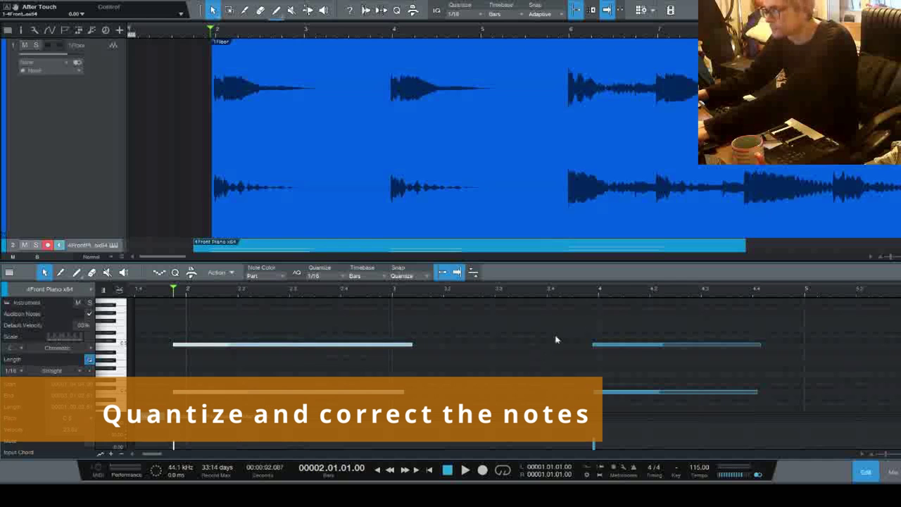
pyautogui.moveTo(556, 340); pyautogui.dragTo(628, 399)
pyautogui.press('q')
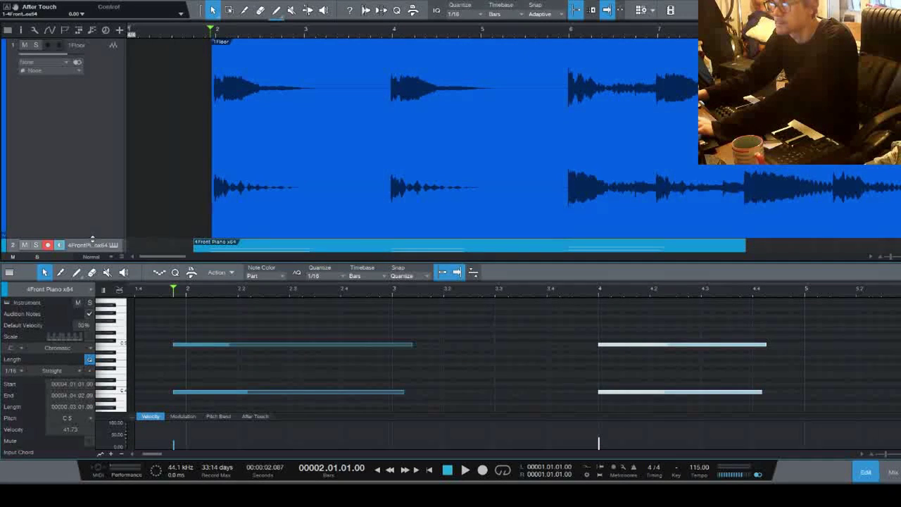
# - Resize the track lanes and the note editor for easier editing, and play back the quantized notes
pyautogui.moveTo(92, 238); pyautogui.dragTo(105, 191)
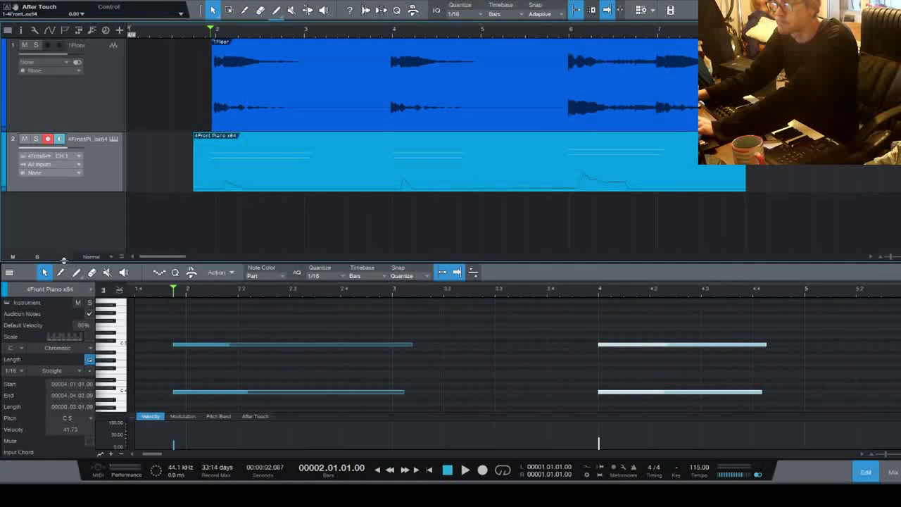
pyautogui.moveTo(63, 259); pyautogui.dragTo(63, 223)
pyautogui.press('space')
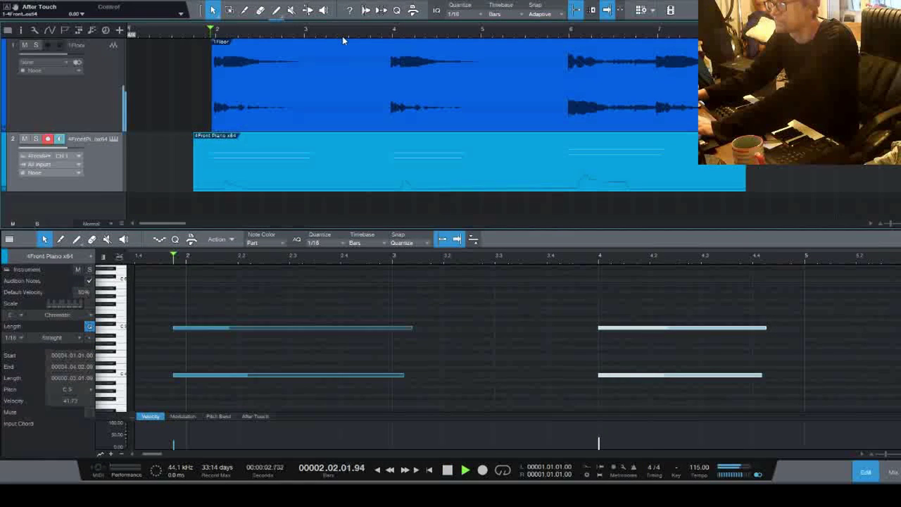
pyautogui.press('space')
# - Move the first pair of notes, C4 and C5, one sixteenth later to start on bar 2, and play the result
pyautogui.moveTo(242, 388); pyautogui.dragTo(240, 328)
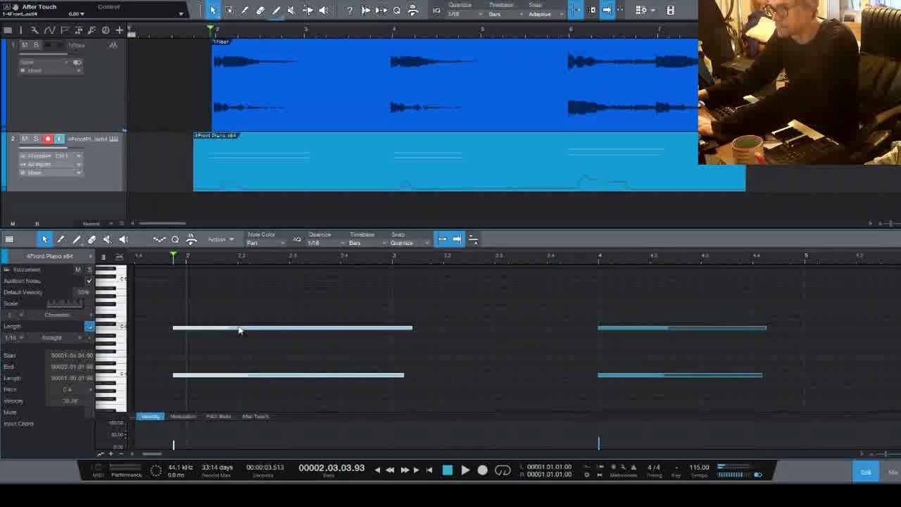
pyautogui.hotkey('alt', 'Right')
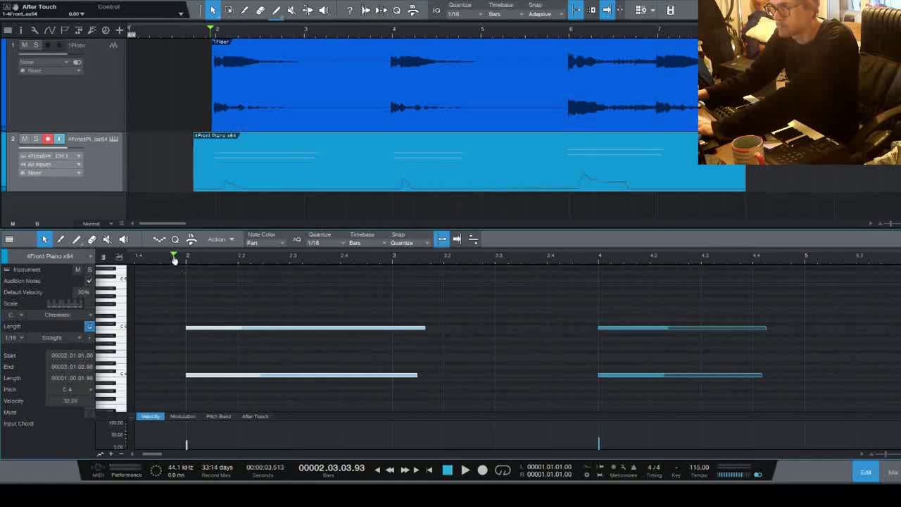
pyautogui.press('space')
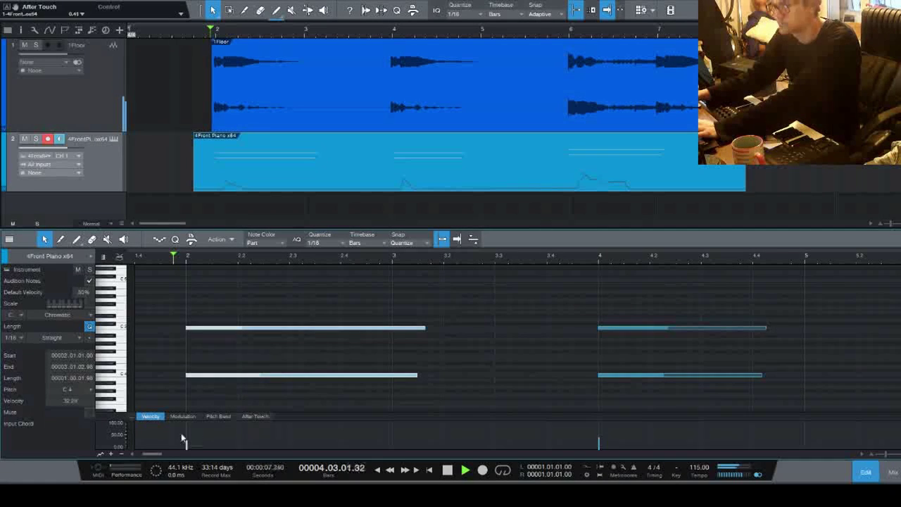
# - Play back the passage from just before bar 6 to compare the recorded note pair with the audio
pyautogui.moveTo(153, 456); pyautogui.dragTo(158, 457)
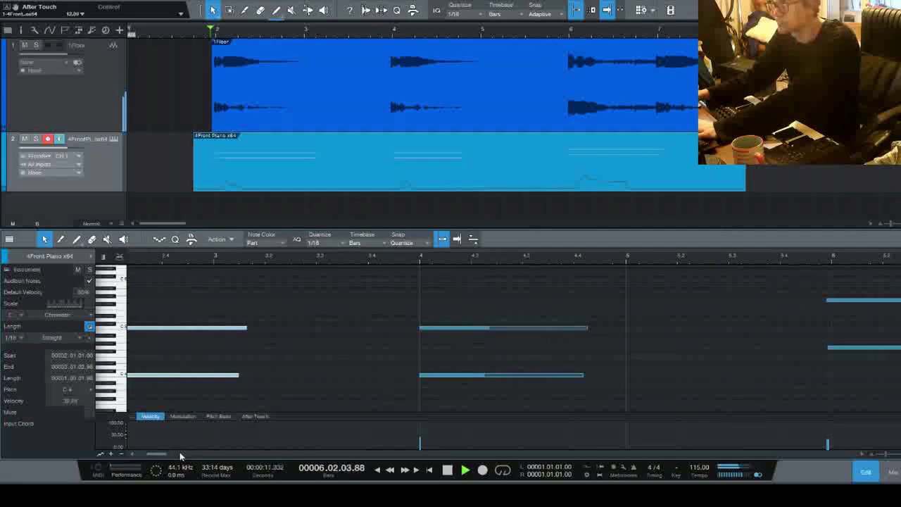
pyautogui.press('space')
pyautogui.moveTo(154, 456); pyautogui.dragTo(165, 456)
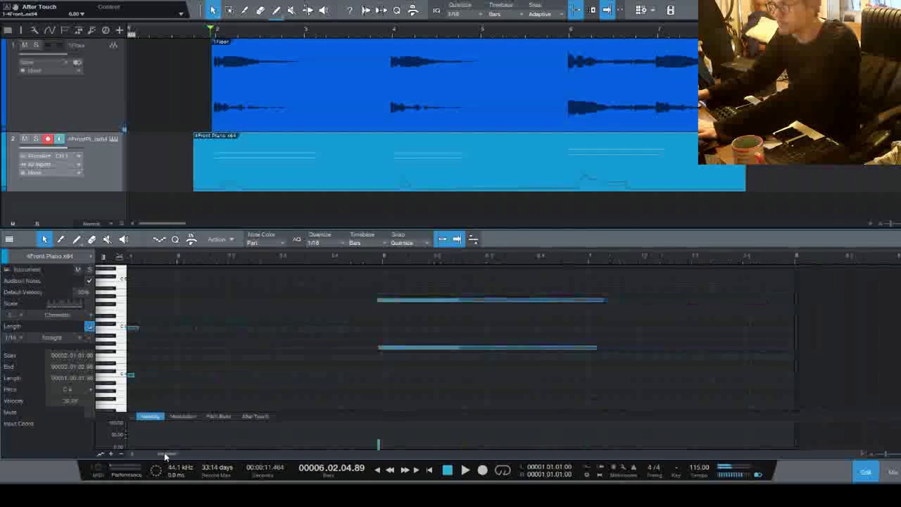
pyautogui.click(564, 35)
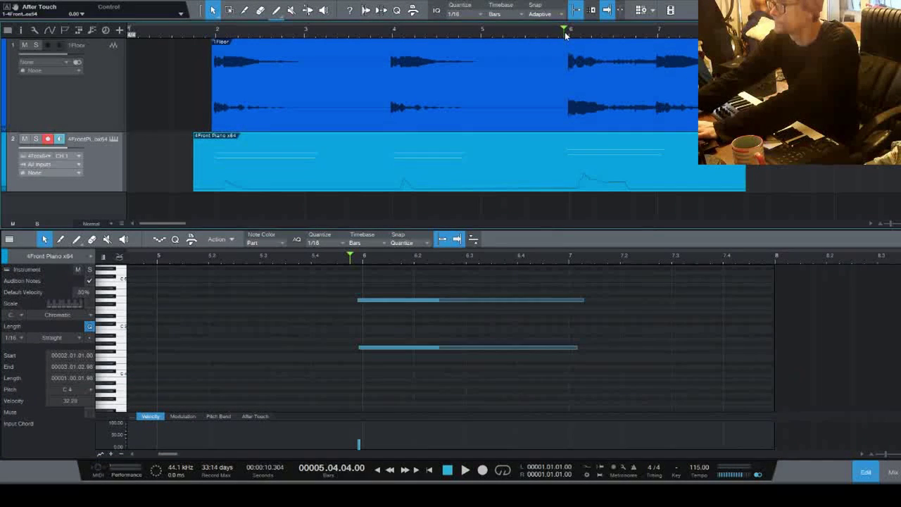
pyautogui.press('space')
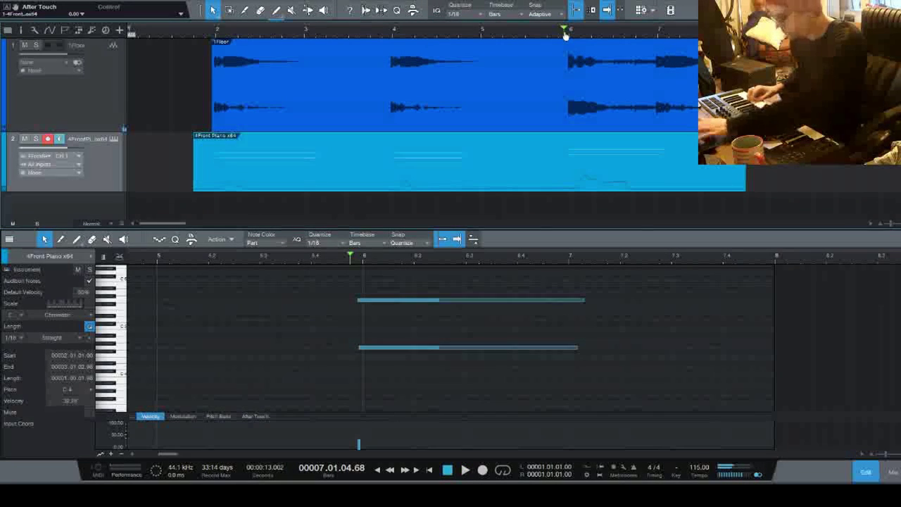
pyautogui.press('space')
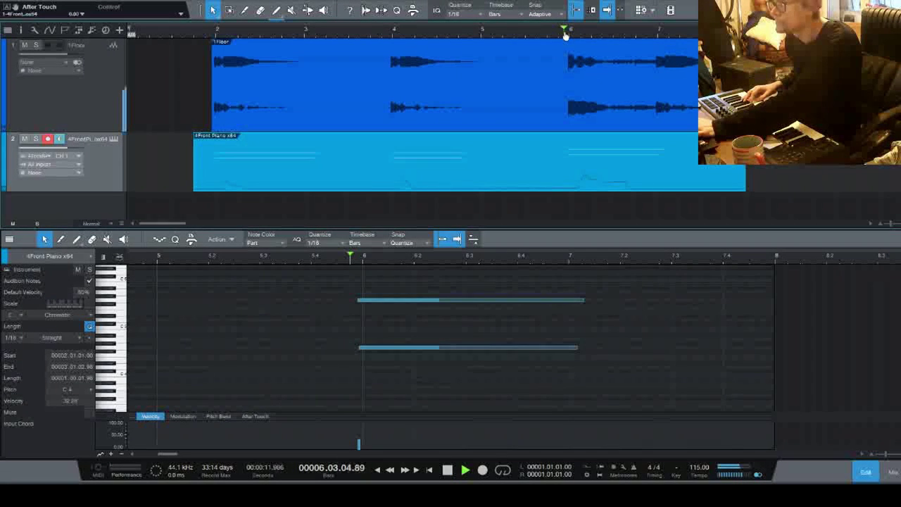
pyautogui.press('space')
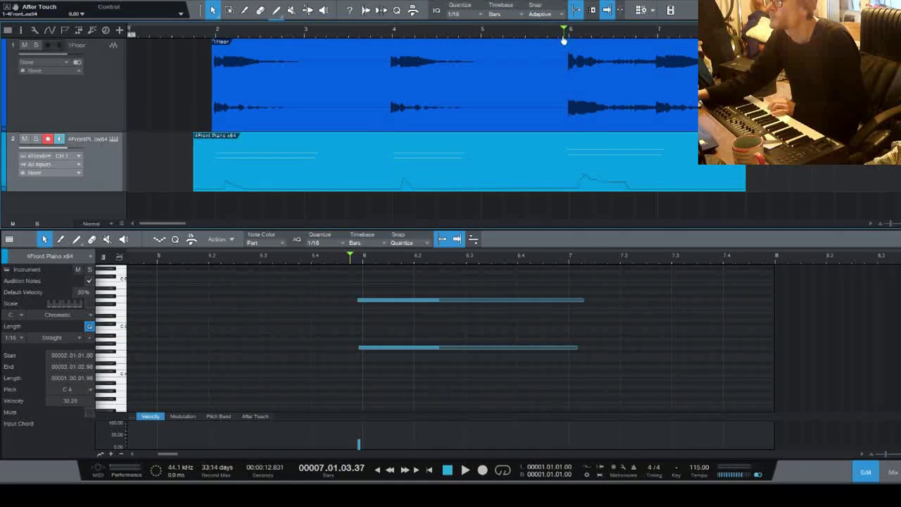
# - Shorten the piano part to end just after bar 5, and play the audio from bar 5.3
pyautogui.moveTo(752, 186); pyautogui.dragTo(493, 181)
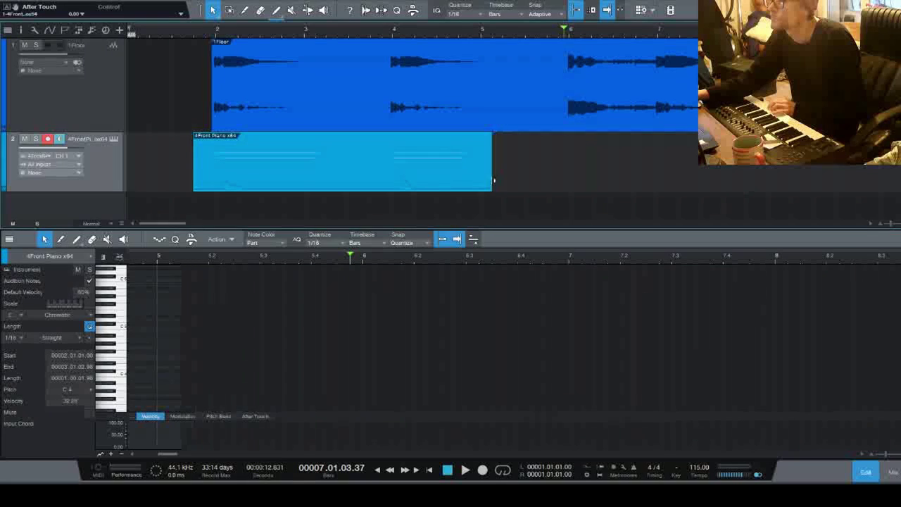
pyautogui.click(548, 31)
pyautogui.press('space')
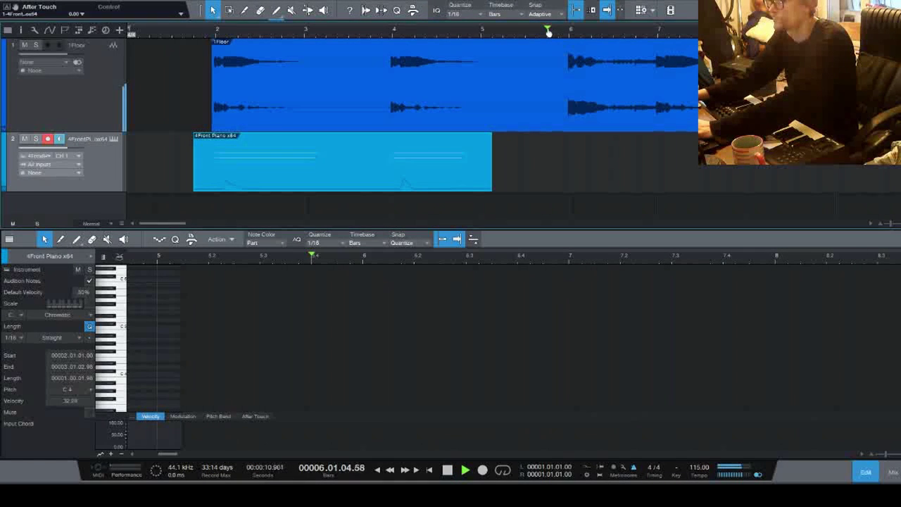
pyautogui.press('space')
pyautogui.click(525, 31)
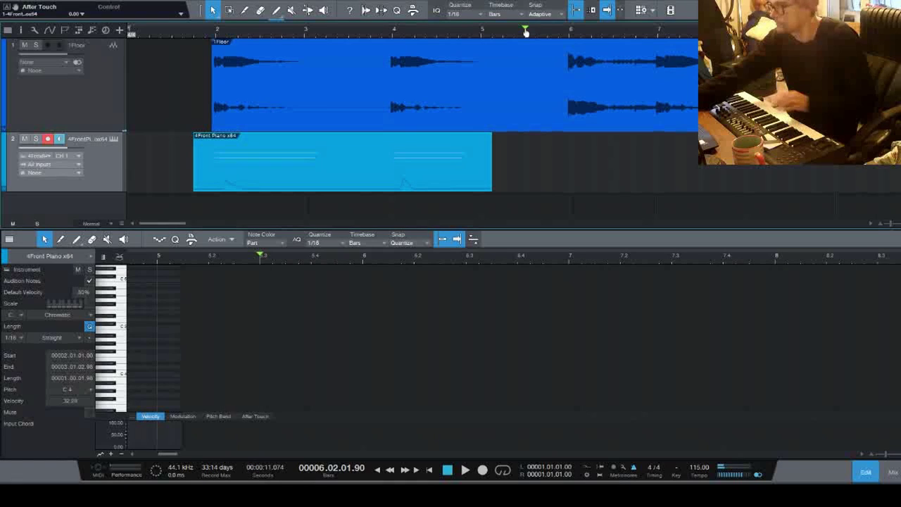
pyautogui.press('space')
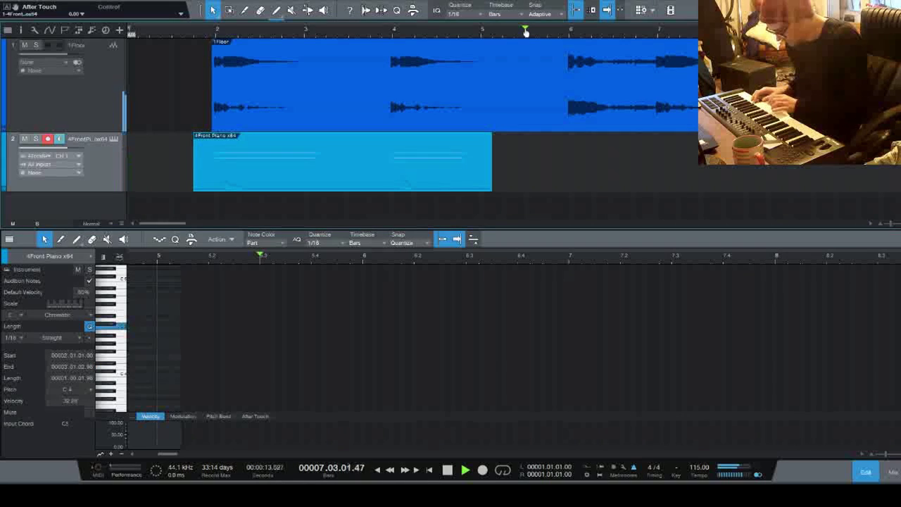
pyautogui.press('space')
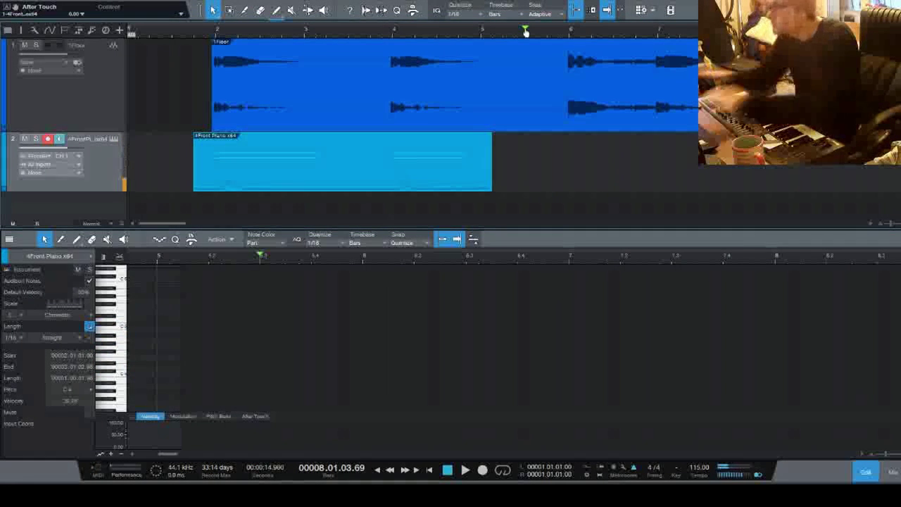
# - Rehearse the passage, and record the next piano notes on the 4Front Piano track starting from bar 5.3
pyautogui.doubleClick(526, 33)
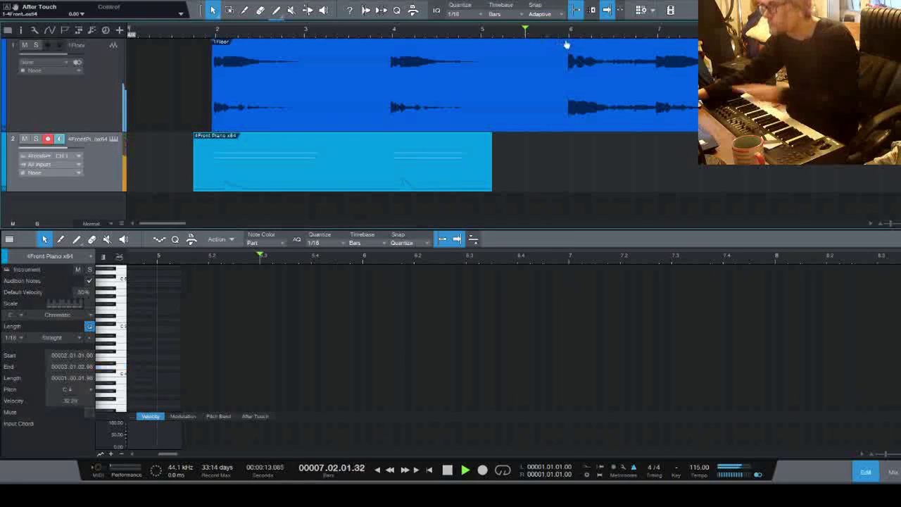
pyautogui.press('space')
pyautogui.press('space')
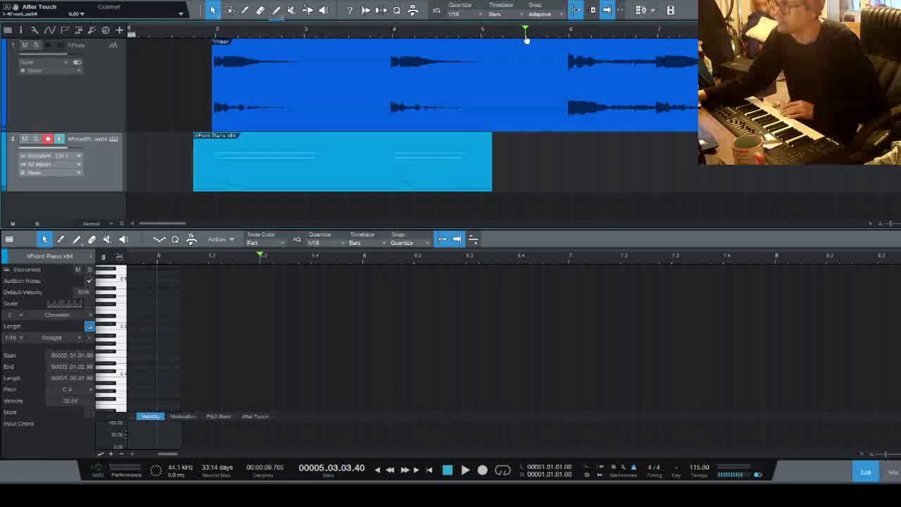
pyautogui.press('KP_Multiply')
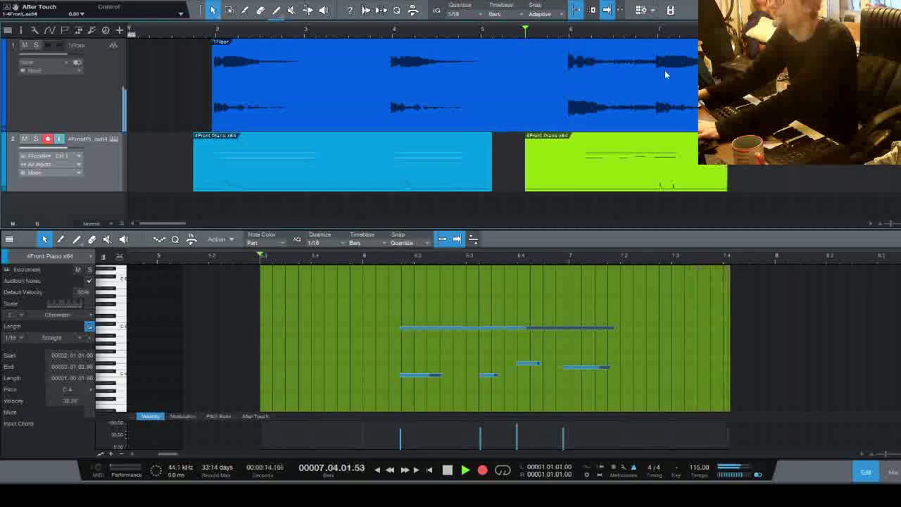
pyautogui.press('space')
# - Move all notes of the newly recorded piano part earlier so that they start on bar 6, and play them back
pyautogui.doubleClick(587, 177)
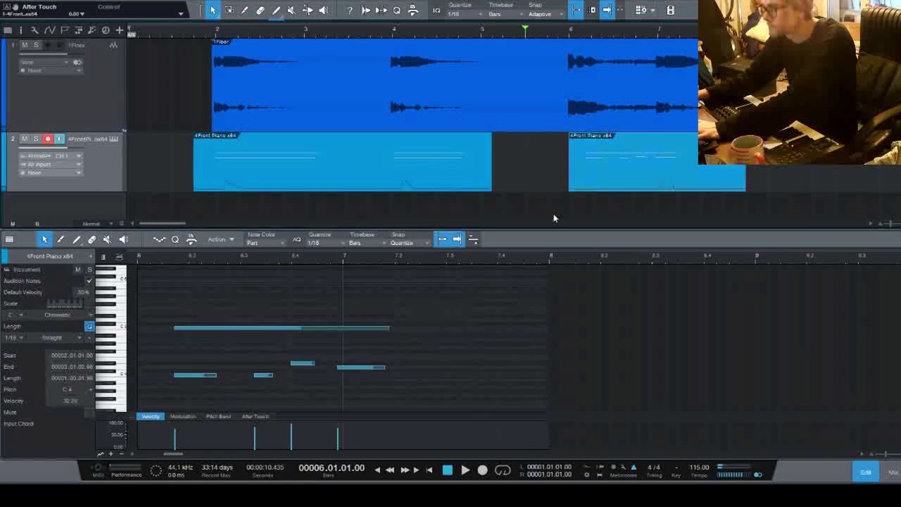
pyautogui.click(412, 401)
pyautogui.hotkey('ctrl', 'a')
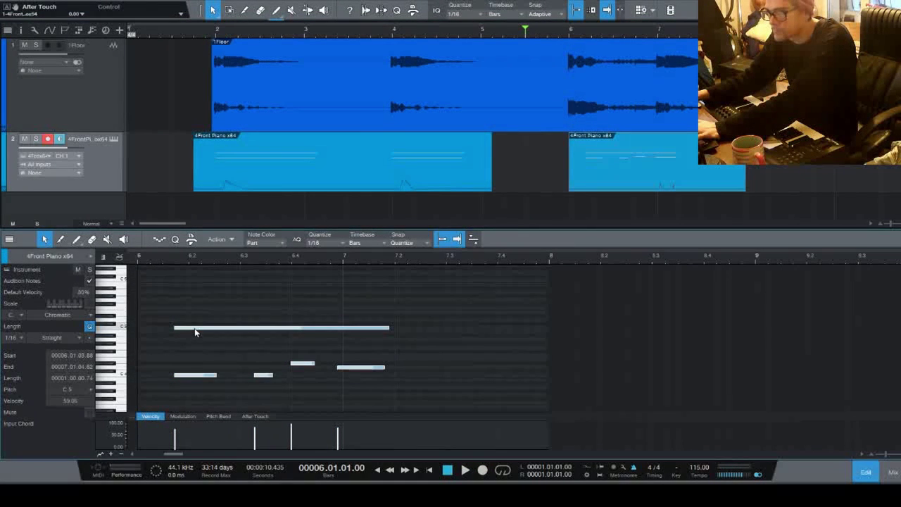
pyautogui.moveTo(158, 328); pyautogui.dragTo(157, 331)
pyautogui.press('space')
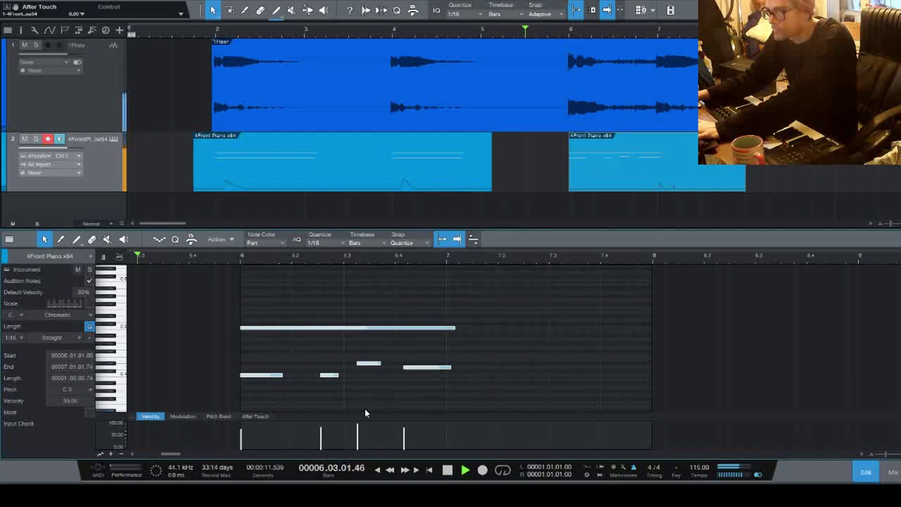
# - Move the last three lower notes later so that the second C4 starts on 6.3, and play from bar 6
pyautogui.click(326, 376)
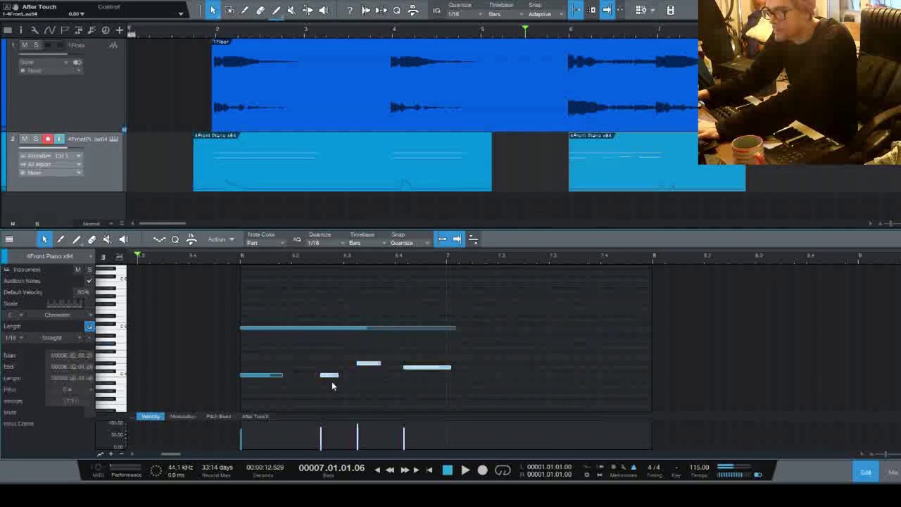
pyautogui.moveTo(326, 380); pyautogui.dragTo(346, 378)
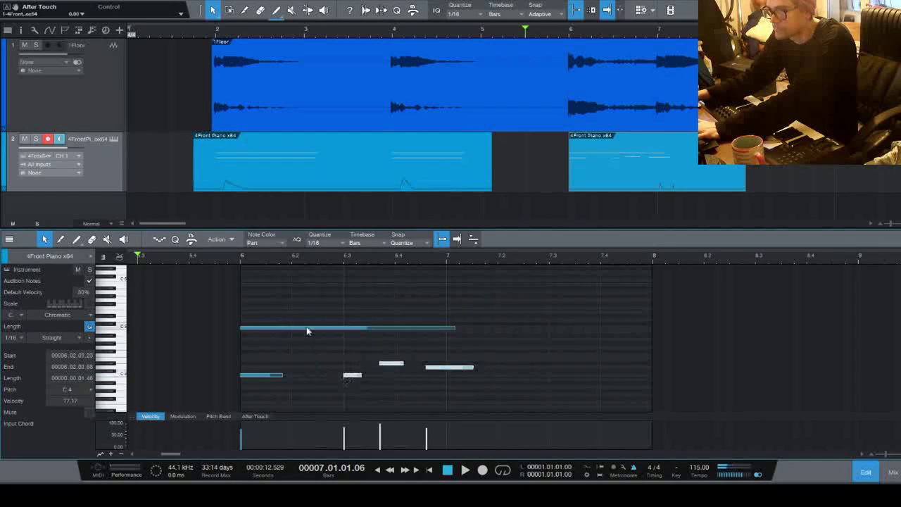
pyautogui.moveTo(137, 257); pyautogui.dragTo(243, 257)
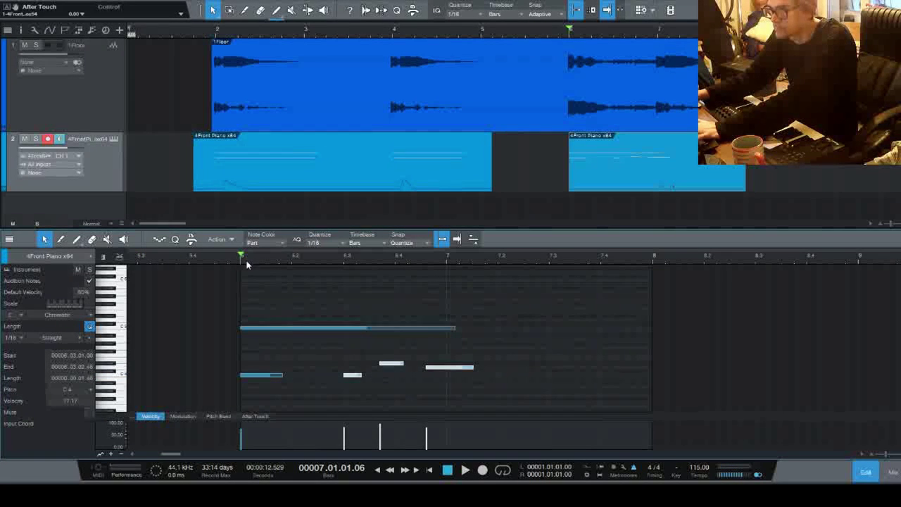
pyautogui.press('space')
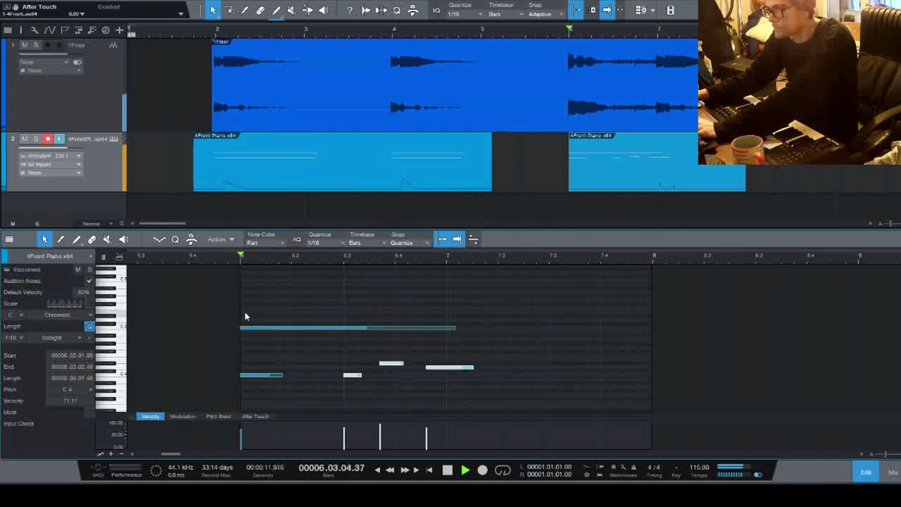
pyautogui.press('space')
# - Start the D#4 on 6.4 and the D4 on bar 7, and lengthen the second C4 and the D#4 to one beat
pyautogui.click(392, 364)
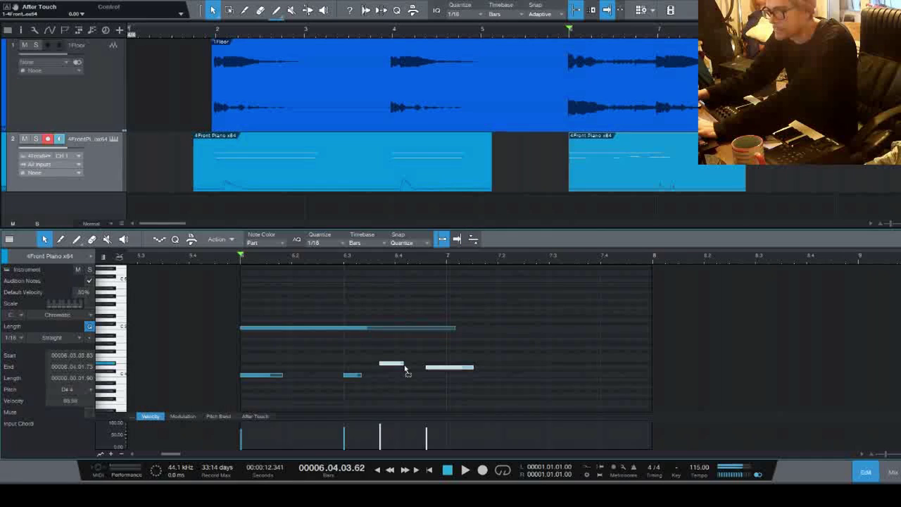
pyautogui.moveTo(405, 366); pyautogui.dragTo(420, 366)
pyautogui.moveTo(349, 363); pyautogui.dragTo(380, 376)
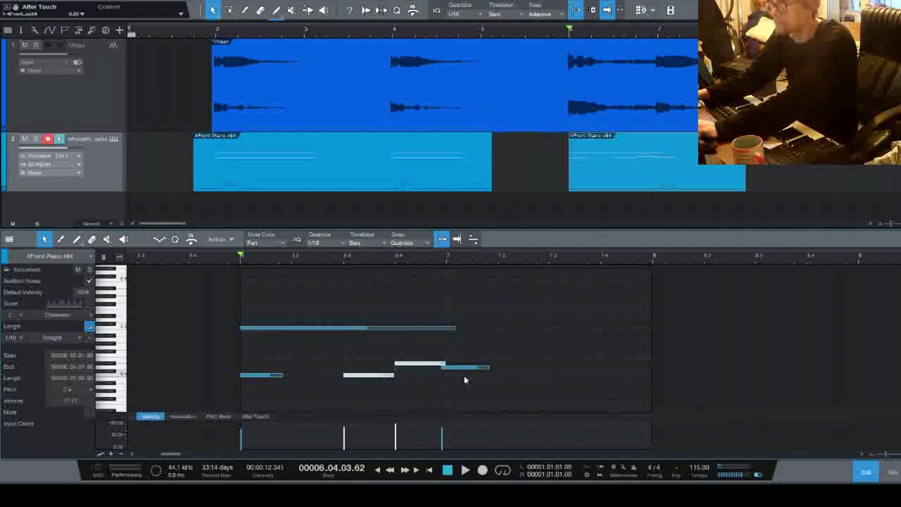
pyautogui.moveTo(465, 368); pyautogui.dragTo(473, 369)
# - Select all notes in the part and play them back from bar 6 against the audio
pyautogui.moveTo(240, 310); pyautogui.dragTo(465, 414)
pyautogui.hotkey('ctrl', 'a')
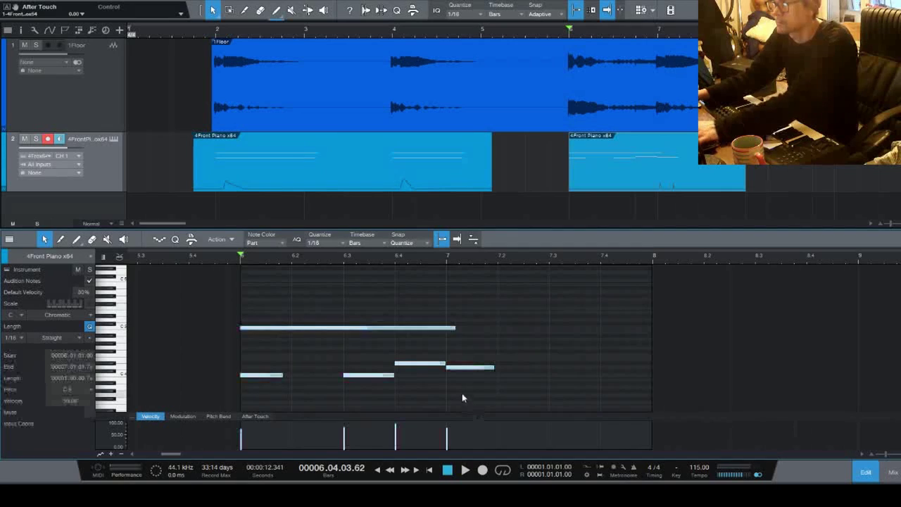
pyautogui.click(242, 264)
pyautogui.press('space')
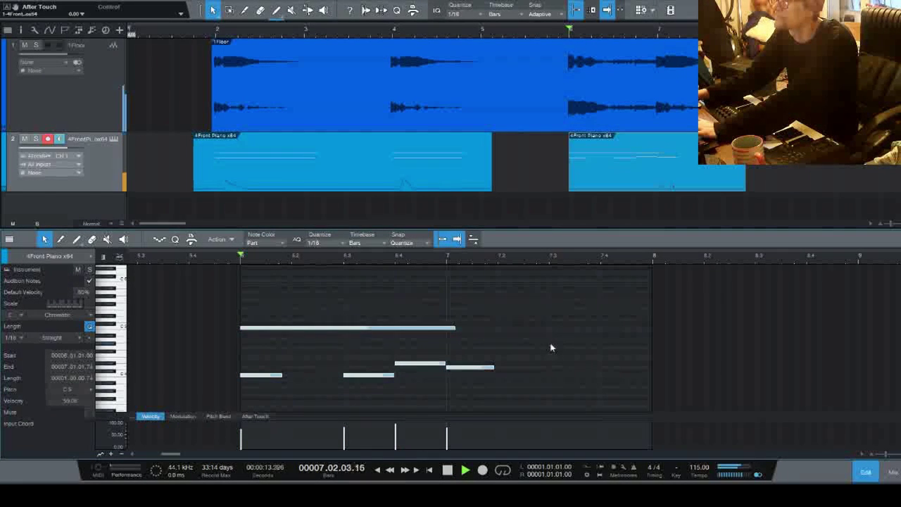
pyautogui.press('space')
pyautogui.click(603, 29)
pyautogui.press('space')
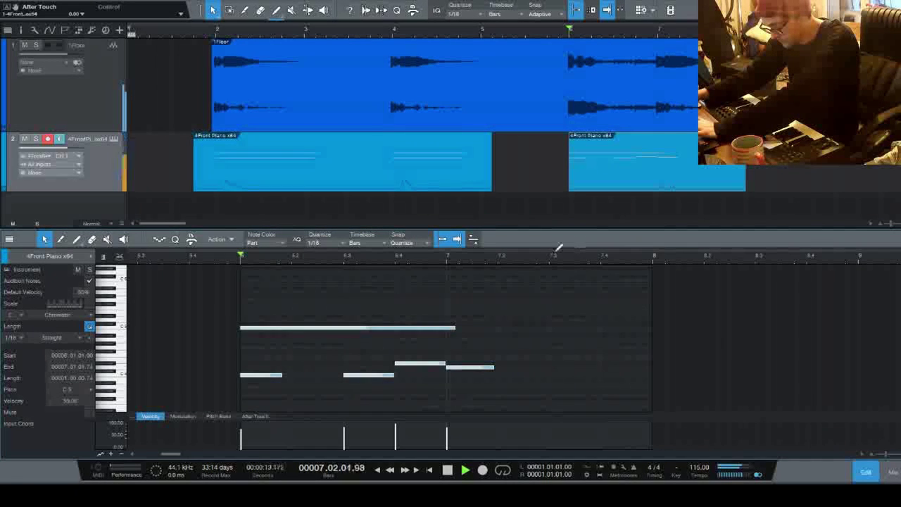
# - Shorten the long C5 note to exactly one bar, ending on bar 7, and play the passage back
pyautogui.moveTo(451, 328)
pyautogui.mouseDown()
pyautogui.moveTo(460, 328)
pyautogui.moveTo(446, 328)
pyautogui.mouseUp()
pyautogui.click(525, 377)
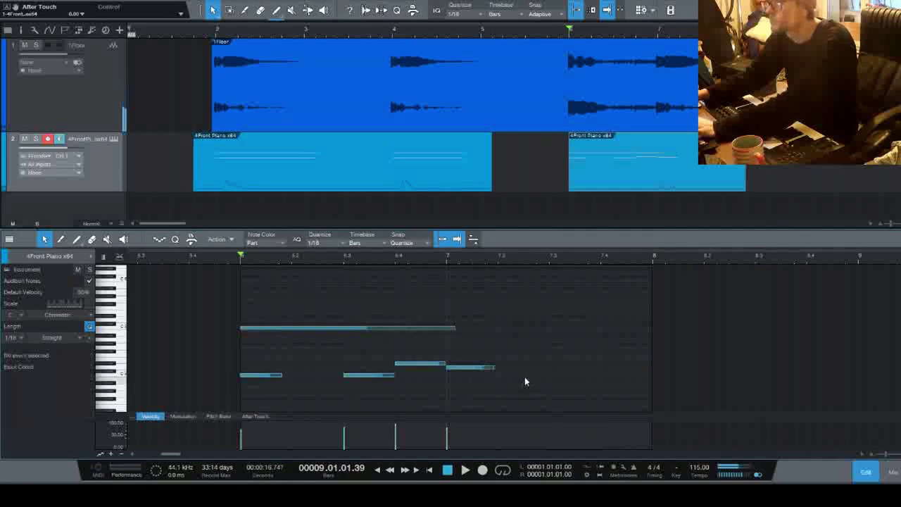
pyautogui.moveTo(455, 328); pyautogui.dragTo(446, 328)
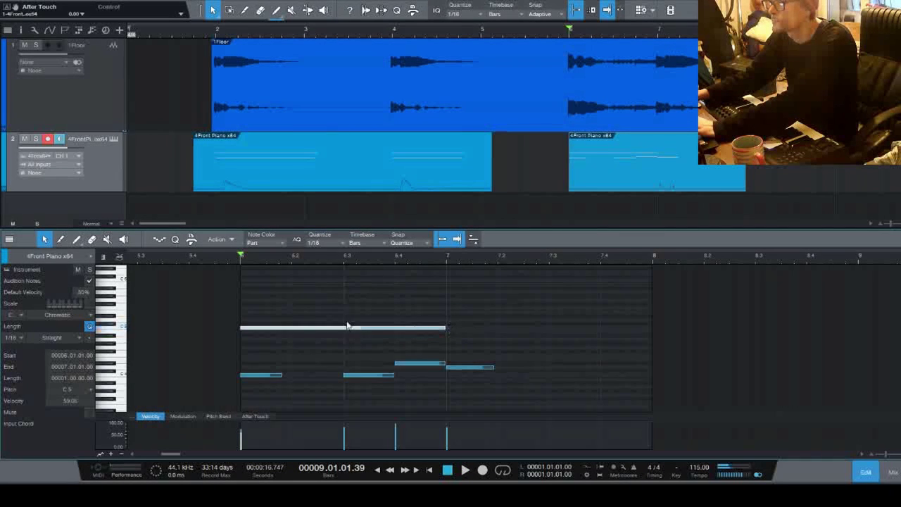
pyautogui.press('space')
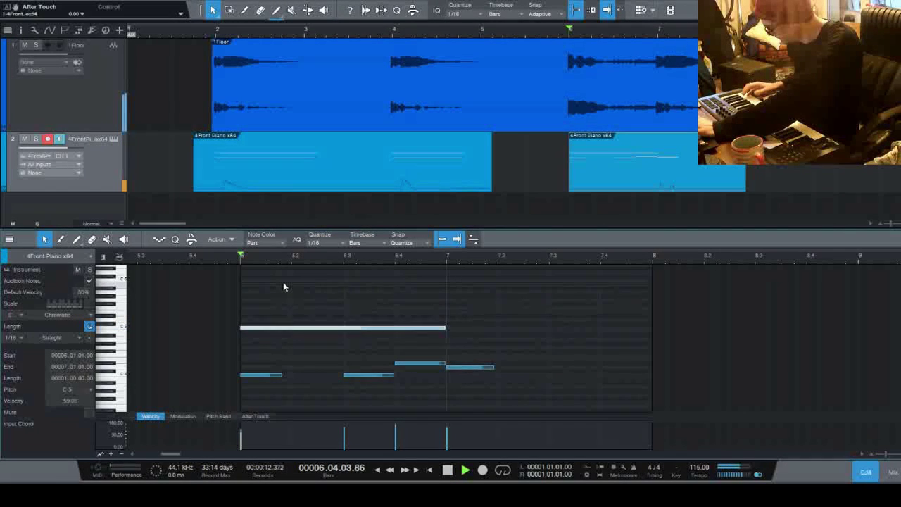
pyautogui.press('space')
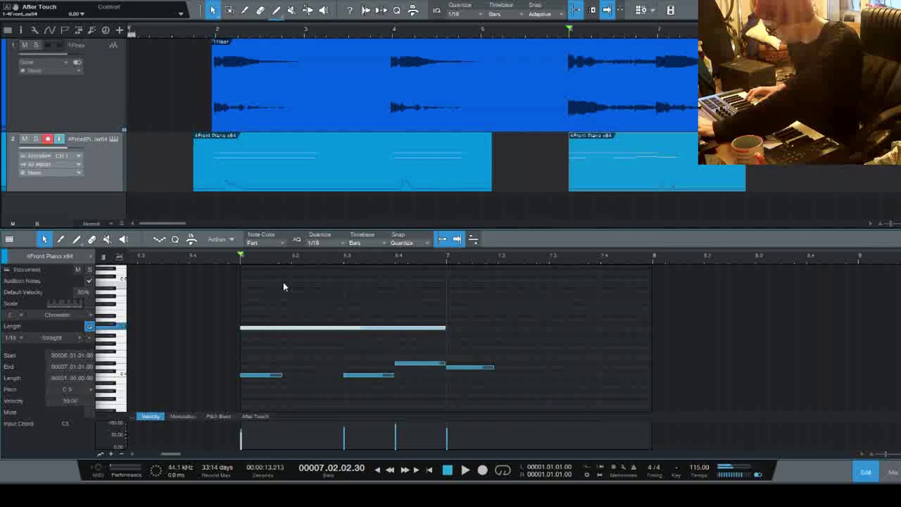
pyautogui.press('space')
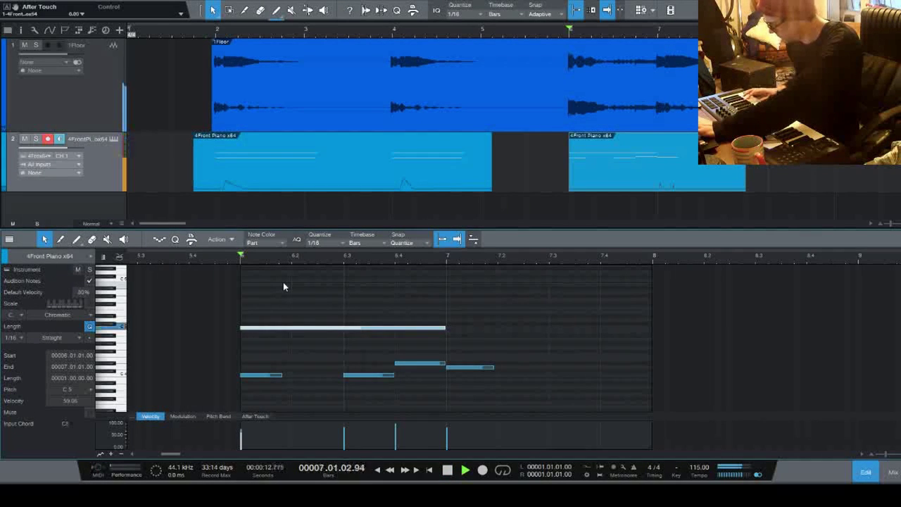
pyautogui.press('space')
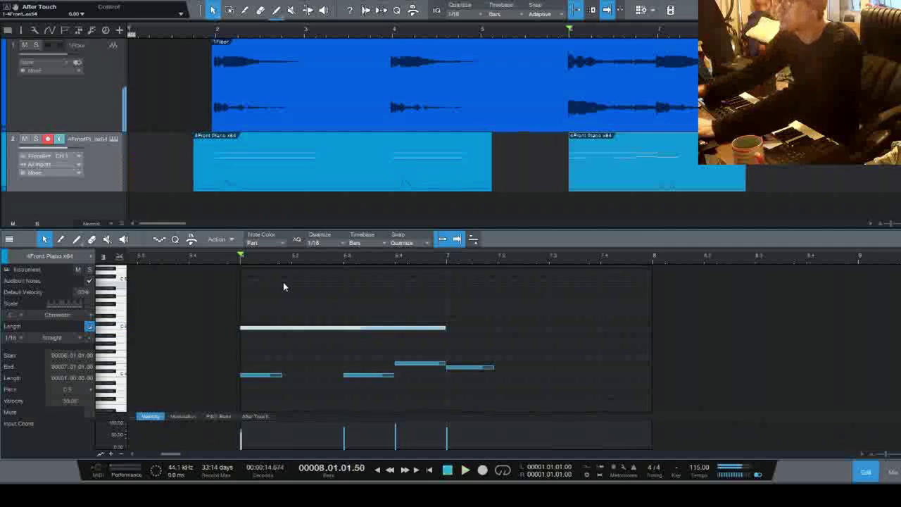
# - Duplicate the one-bar C5 note onto bar 7 and play back the passage
pyautogui.hotkey('ctrl', 'd')
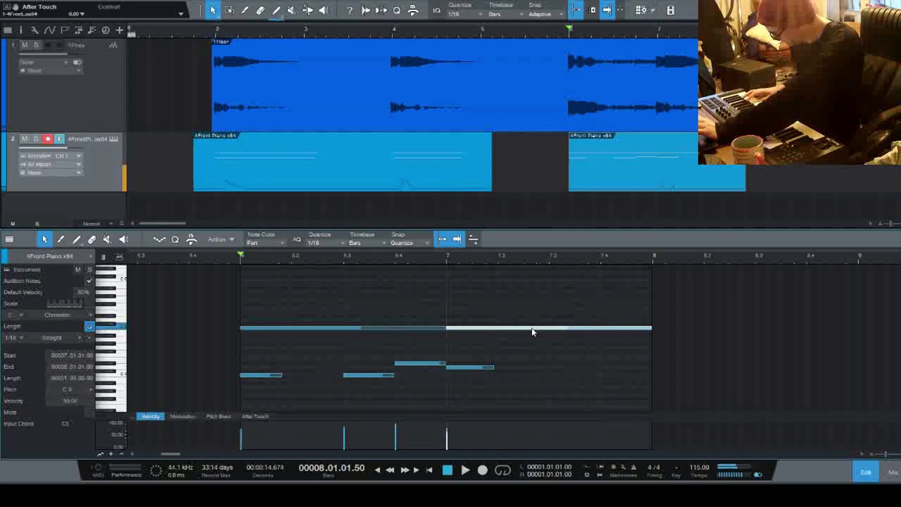
pyautogui.press('space')
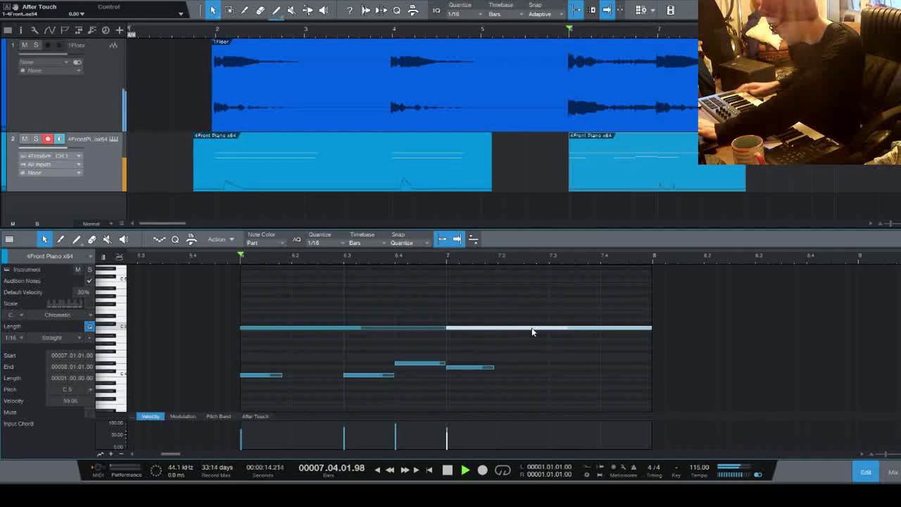
pyautogui.press('space')
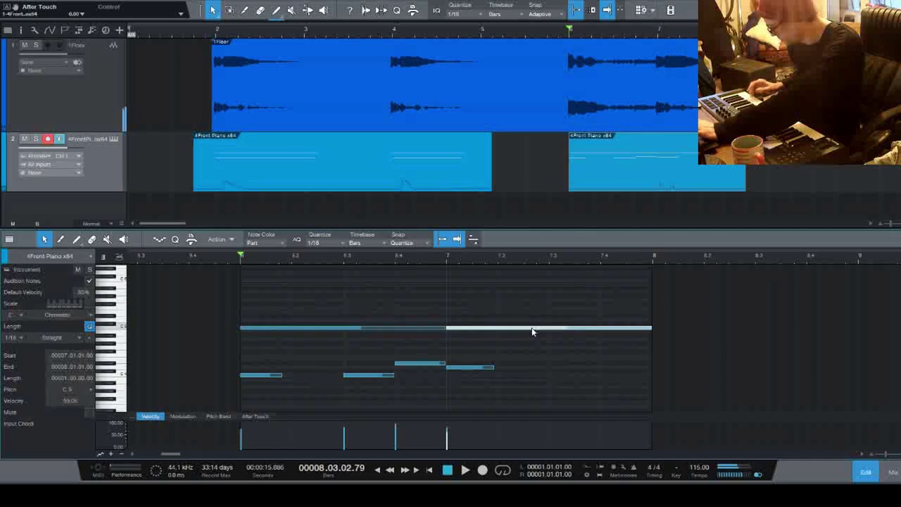
# - Raise the one-bar C5 note at bar 6 by an octave to C6, playing the passage before and after the change
pyautogui.press('space')
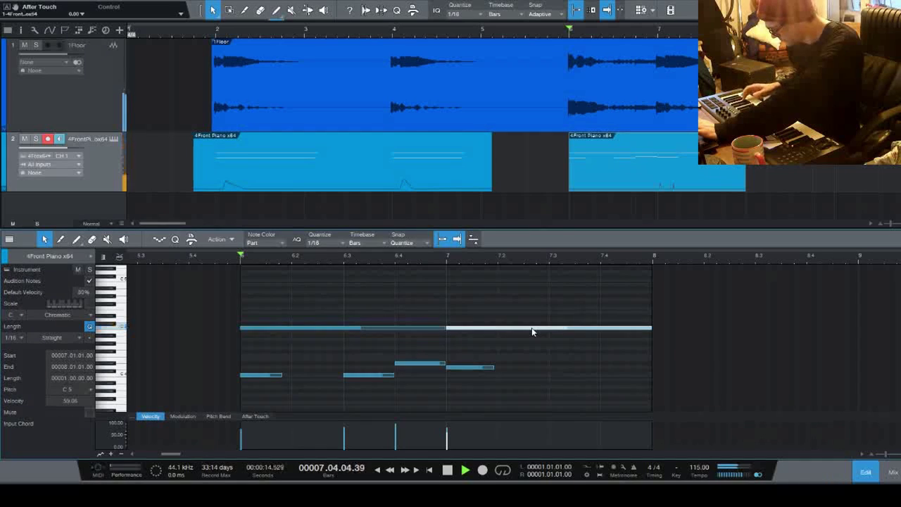
pyautogui.press('space')
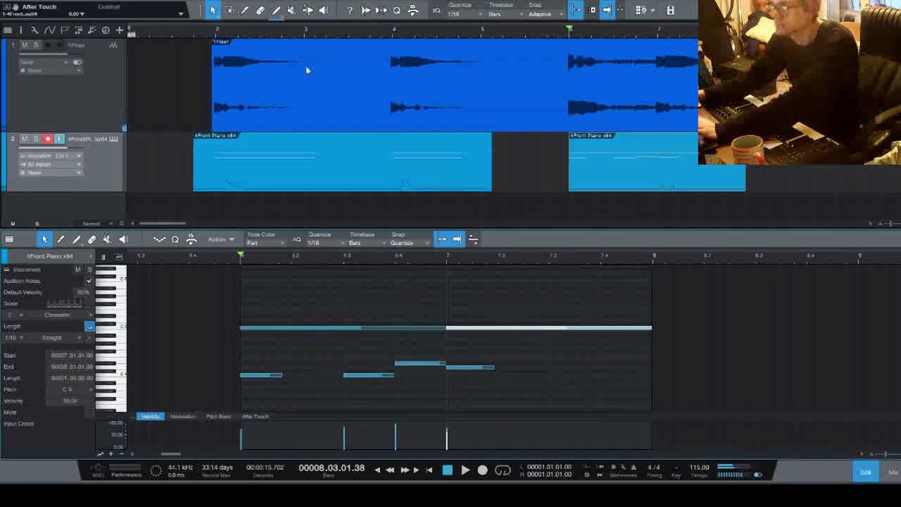
pyautogui.click(320, 329)
pyautogui.hotkey('shift', 'Up')
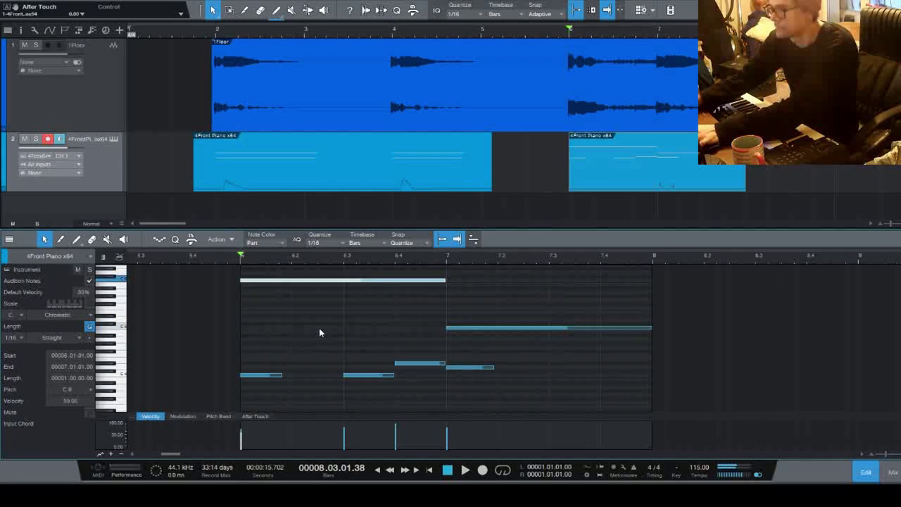
pyautogui.press('space')
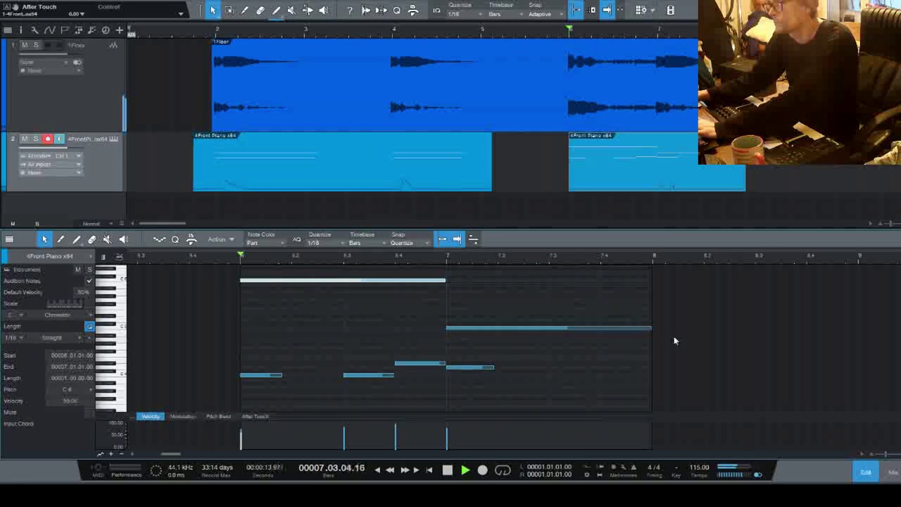
pyautogui.press('space')
# - Duplicate the one-bar C5 note from bar 7 onto bar 8, raise the copy to D#5 and play back from bar 6
pyautogui.click(626, 329)
pyautogui.press('d')
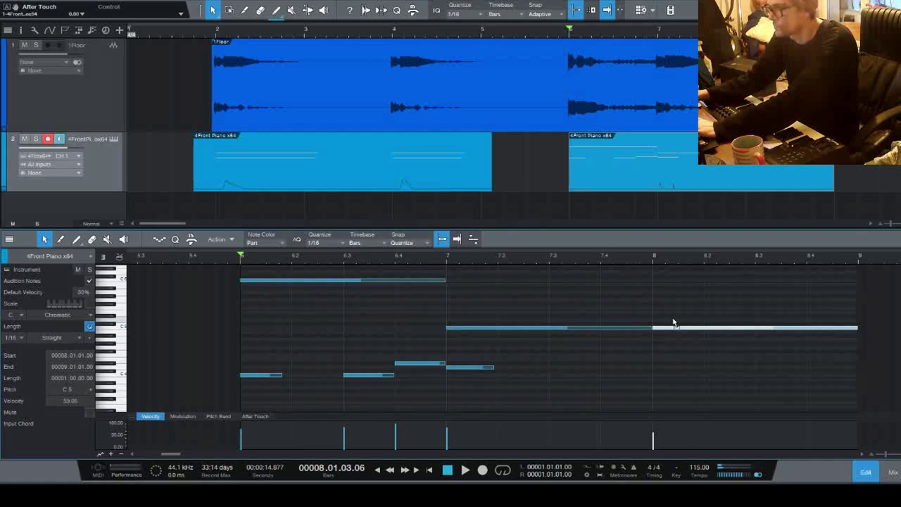
pyautogui.moveTo(672, 323); pyautogui.dragTo(673, 311)
pyautogui.press('space')
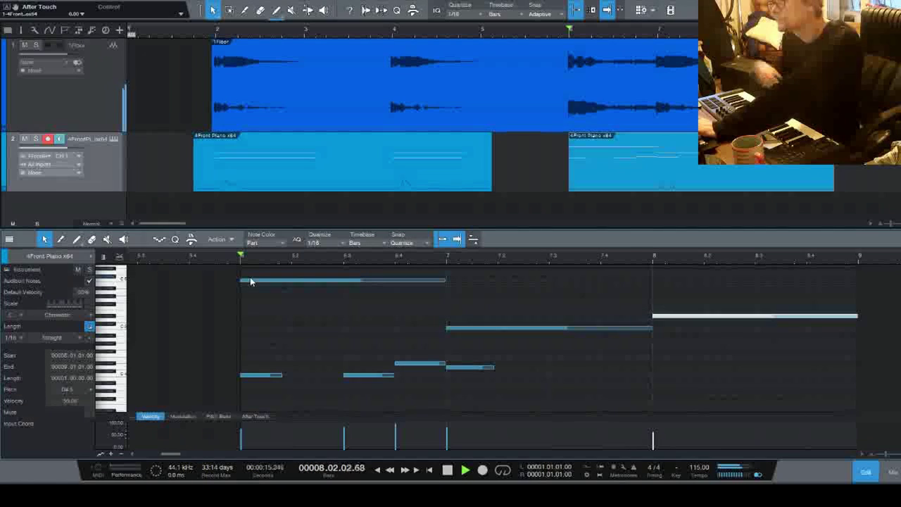
pyautogui.press('space')
pyautogui.press('space')
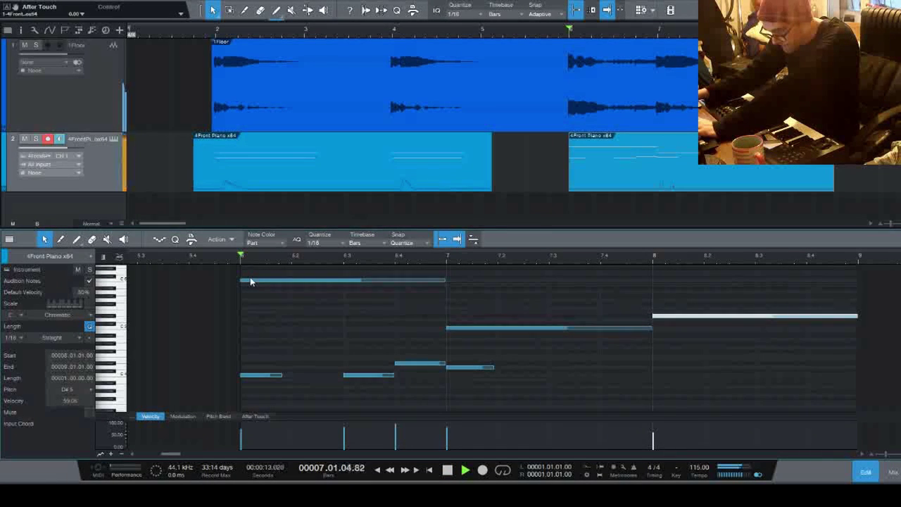
pyautogui.press('space')
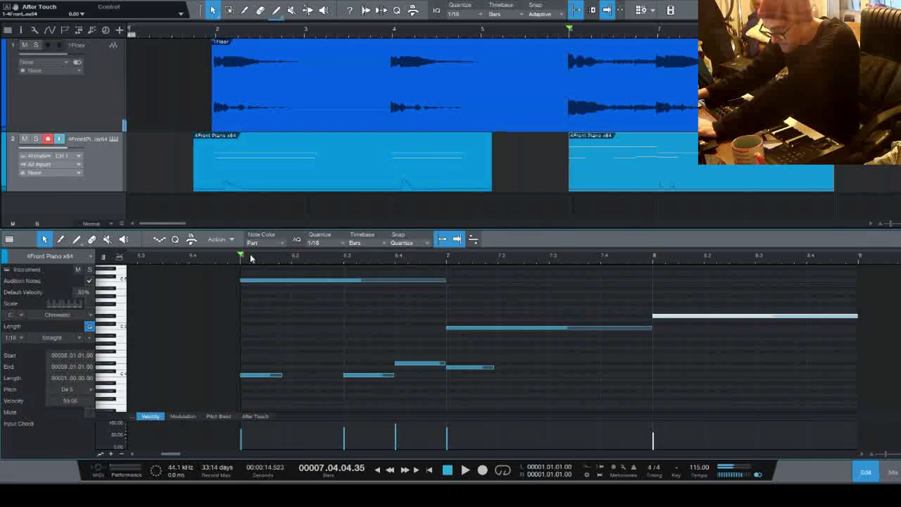
# - Set the playback start to bar 7, play the passage and delete the short D4 note at bar 7
pyautogui.click(446, 258)
pyautogui.press('space')
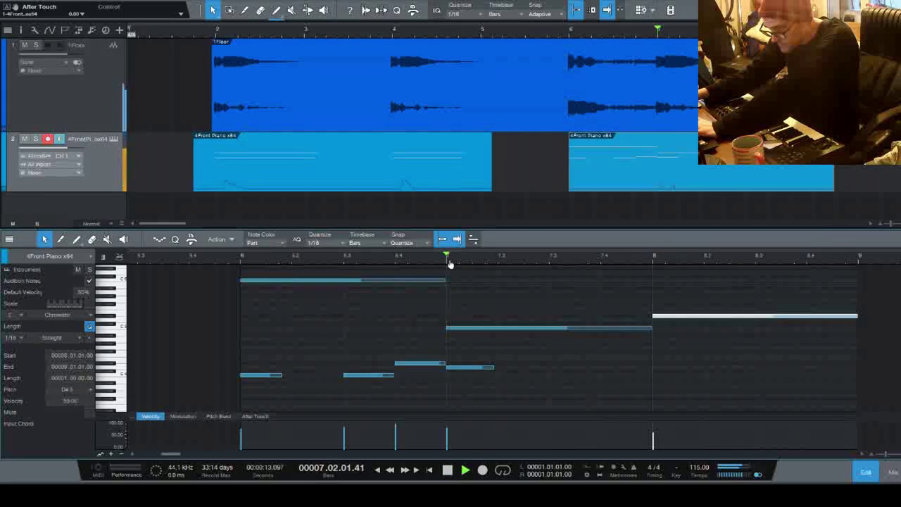
pyautogui.press('space')
pyautogui.click(466, 368)
pyautogui.press('Delete')
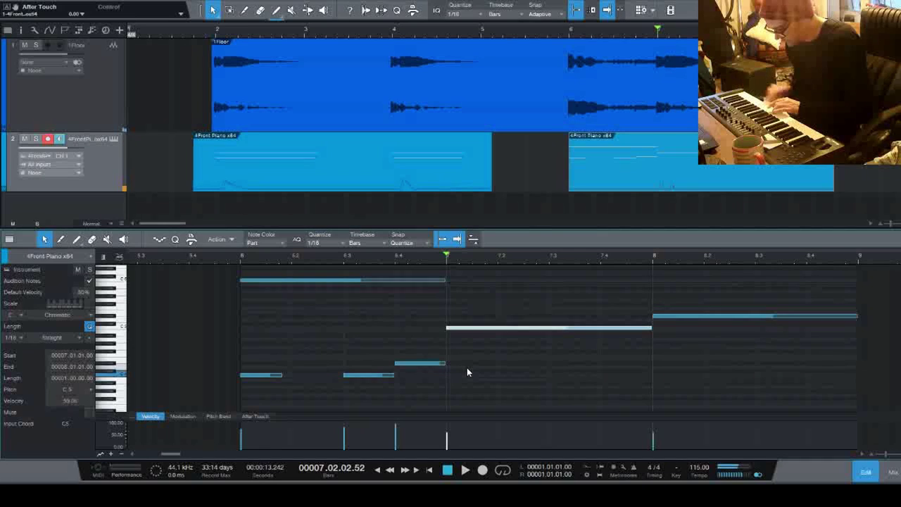
# - Play the audio from bar 7 repeatedly in short stretches to work out the melody notes by ear
pyautogui.press('space')
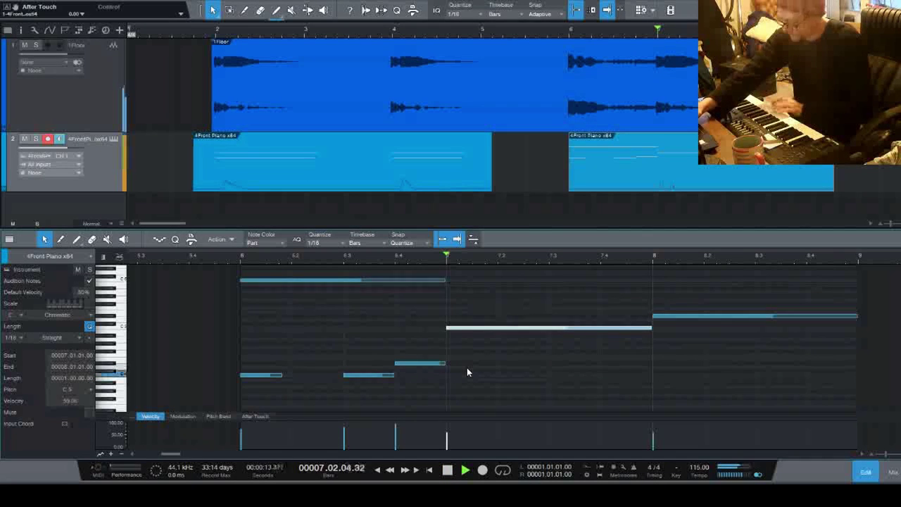
pyautogui.press('space')
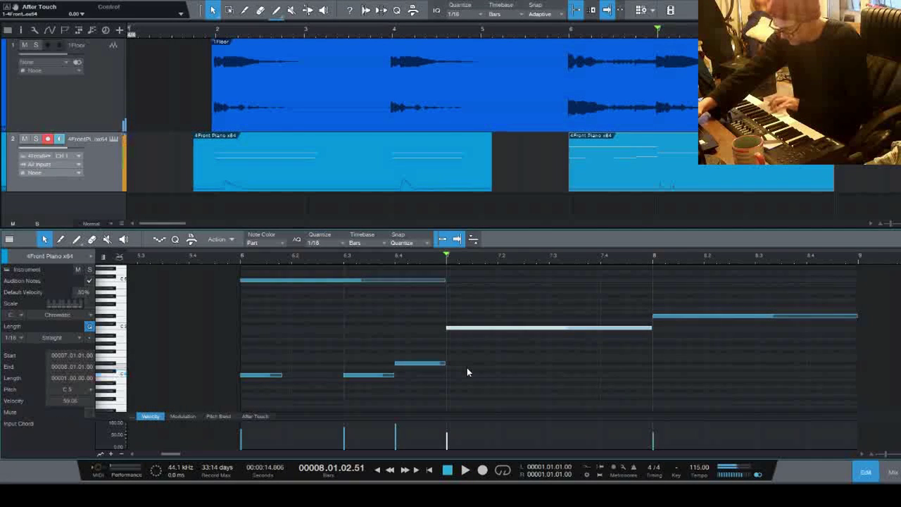
pyautogui.press('space')
pyautogui.press('space')
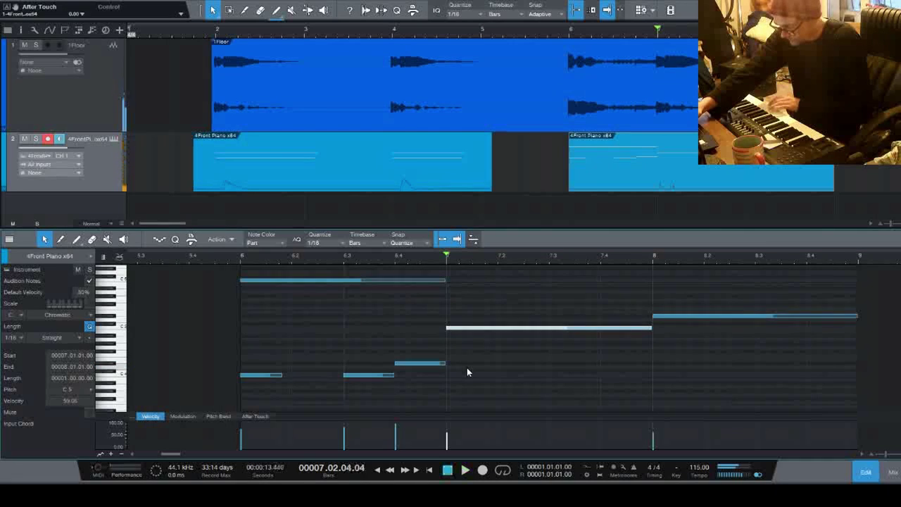
pyautogui.press('space')
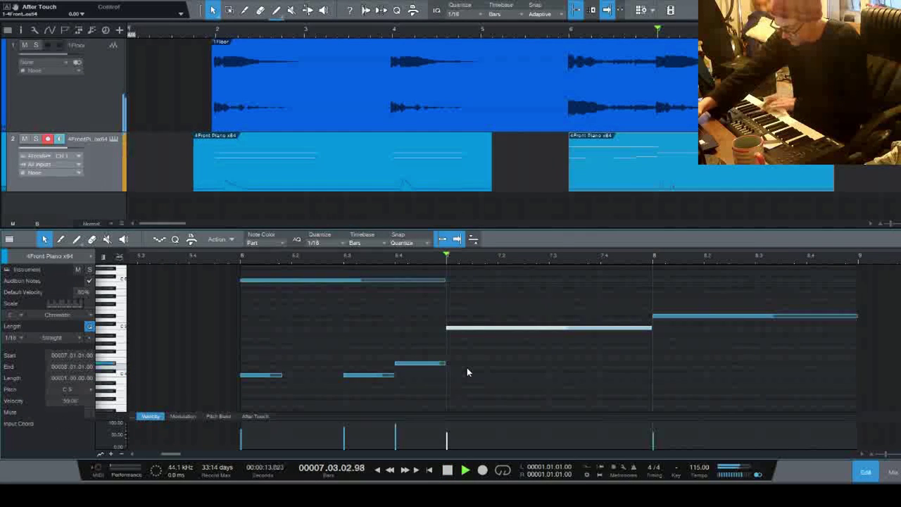
pyautogui.press('space')
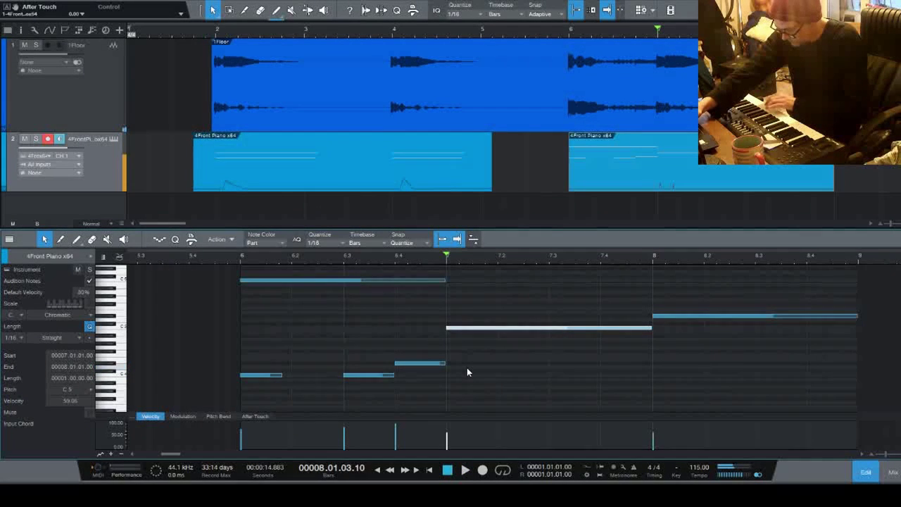
pyautogui.press('space')
pyautogui.press('space')
pyautogui.press('space')
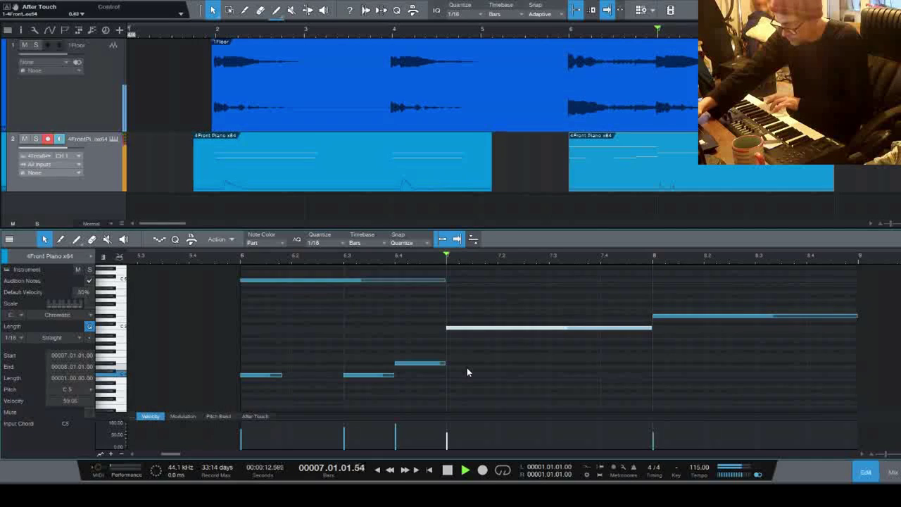
pyautogui.press('space')
pyautogui.press('space')
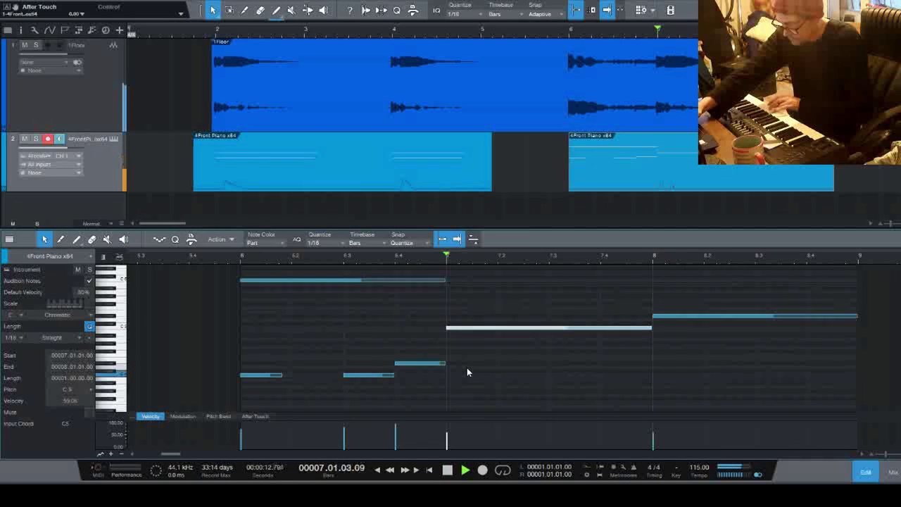
pyautogui.press('space')
pyautogui.press('space')
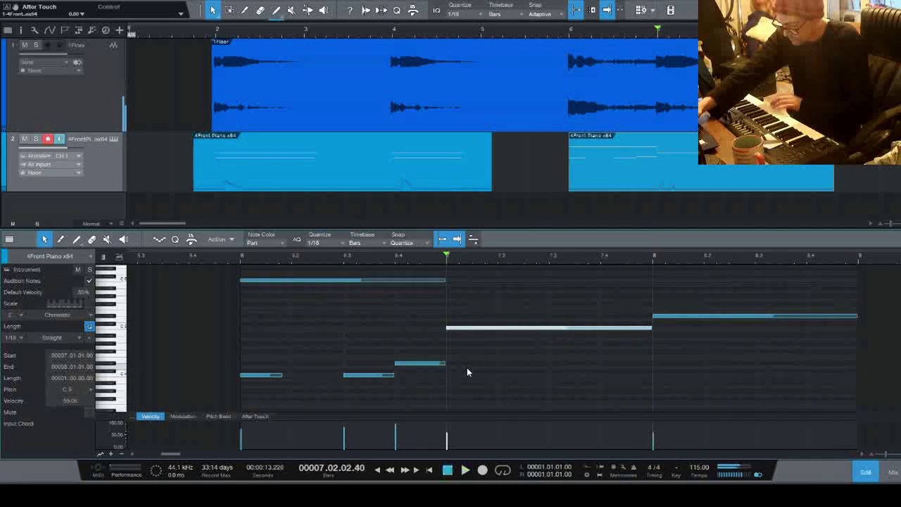
pyautogui.press('space')
pyautogui.press('space')
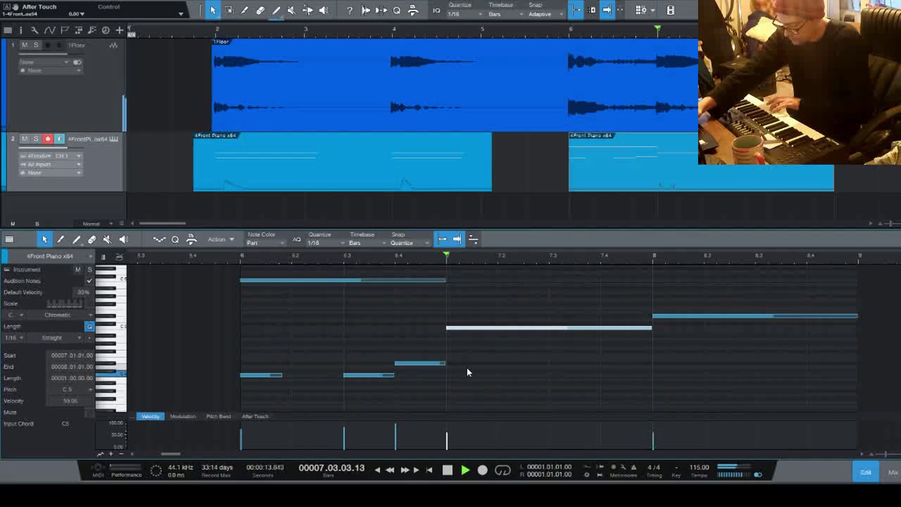
pyautogui.press('space')
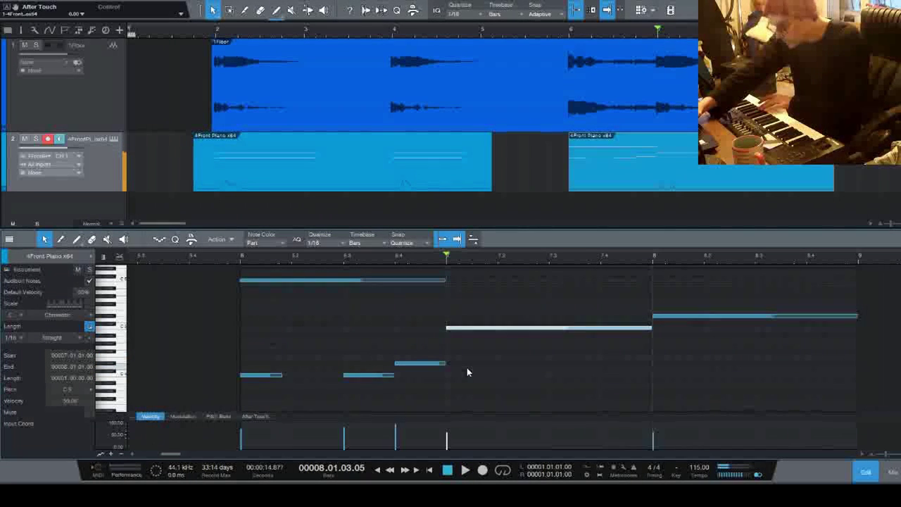
pyautogui.press('space')
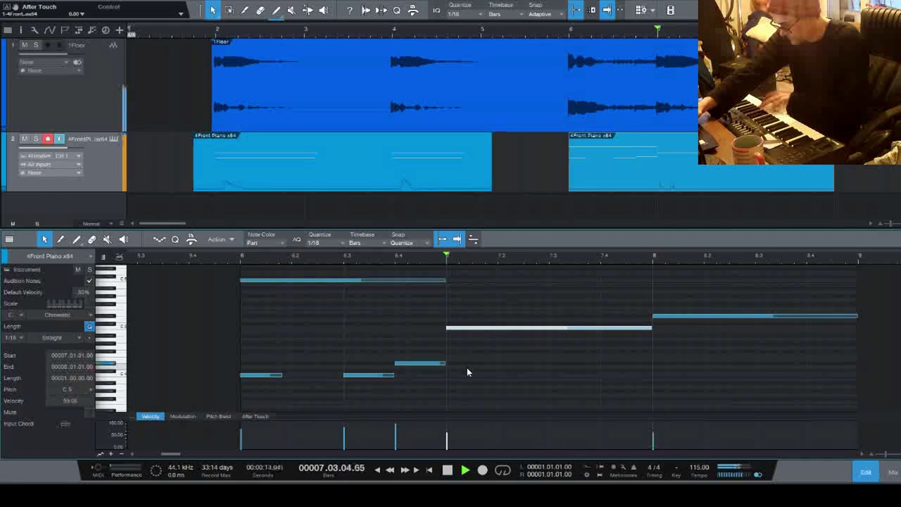
pyautogui.press('space')
pyautogui.press('space')
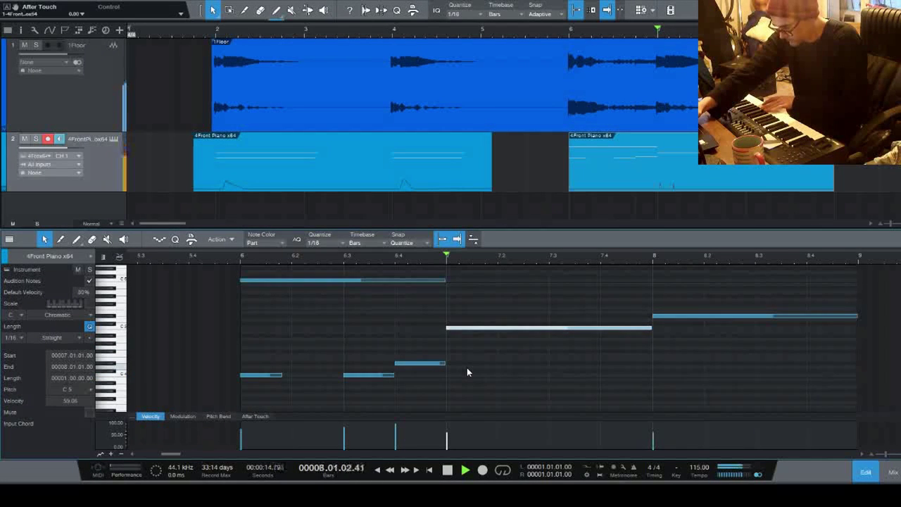
pyautogui.press('space')
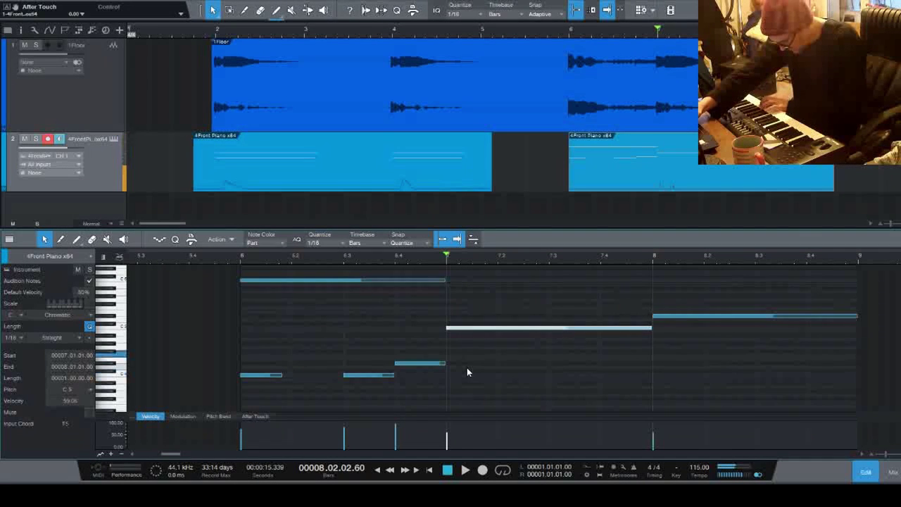
pyautogui.press('space')
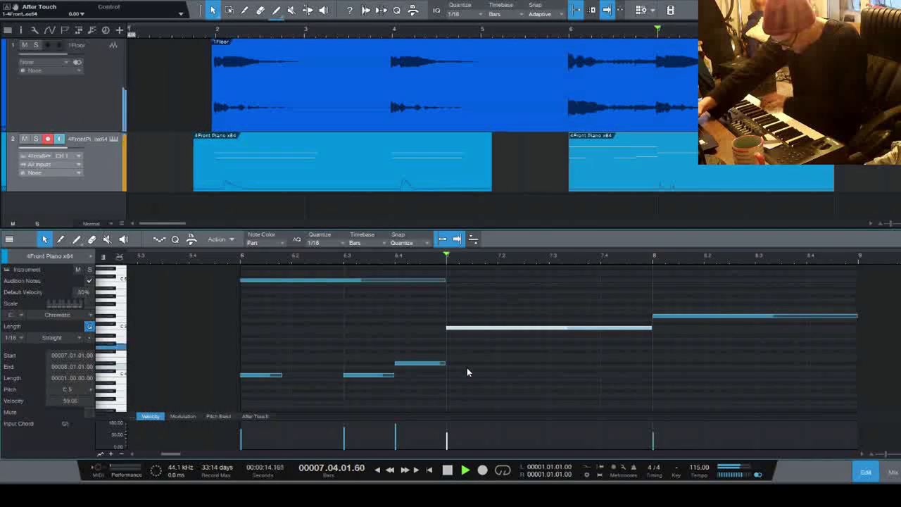
pyautogui.press('space')
pyautogui.press('space')
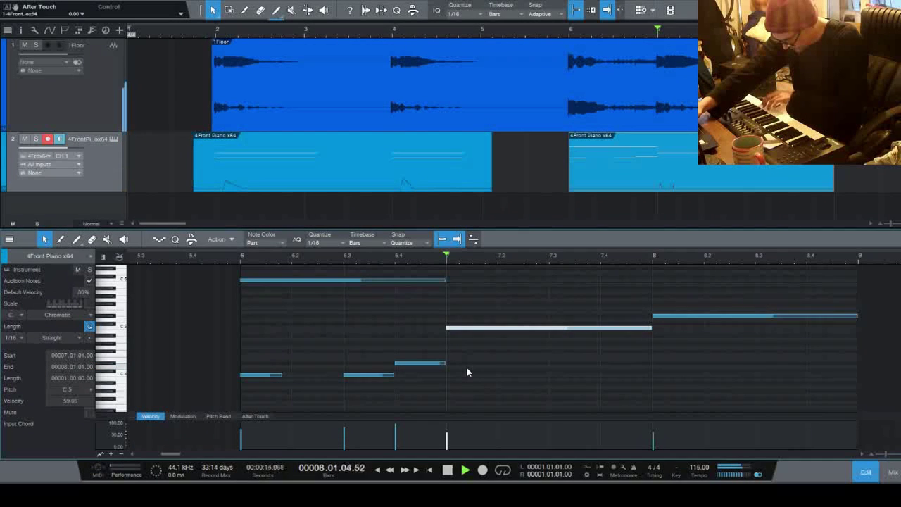
pyautogui.press('space')
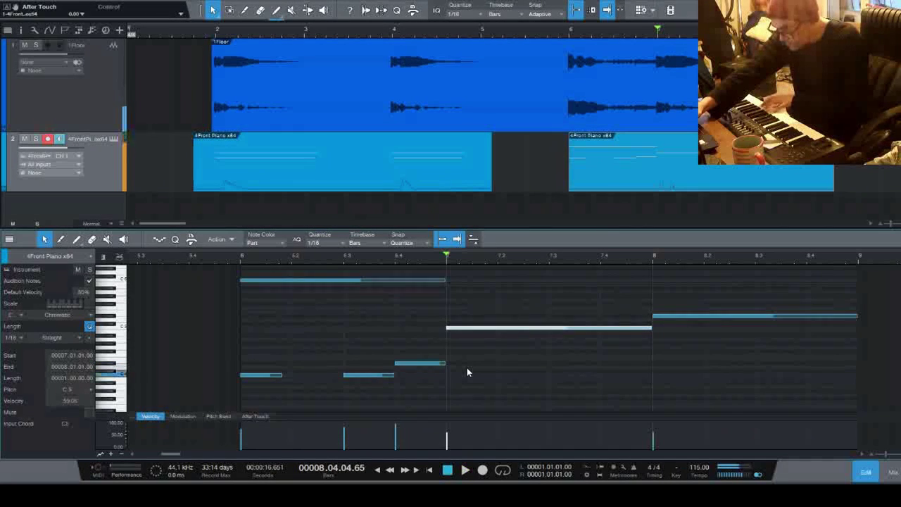
pyautogui.press('space')
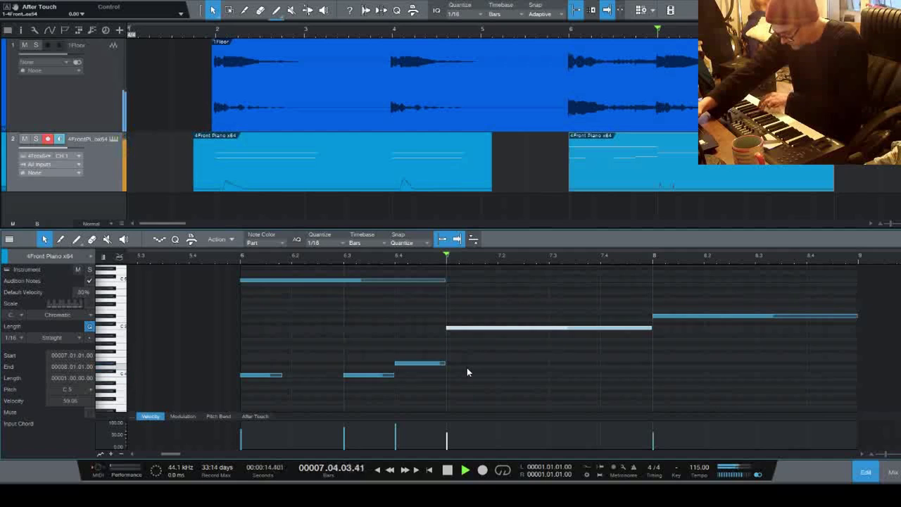
pyautogui.press('space')
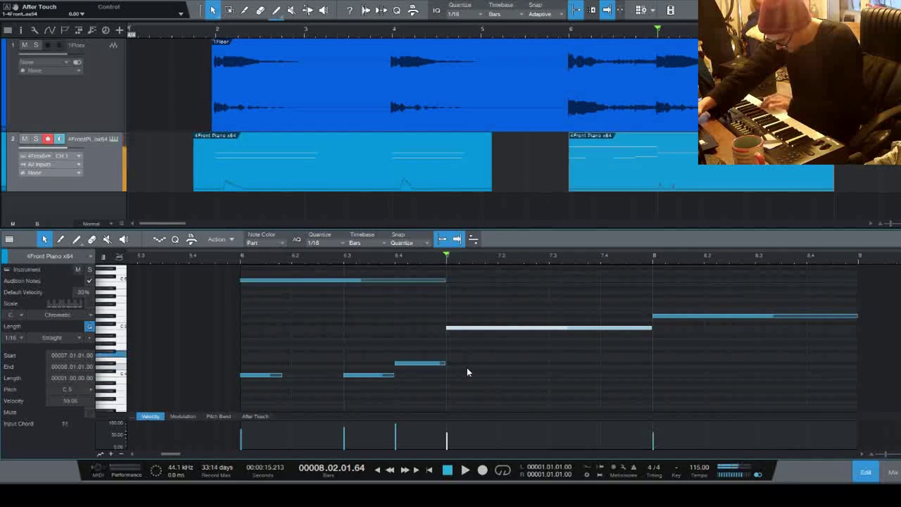
pyautogui.press('space')
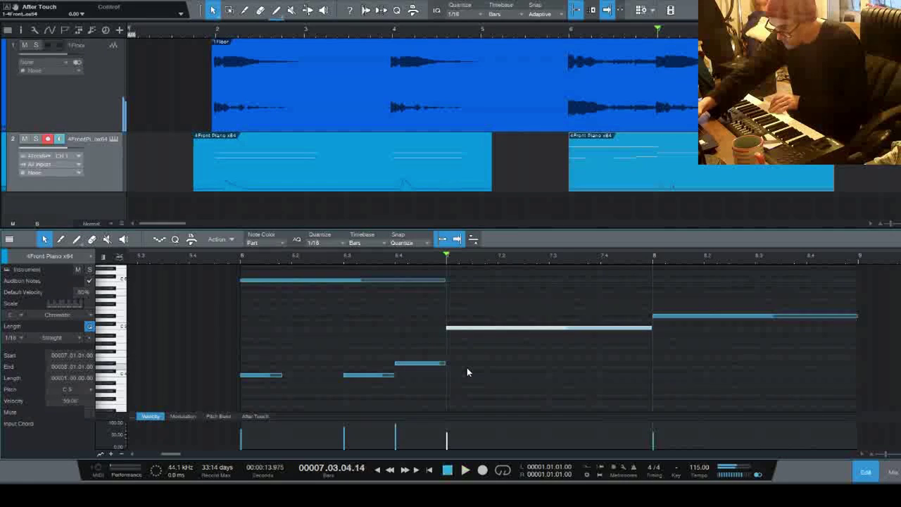
pyautogui.press('space')
pyautogui.press('space')
pyautogui.press('space')
pyautogui.press('space')
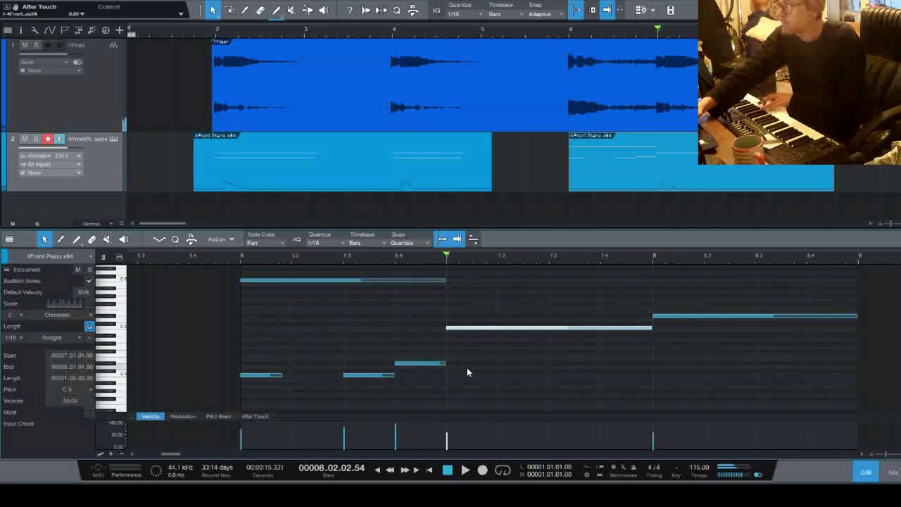
# - Record the piano melody D4, D4, F4, D#4 from bar 7 into the part and play the take back
pyautogui.click(445, 266)
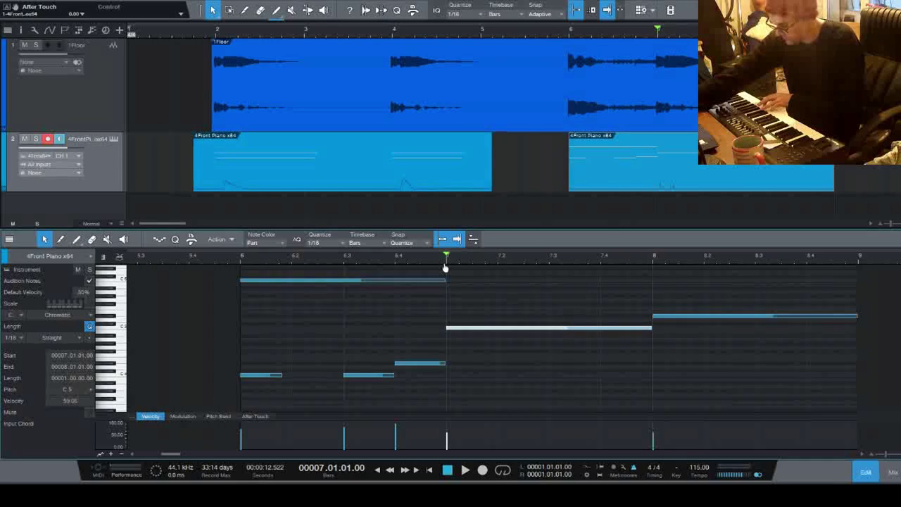
pyautogui.press('KP_Multiply')
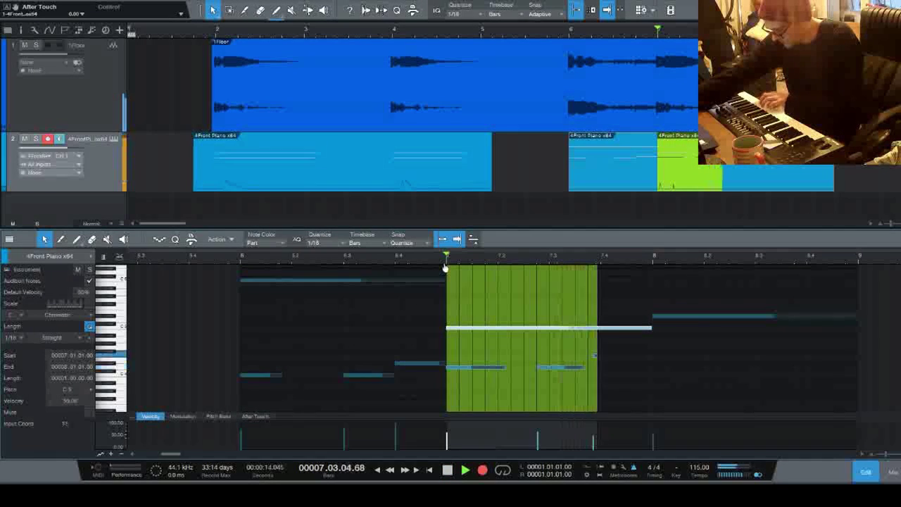
pyautogui.press('space')
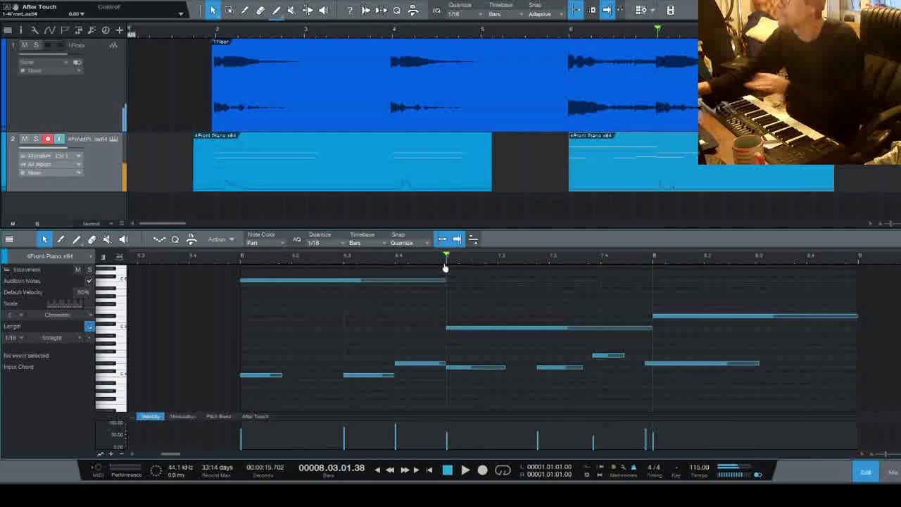
pyautogui.press('space')
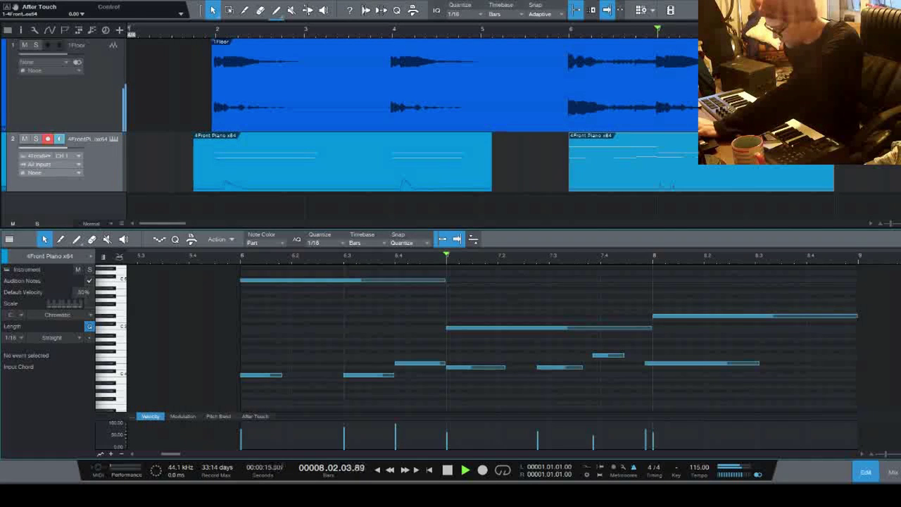
pyautogui.press('space')
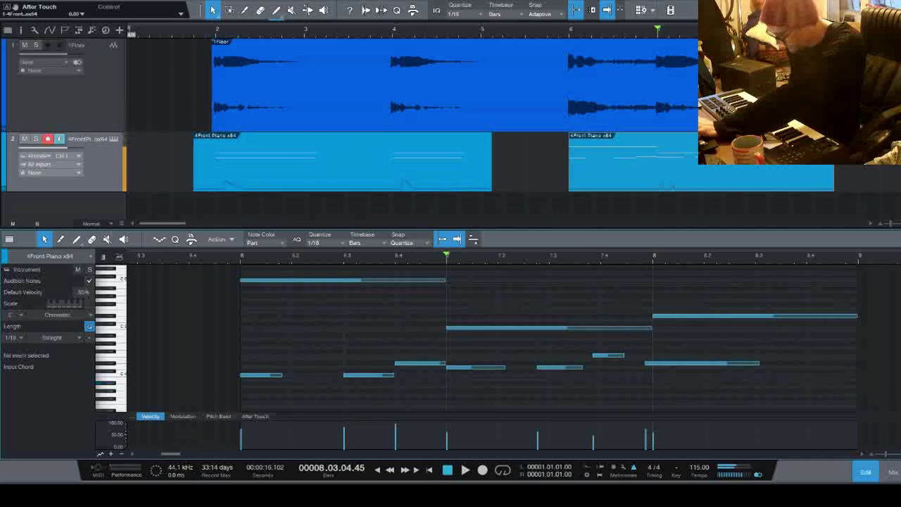
# - Play back the take from bar 7, then quantize the newly recorded melody notes in bars 7 and 8 to 1/16
pyautogui.press('space')
pyautogui.press('space')
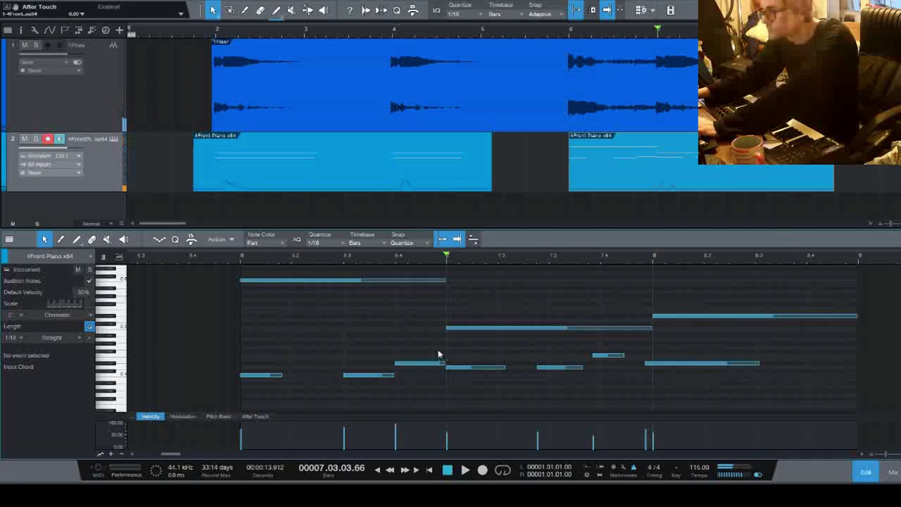
pyautogui.moveTo(659, 391); pyautogui.dragTo(479, 349)
pyautogui.press('q')
pyautogui.click(622, 394)
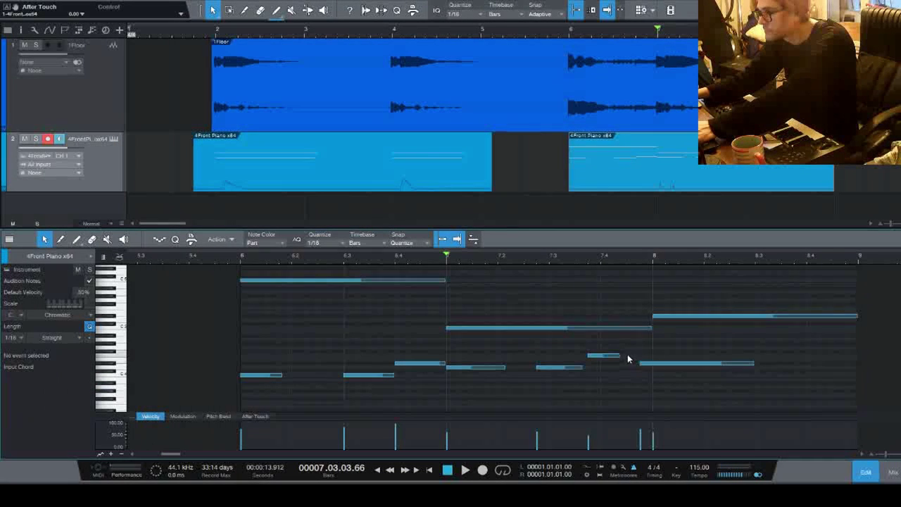
# - Move the D#4 note to start at bar 8 and the F4 note to 7.4, extending the second D4 up to 7.4
pyautogui.moveTo(644, 364); pyautogui.dragTo(651, 366)
pyautogui.moveTo(567, 351); pyautogui.dragTo(661, 356)
pyautogui.click(620, 368)
pyautogui.click(605, 357)
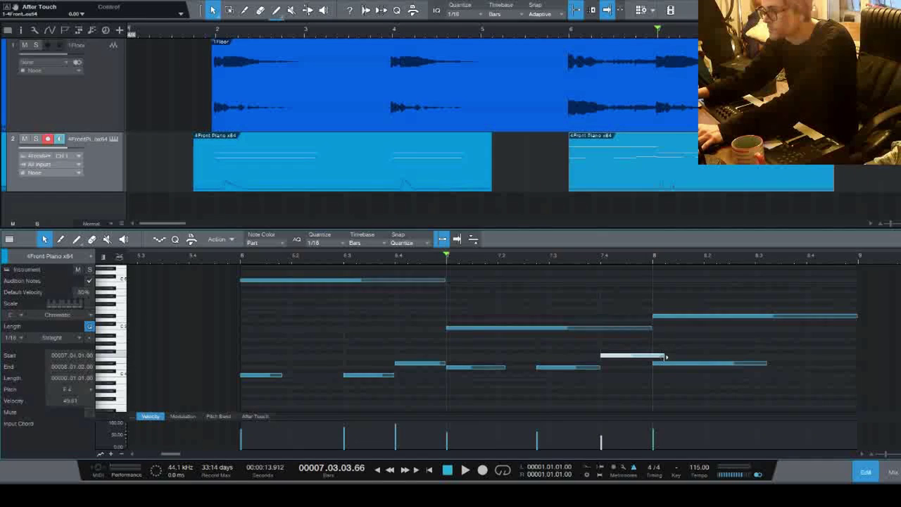
# - Start the second D4 at 7.3, extend the first D4 to meet it, and end the F4 note at bar 8
pyautogui.click(537, 368)
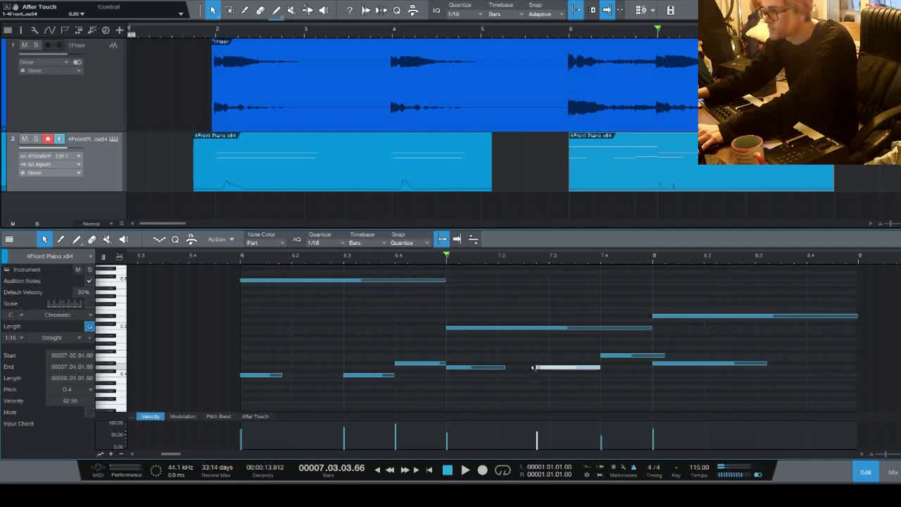
pyautogui.moveTo(534, 368); pyautogui.dragTo(446, 367)
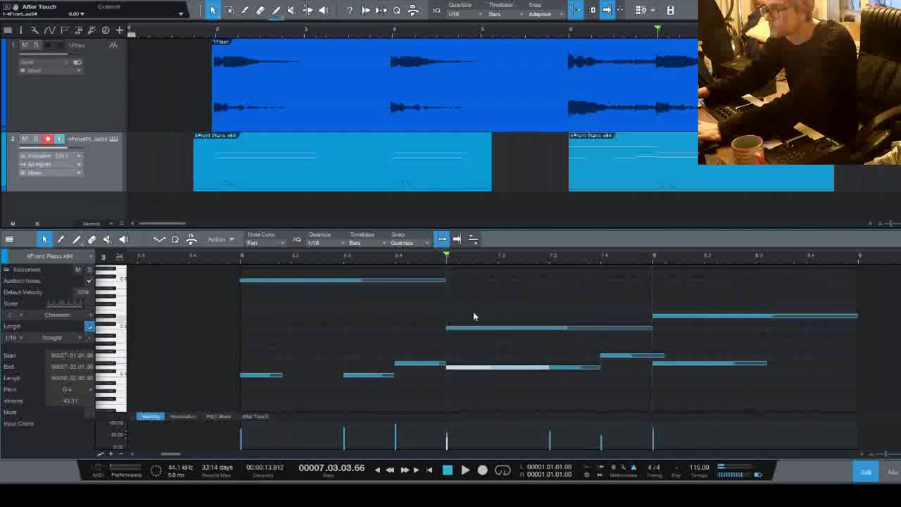
pyautogui.press('space')
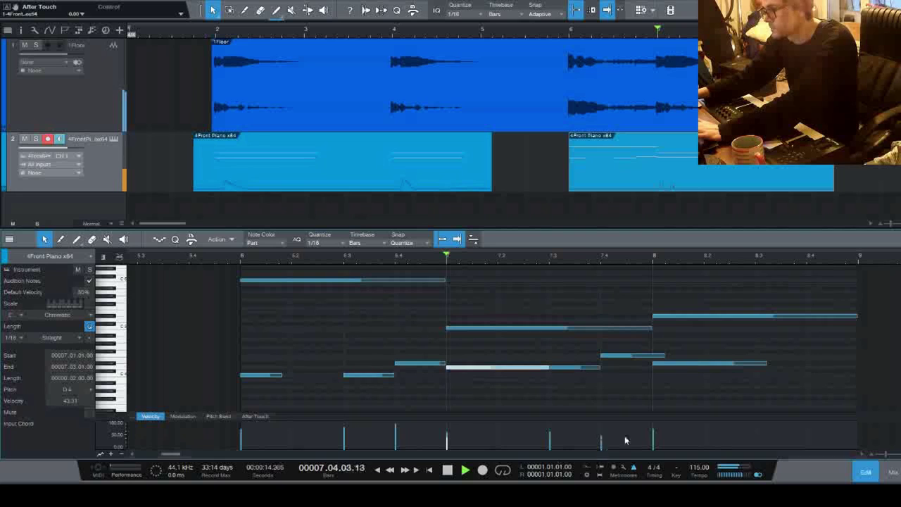
pyautogui.press('space')
pyautogui.moveTo(663, 355); pyautogui.dragTo(652, 356)
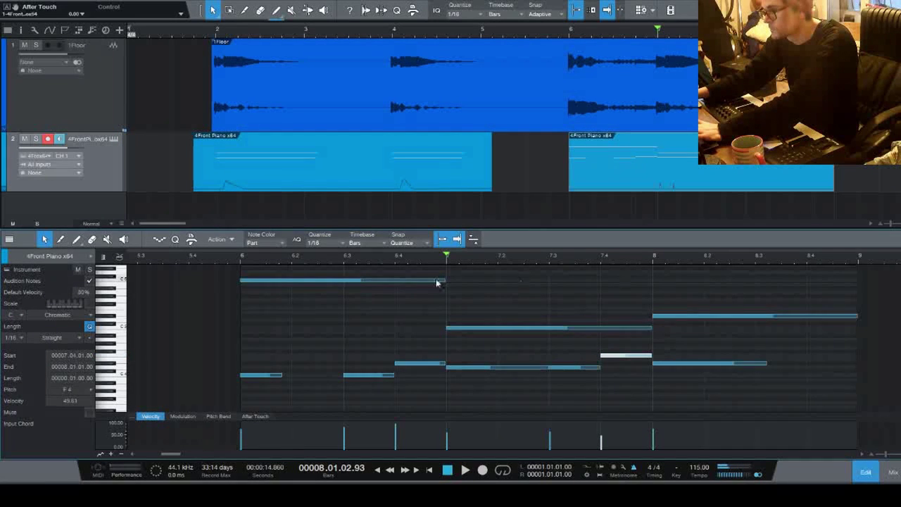
# - Set the playback start to bar 8, play the passage and shorten the D#4 note there to two beats
pyautogui.moveTo(447, 256); pyautogui.dragTo(654, 257)
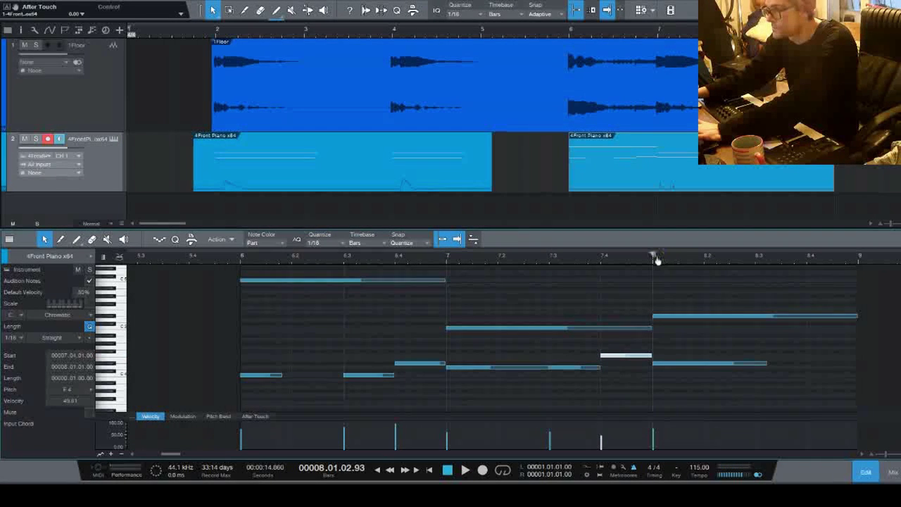
pyautogui.press('space')
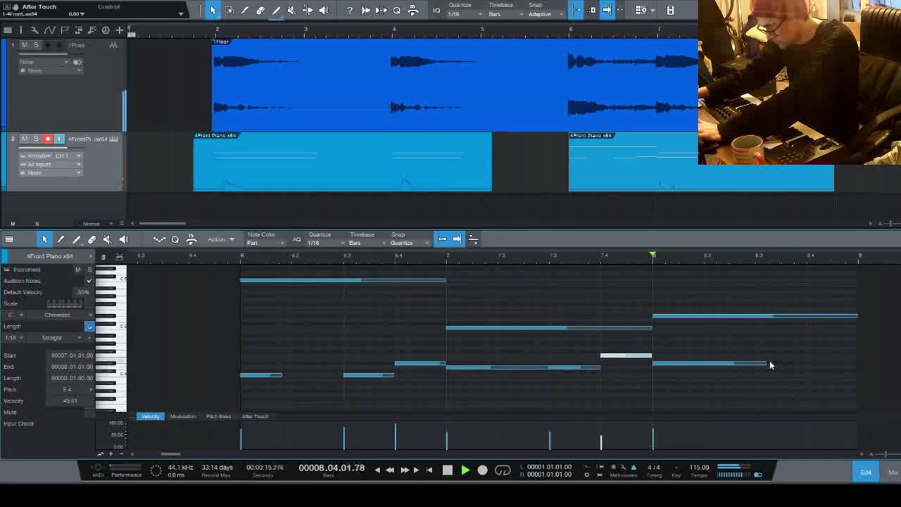
pyautogui.press('space')
pyautogui.moveTo(767, 363); pyautogui.dragTo(754, 363)
# - Play bar 8 repeatedly in short stretches to work out the next melody note by ear
pyautogui.press('space')
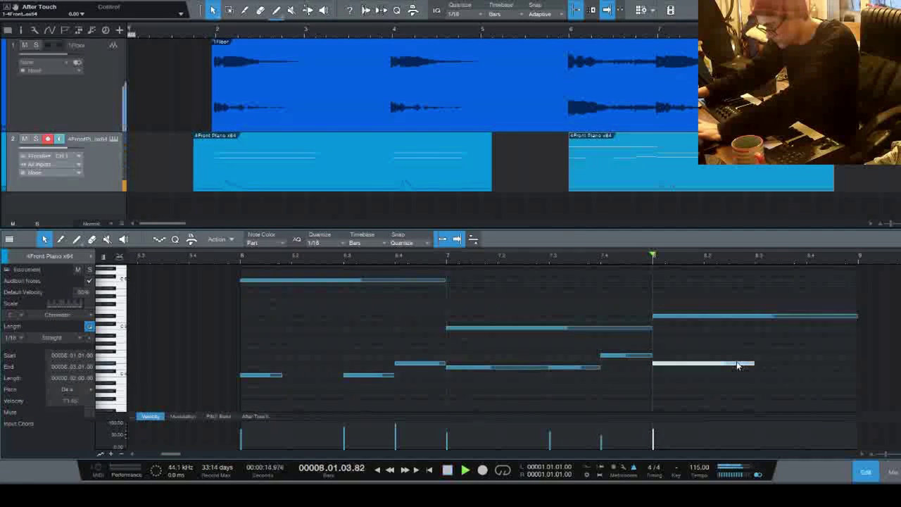
pyautogui.press('space')
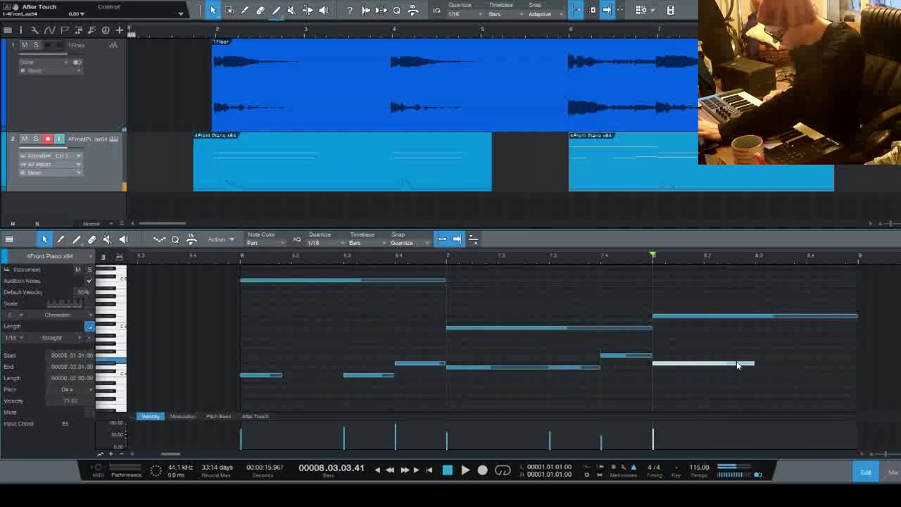
pyautogui.press('space')
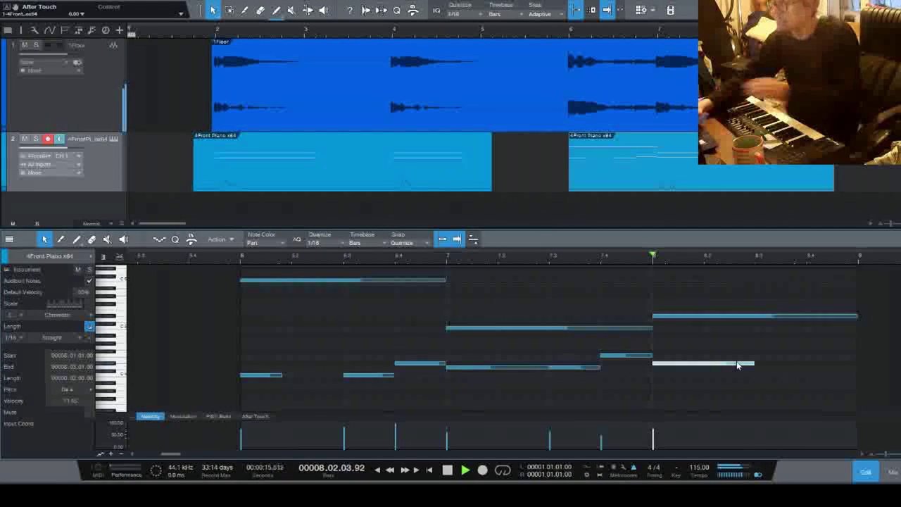
pyautogui.press('space')
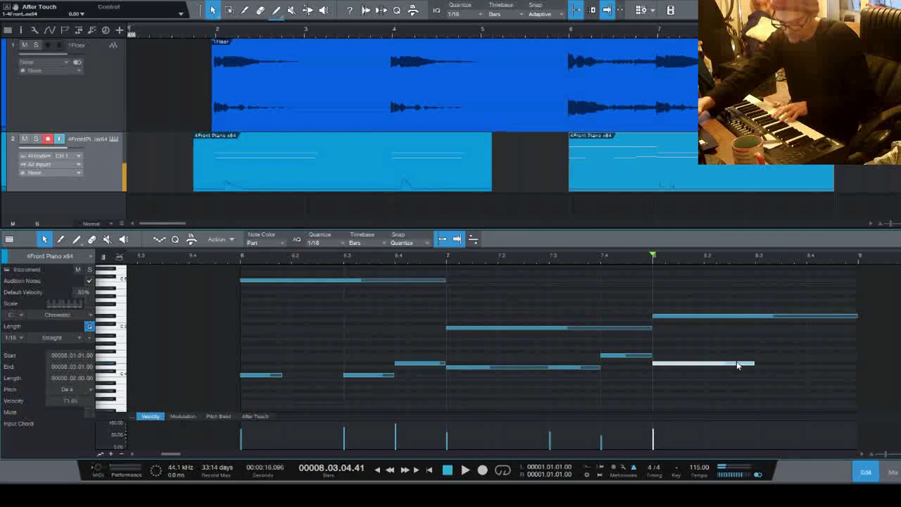
pyautogui.press('space')
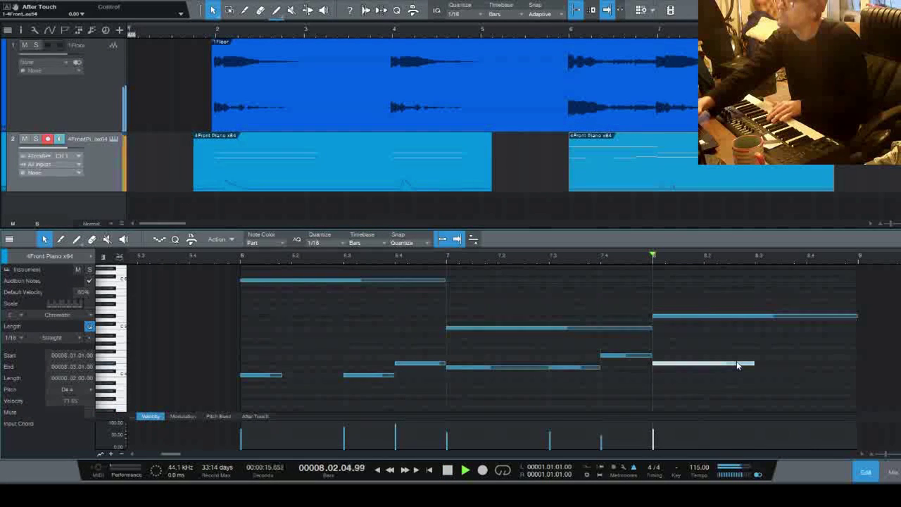
pyautogui.press('space')
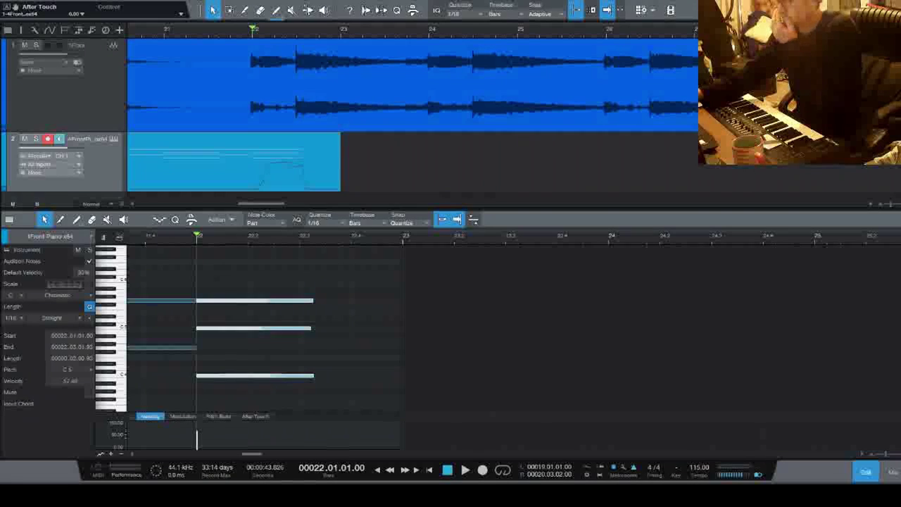
# - Play the three-note chord at bar 22 repeatedly against the audio to compare its timing and pitches
pyautogui.press('space')
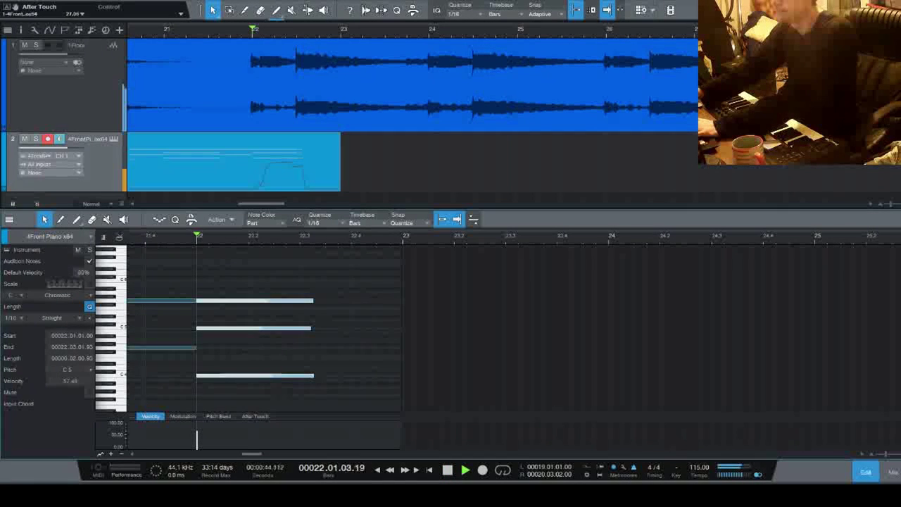
pyautogui.press('space')
pyautogui.press('space')
pyautogui.press('space')
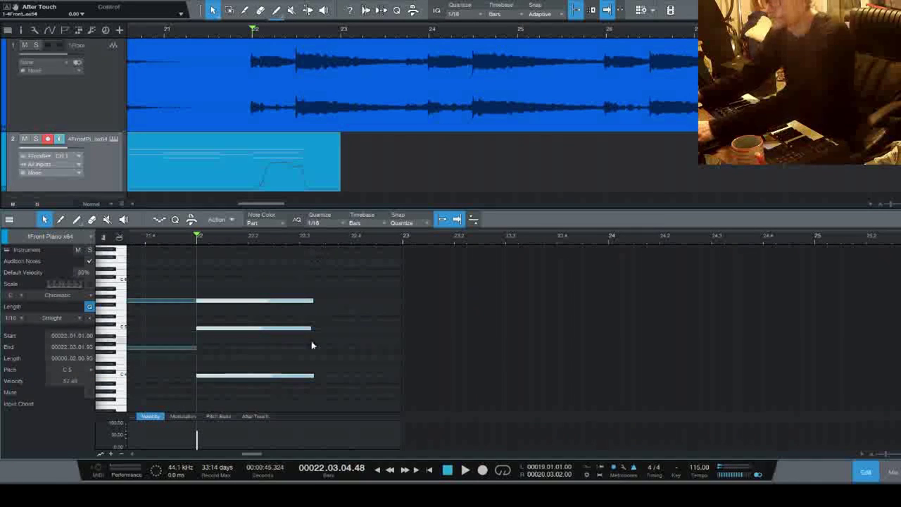
pyautogui.press('space')
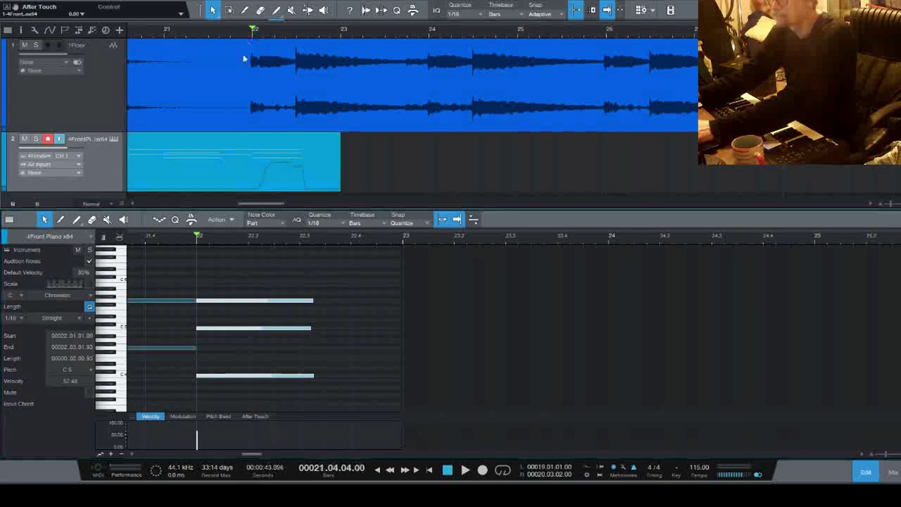
pyautogui.press('space')
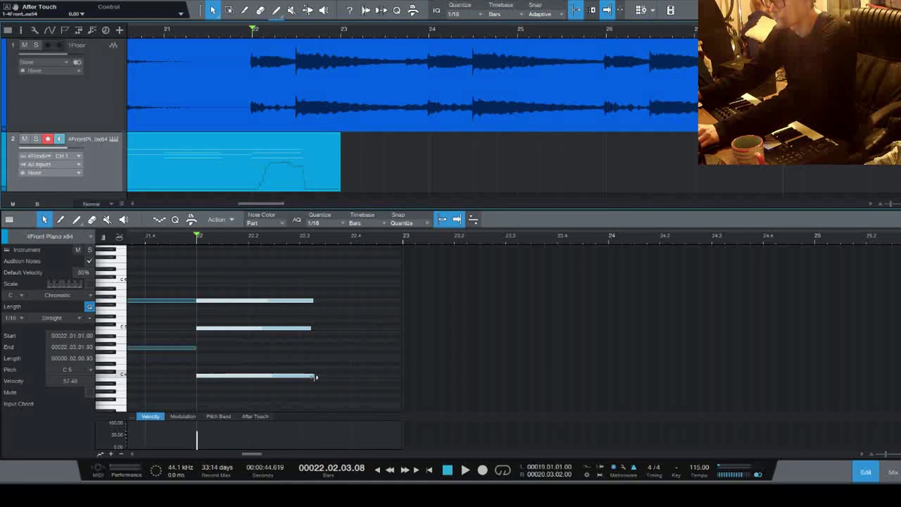
# - Shorten the three bar 22 chord notes to two beats, then duplicate the C4 and C5 notes onto 22.3
pyautogui.moveTo(312, 379)
pyautogui.mouseDown()
pyautogui.moveTo(402, 377)
pyautogui.moveTo(298, 376)
pyautogui.mouseUp()
pyautogui.click(294, 389)
pyautogui.press('d')
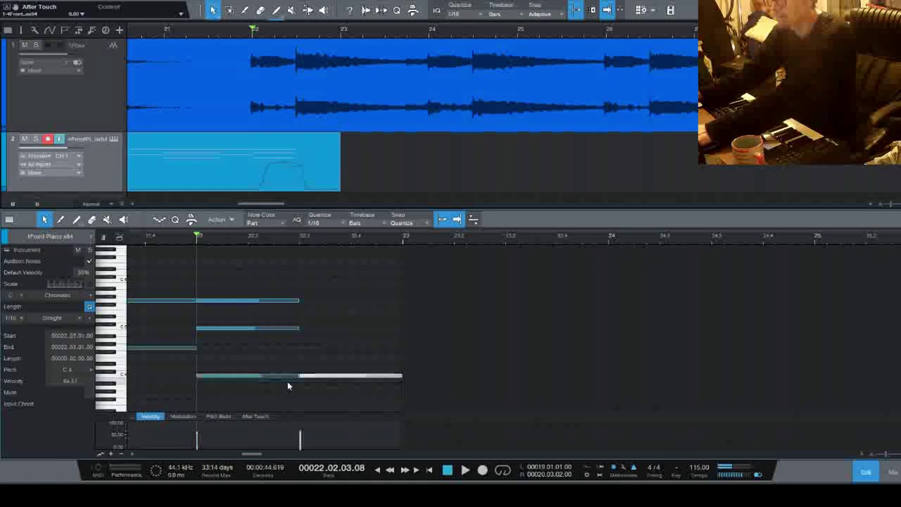
pyautogui.press('space')
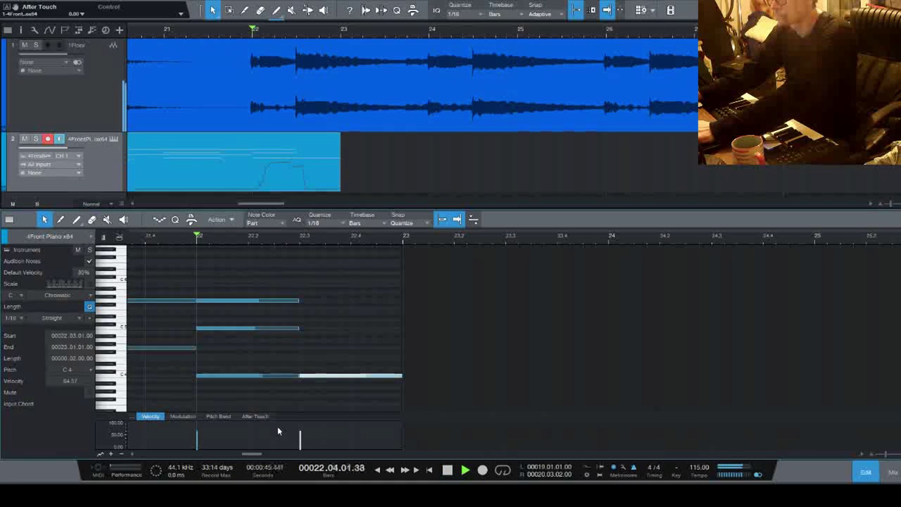
pyautogui.click(295, 329)
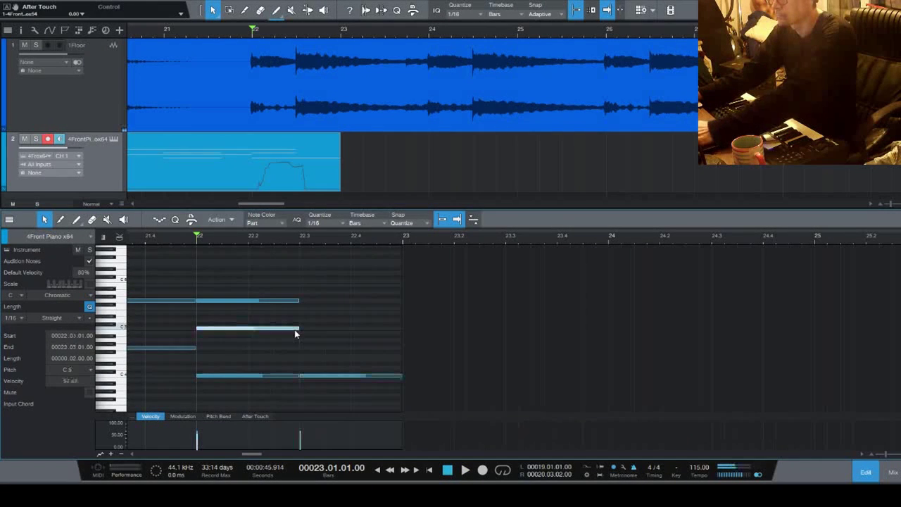
pyautogui.press('d')
pyautogui.press('space')
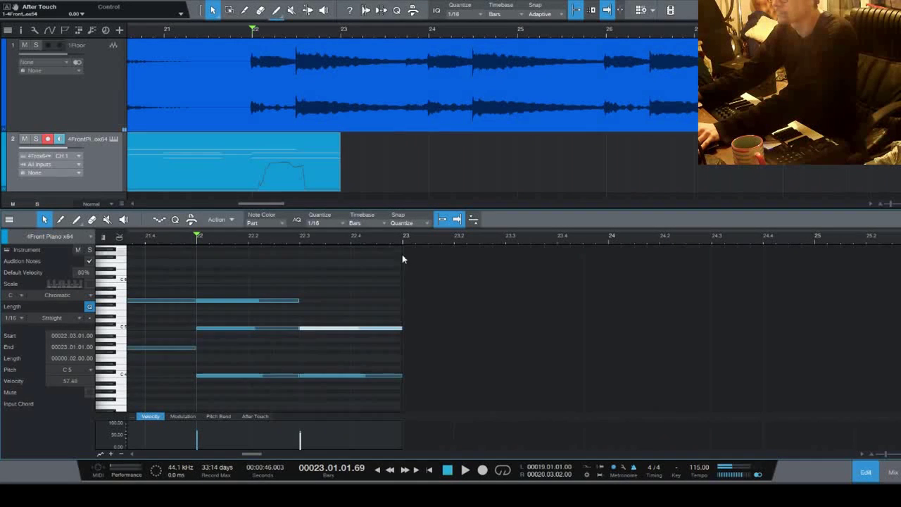
# - Extend the duplicated C4 and C5 notes to end at bar 24, checking the playback from bars 22 and 24
pyautogui.click(366, 302)
pyautogui.moveTo(366, 302); pyautogui.dragTo(557, 376)
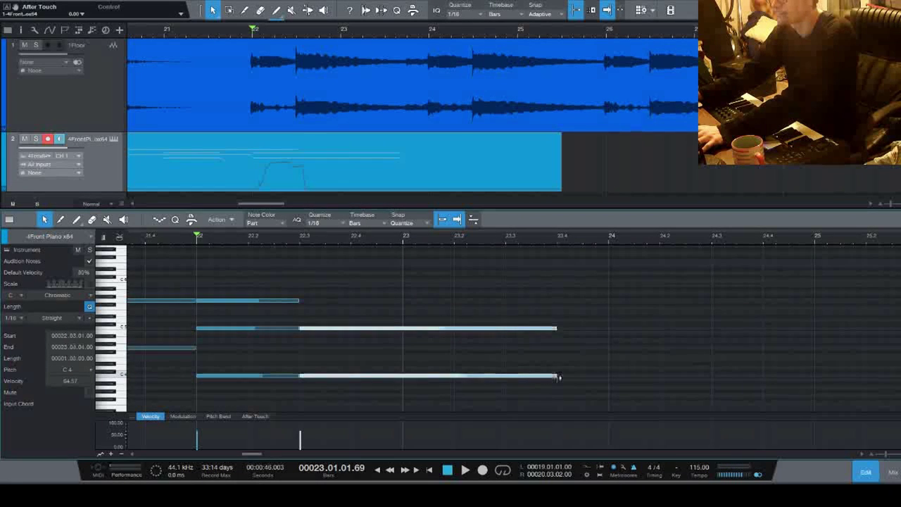
pyautogui.press('space')
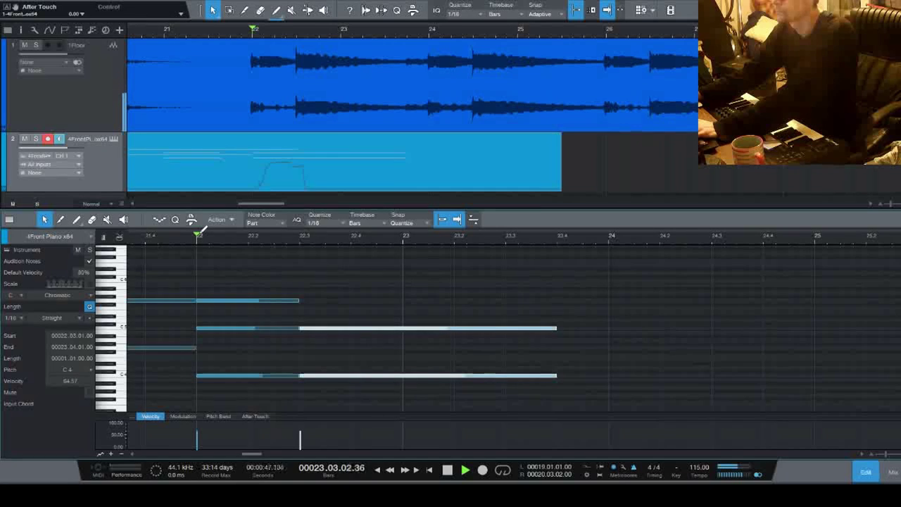
pyautogui.press('space')
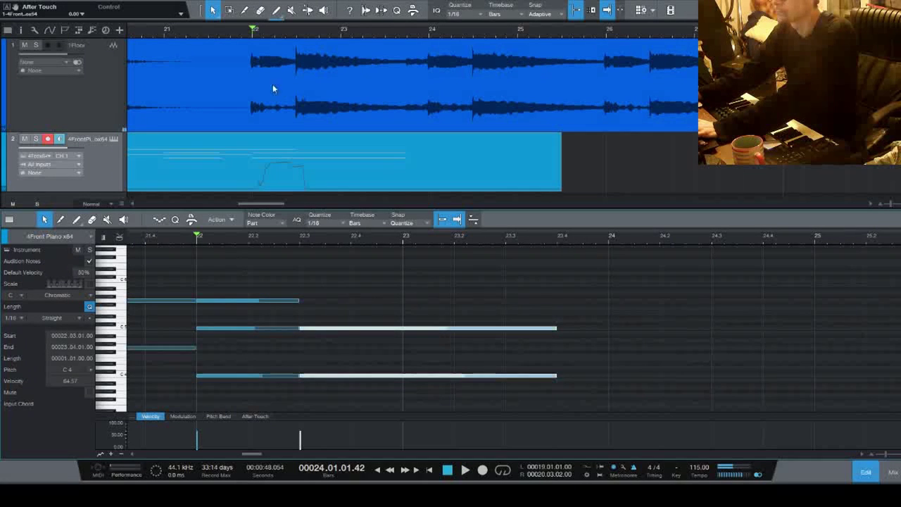
pyautogui.moveTo(252, 31); pyautogui.dragTo(425, 33)
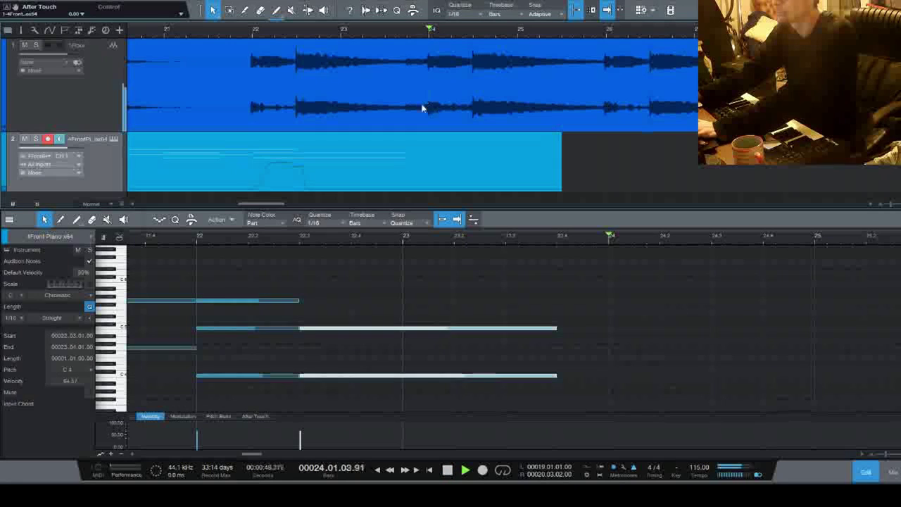
pyautogui.moveTo(558, 377); pyautogui.dragTo(608, 376)
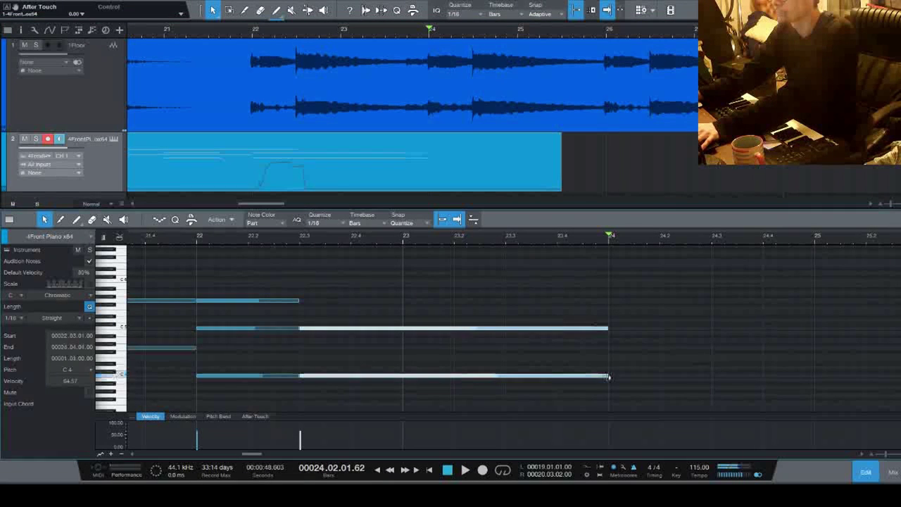
# - Play bar 23 into bar 24 from several points to locate the next melody note by ear
pyautogui.press('space')
pyautogui.click(377, 32)
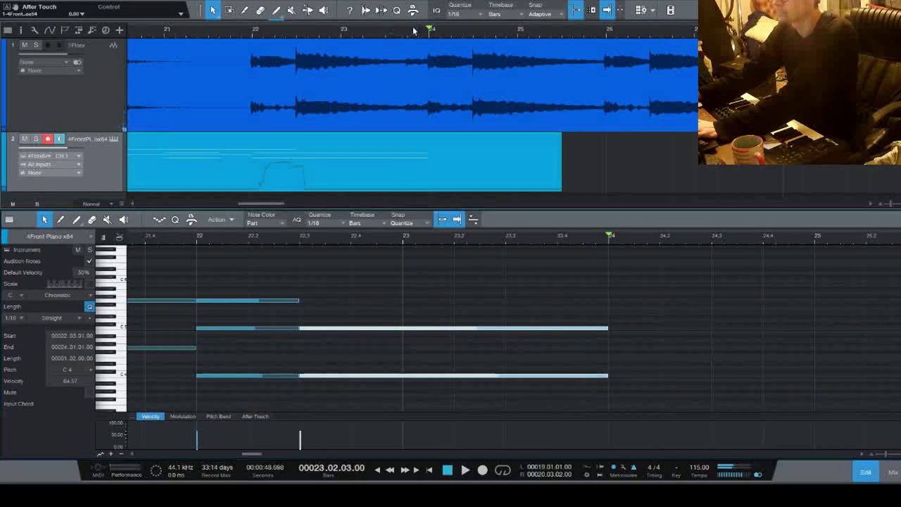
pyautogui.press('space')
pyautogui.click(364, 34)
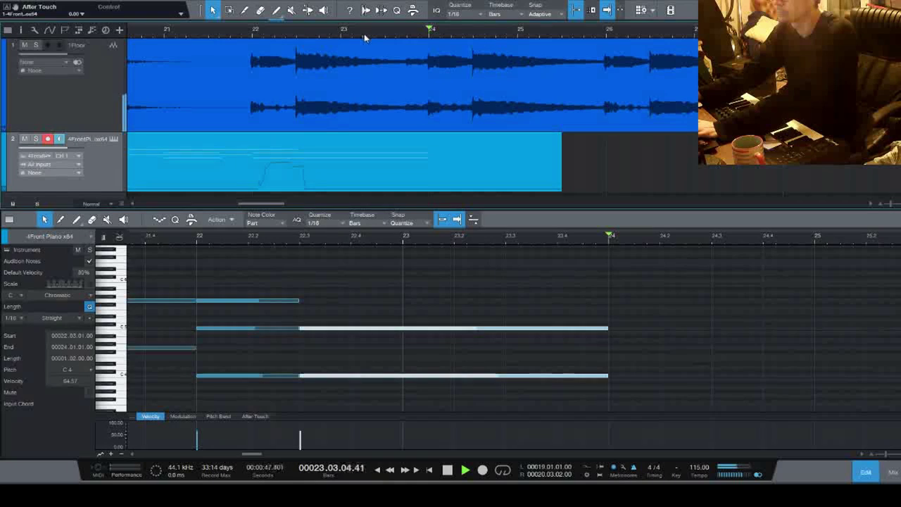
pyautogui.press('space')
# - Set the playback start just before 23.4 and replay the lead-in to bar 24 to identify the melody pitch
pyautogui.moveTo(430, 29); pyautogui.dragTo(402, 31)
pyautogui.press('space')
pyautogui.press('space')
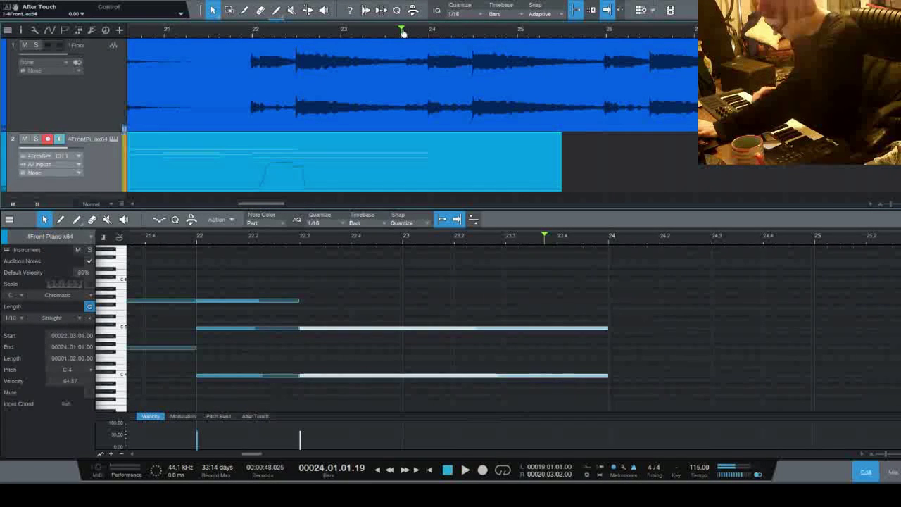
pyautogui.press('space')
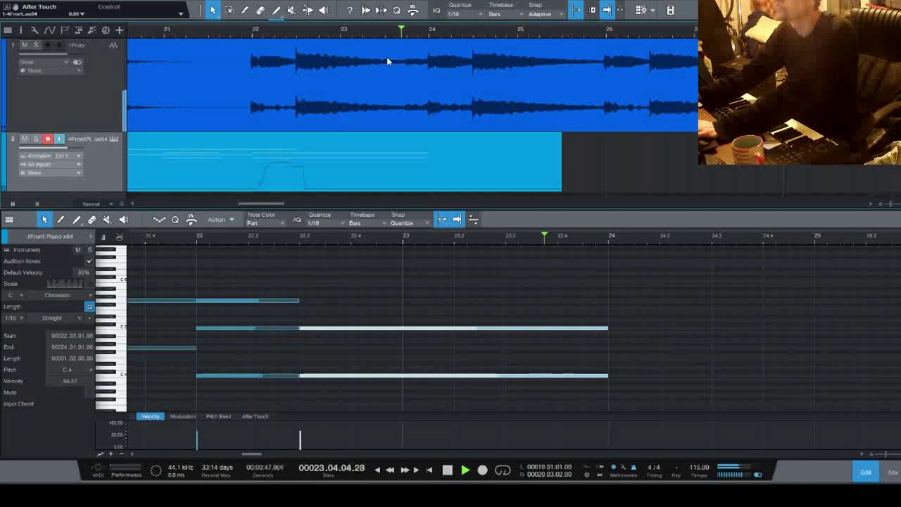
pyautogui.press('space')
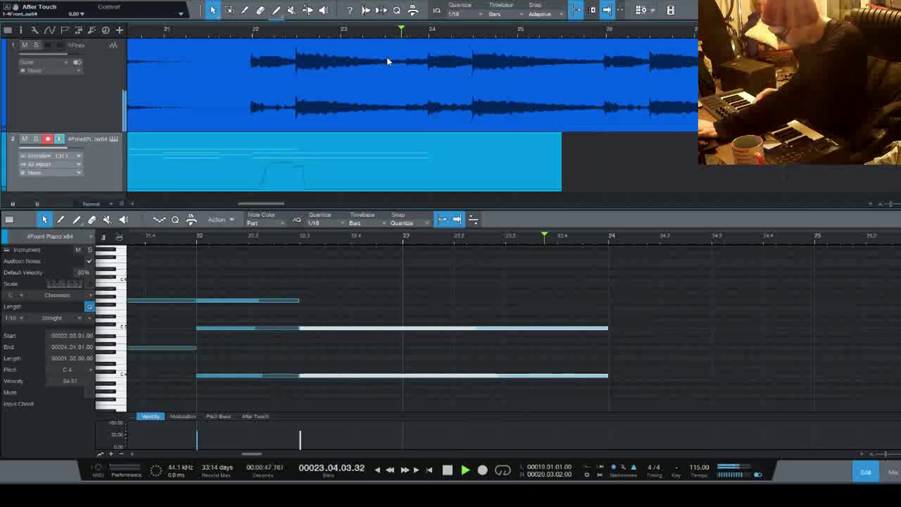
pyautogui.press('space')
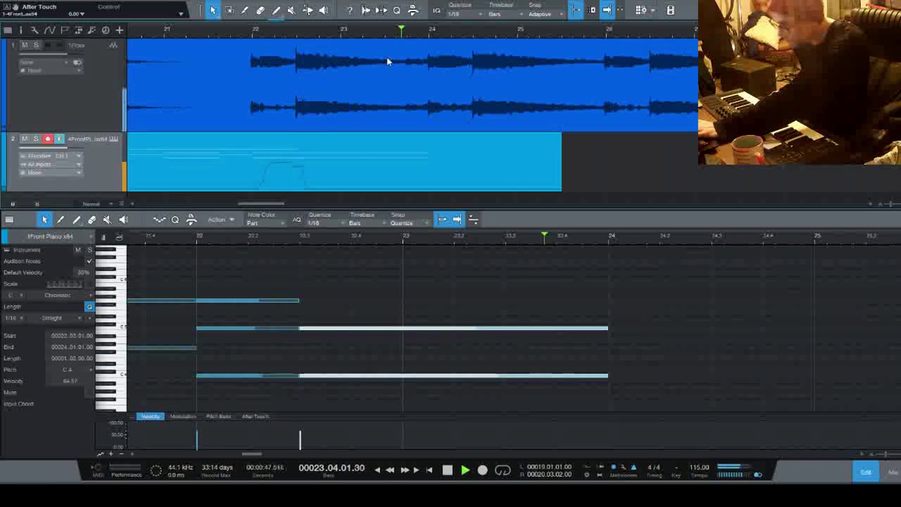
pyautogui.press('space')
pyautogui.press('space')
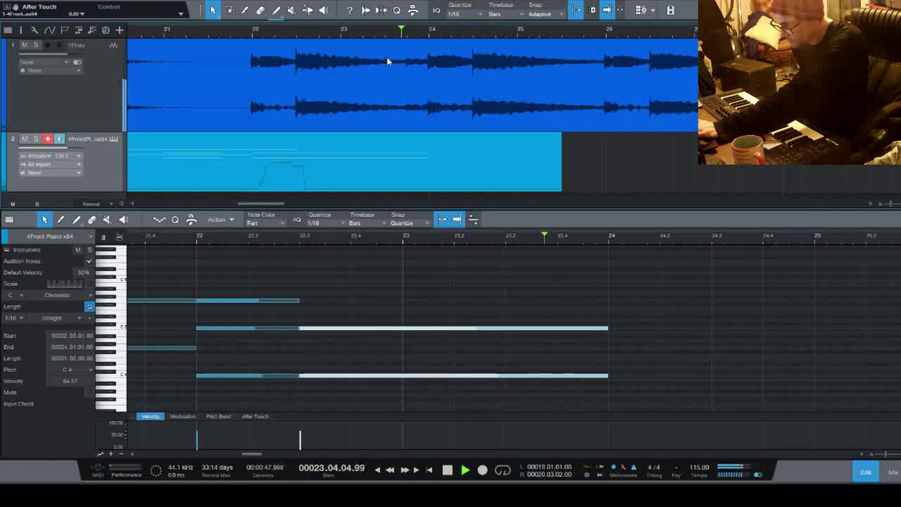
pyautogui.press('space')
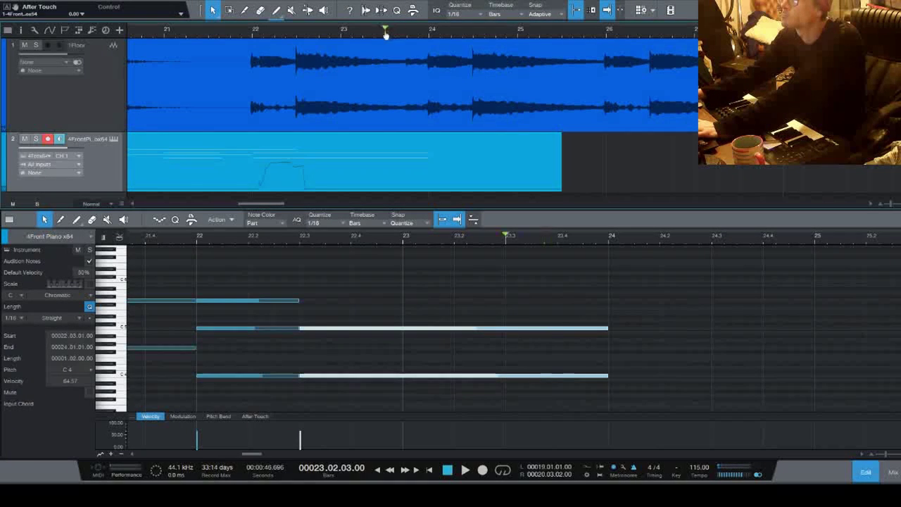
# - Replay the passage from 23.3 into bar 24 in short stretches, matching its pitches on the keyboard
pyautogui.press('space')
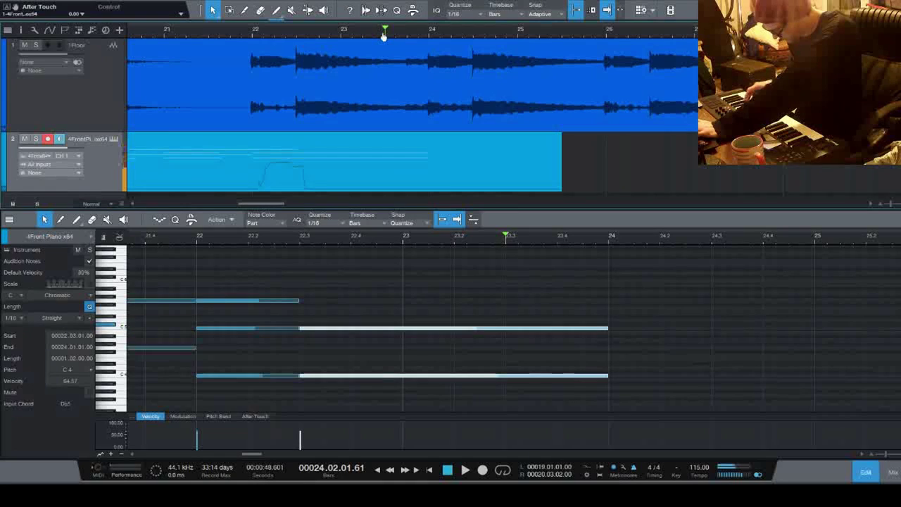
pyautogui.press('space')
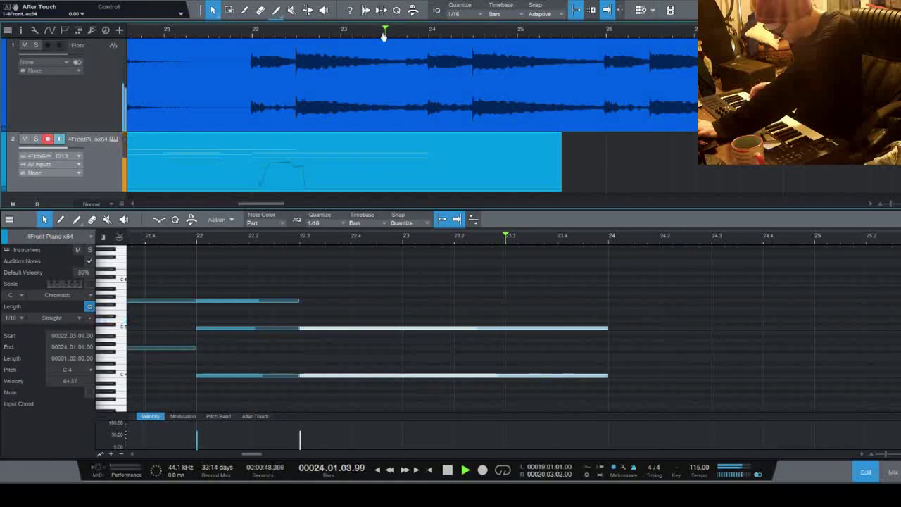
pyautogui.press('space')
pyautogui.press('space')
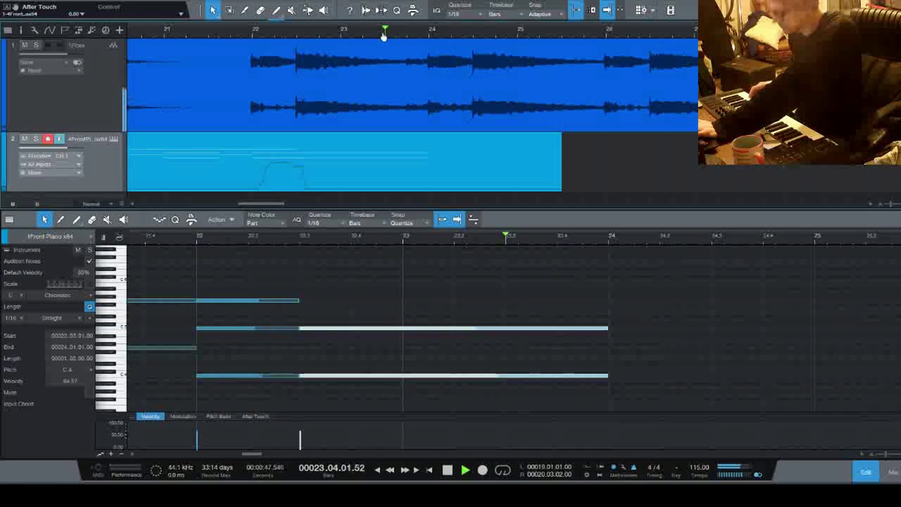
pyautogui.press('space')
pyautogui.press('space')
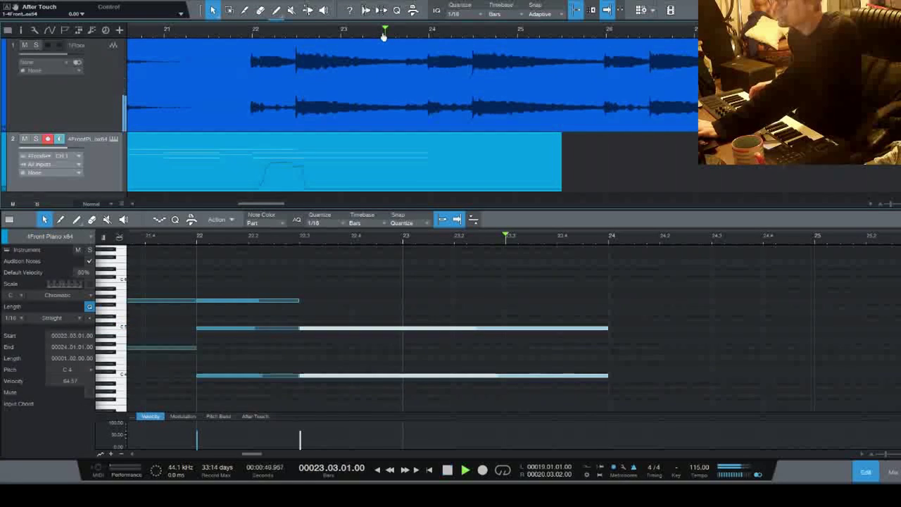
pyautogui.press('space')
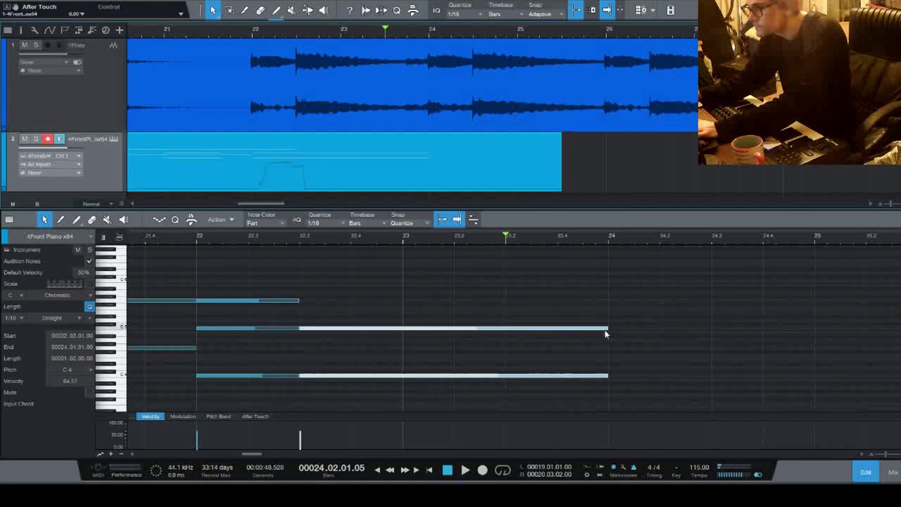
# - Shorten the held C4 and C5 notes to end at 23.4, and draw a one-beat D5 note at 23.4
pyautogui.moveTo(608, 331); pyautogui.dragTo(559, 330)
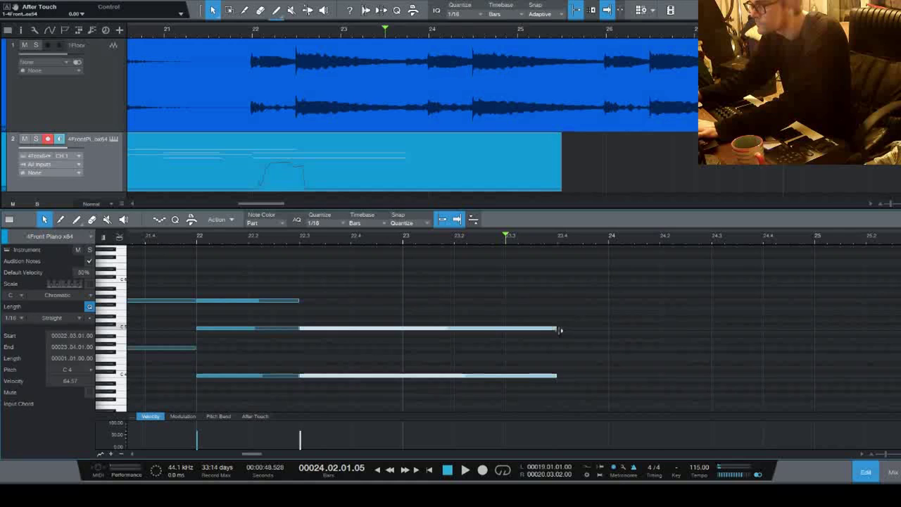
pyautogui.click(577, 370)
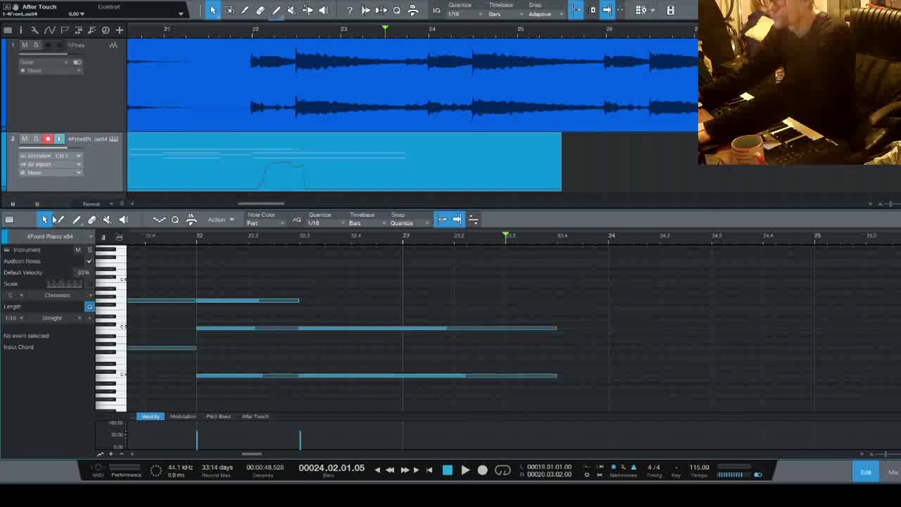
pyautogui.click(76, 220)
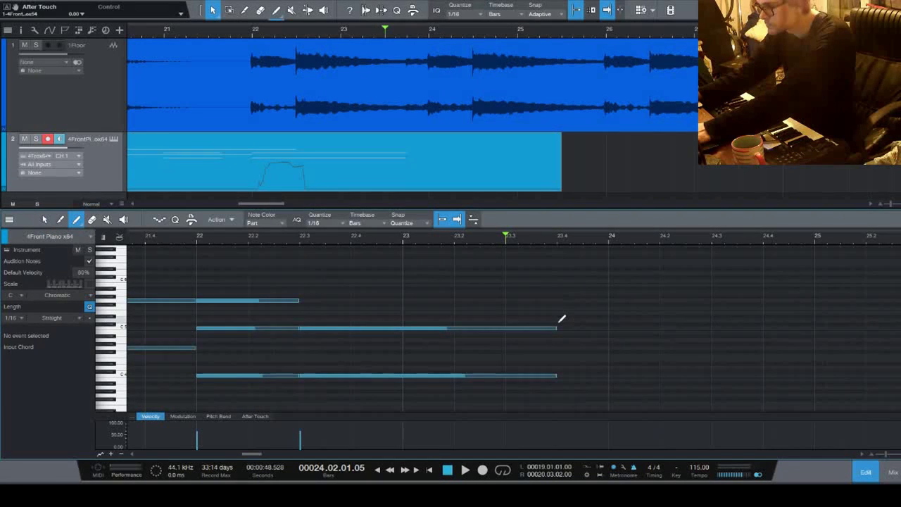
pyautogui.click(605, 321)
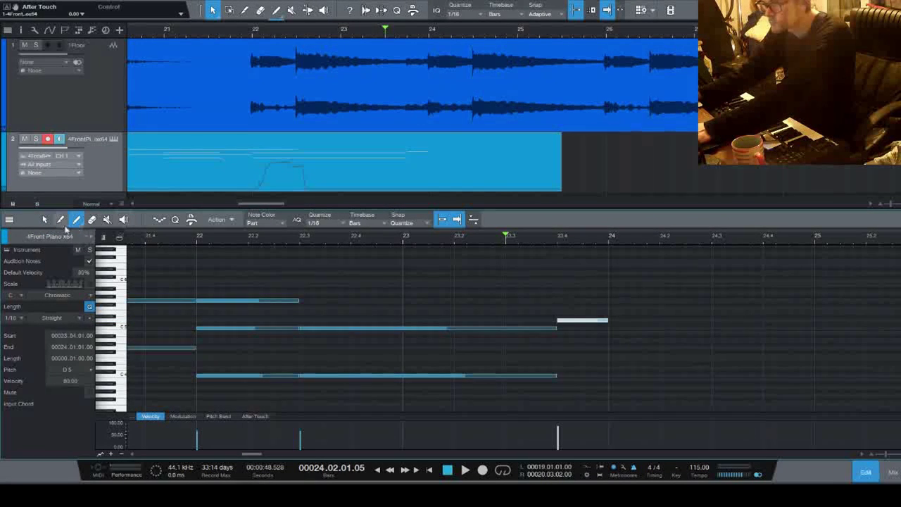
# - Duplicate the D5 note, lower the copy an octave to D4, and align it under the original at 23.4
pyautogui.click(44, 220)
pyautogui.press('d')
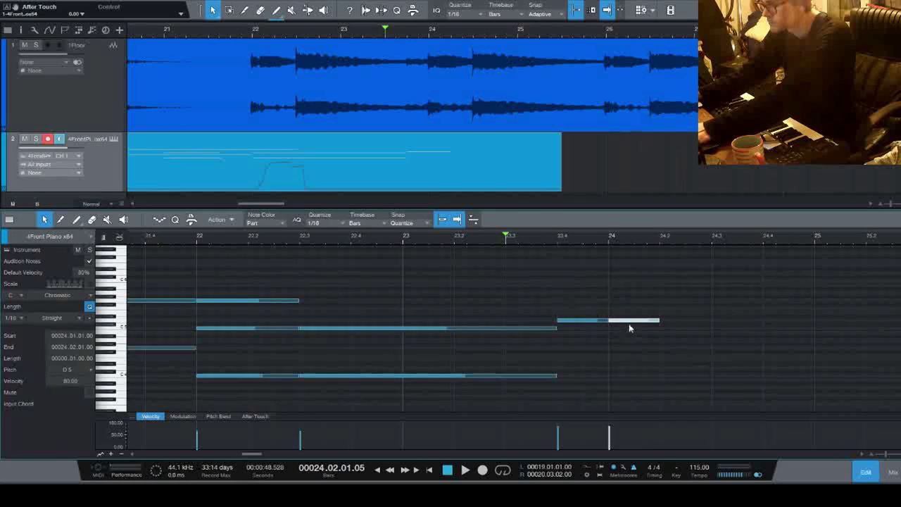
pyautogui.hotkey('shift', 'Down')
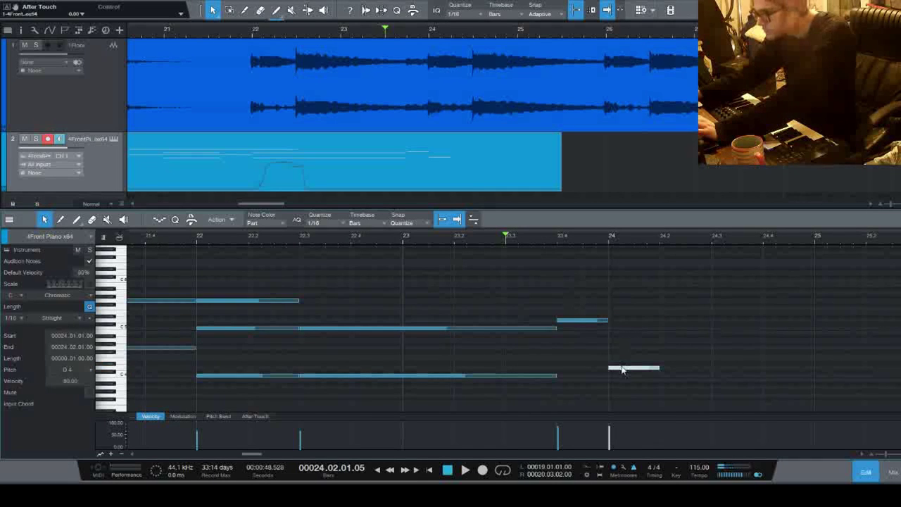
pyautogui.moveTo(620, 371); pyautogui.dragTo(568, 372)
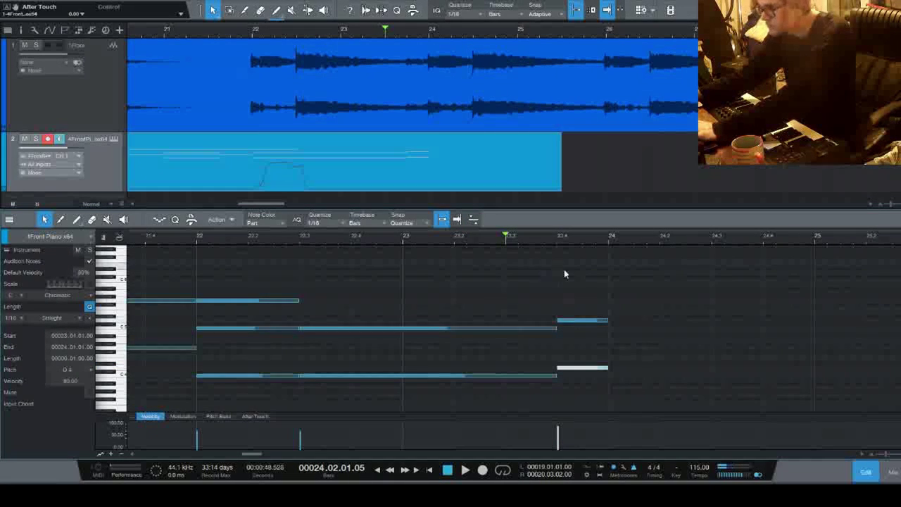
pyautogui.press('space')
pyautogui.press('space')
# - Duplicate the C4 and C5 notes that begin at 22.3, move the copies to the start of bar 24, and check the playback
pyautogui.moveTo(544, 305); pyautogui.dragTo(593, 388)
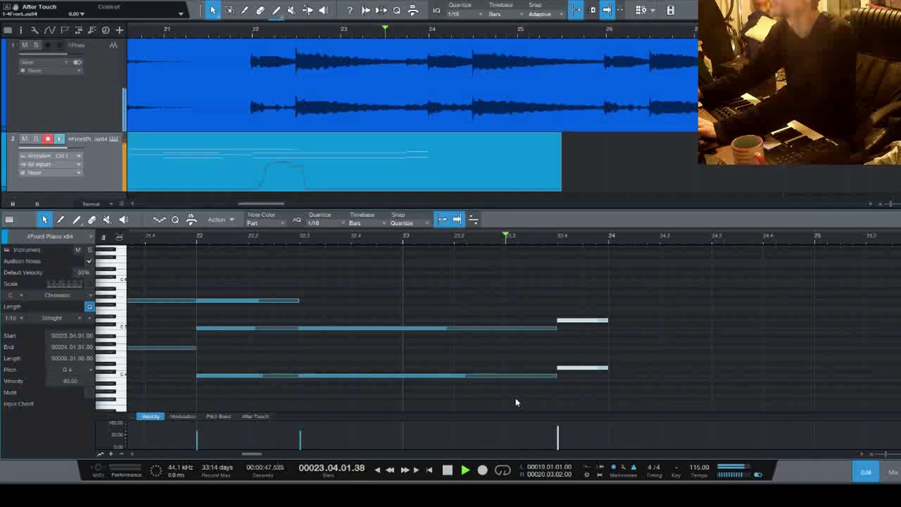
pyautogui.moveTo(478, 309); pyautogui.dragTo(483, 393)
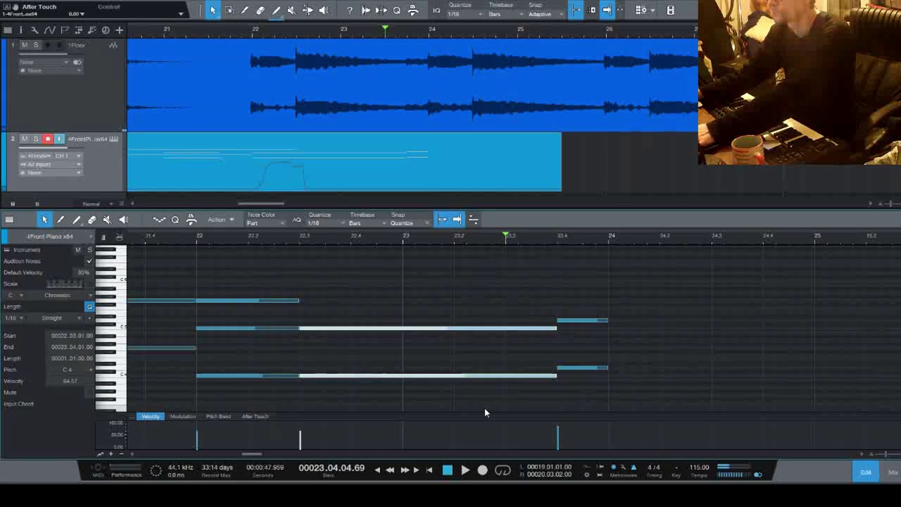
pyautogui.press('s')
pyautogui.press('d')
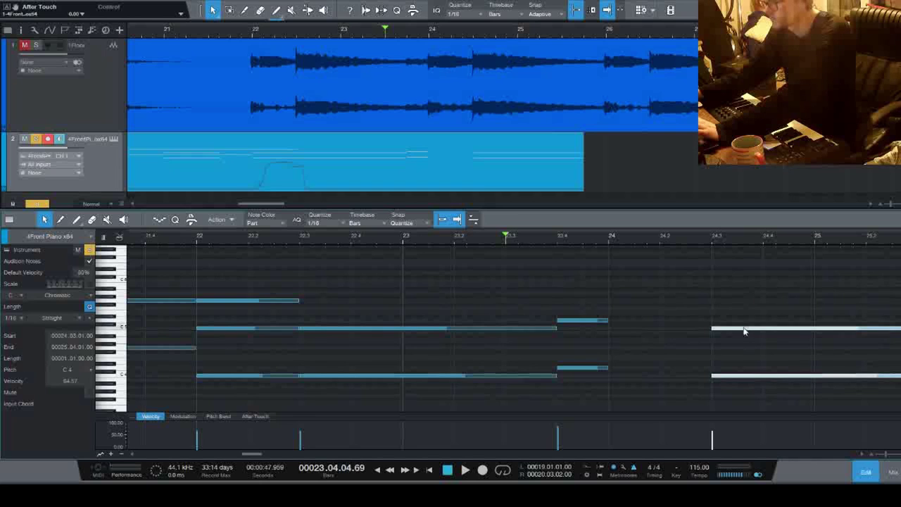
pyautogui.moveTo(745, 330); pyautogui.dragTo(631, 332)
pyautogui.press('s')
pyautogui.press('space')
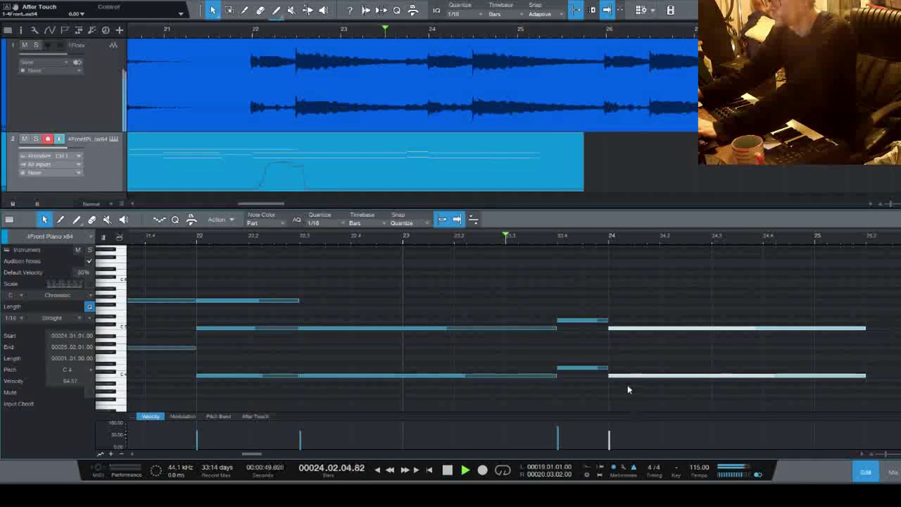
pyautogui.press('space')
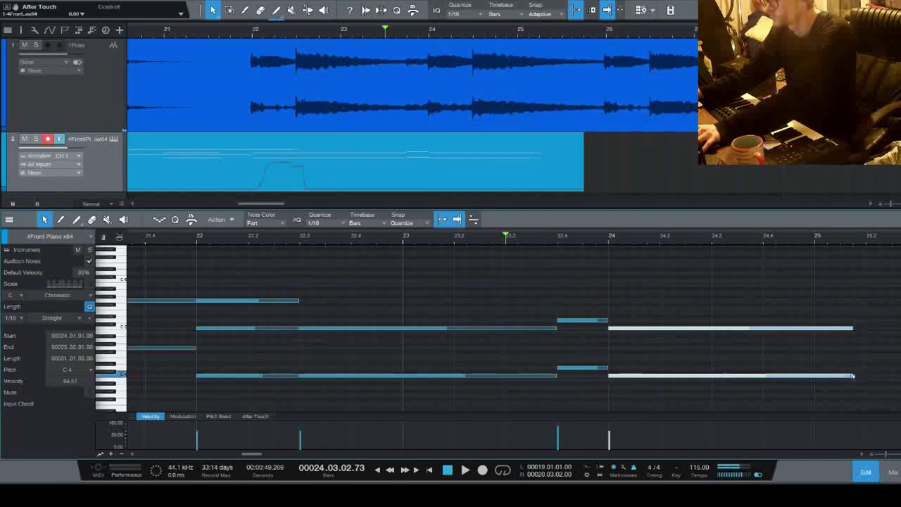
# - Shorten the bar 24 C4 and C5 notes to end at 24.3, and play them with the piano track soloed and unsoloed
pyautogui.moveTo(865, 376); pyautogui.dragTo(713, 376)
pyautogui.press('s')
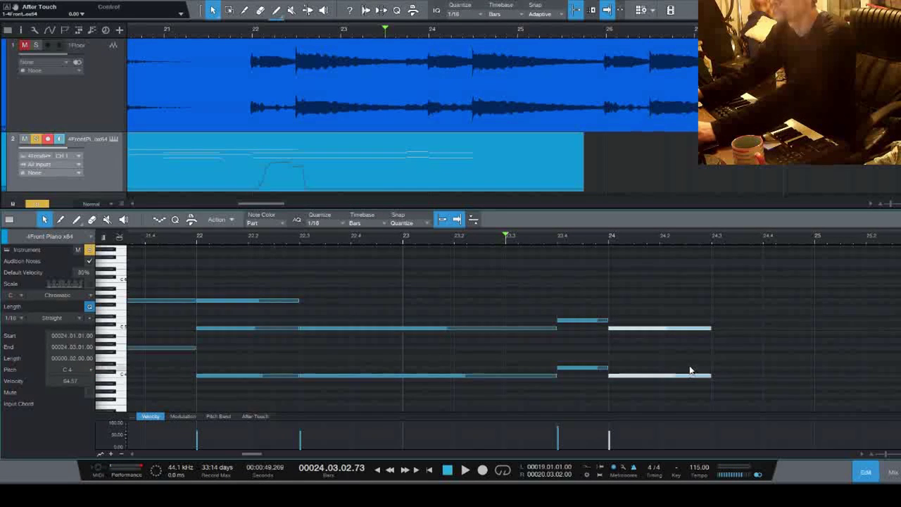
pyautogui.press('space')
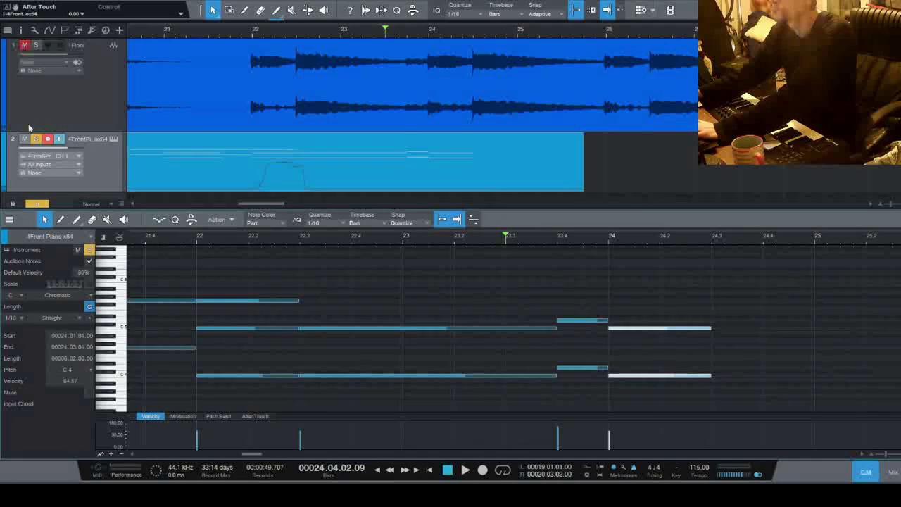
pyautogui.press('s')
pyautogui.press('space')
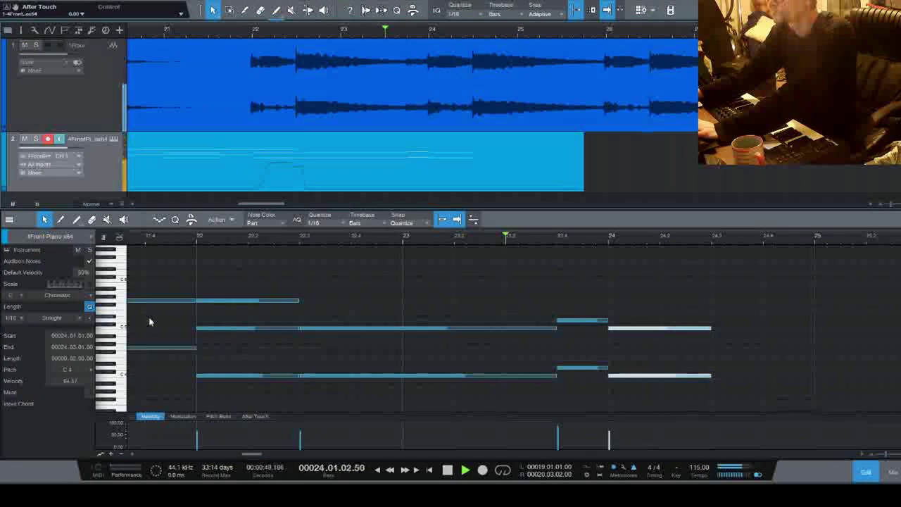
pyautogui.press('space')
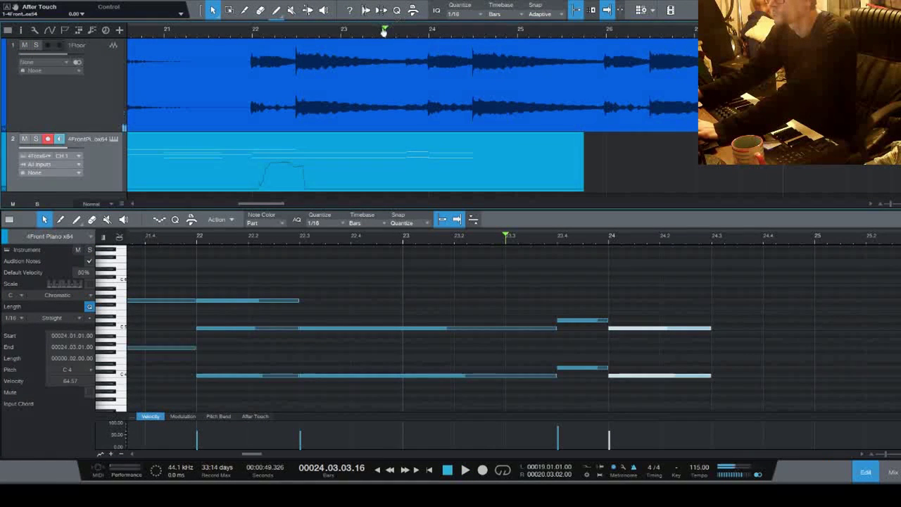
# - Set the playback start to 24.3 and record a C6 note with a short B5 grace note at the start of bar 24
pyautogui.moveTo(384, 31); pyautogui.dragTo(473, 31)
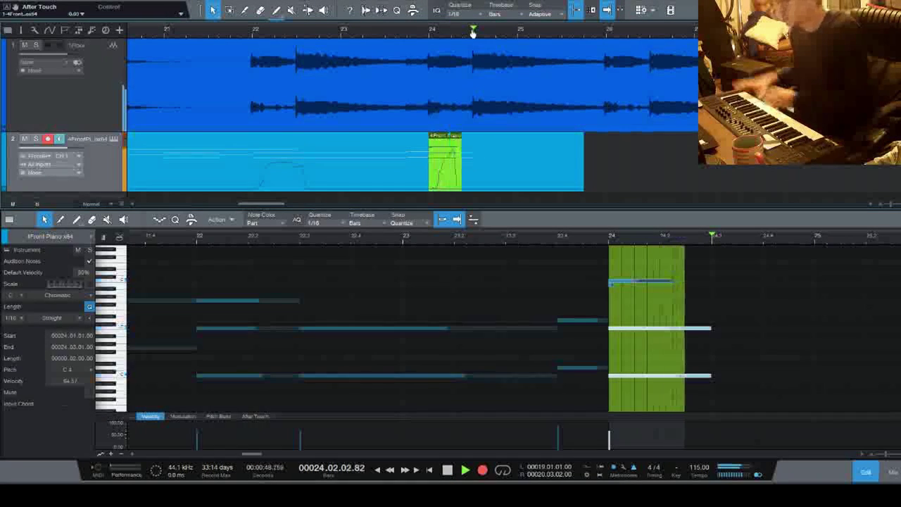
pyautogui.press('space')
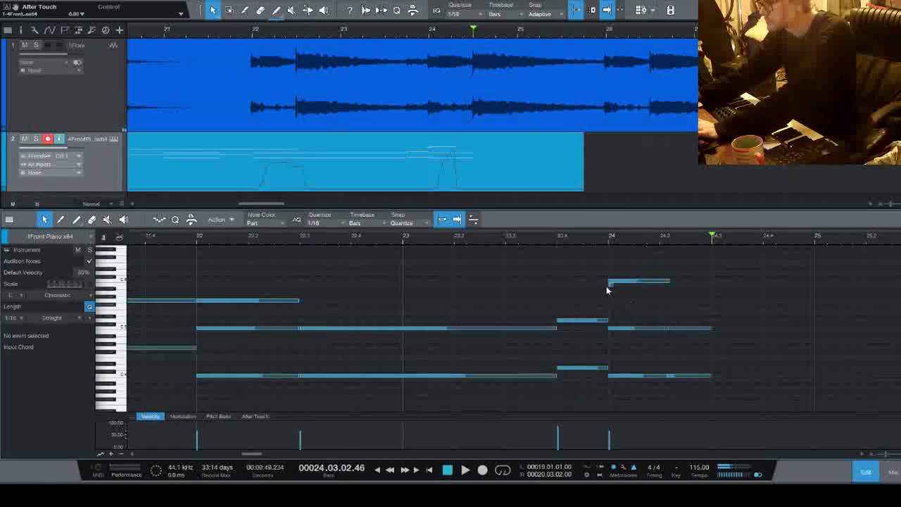
# - Try bar 24 without the short B5 grace note, playing it from just before 23.4, and undo the removal
pyautogui.click(610, 282)
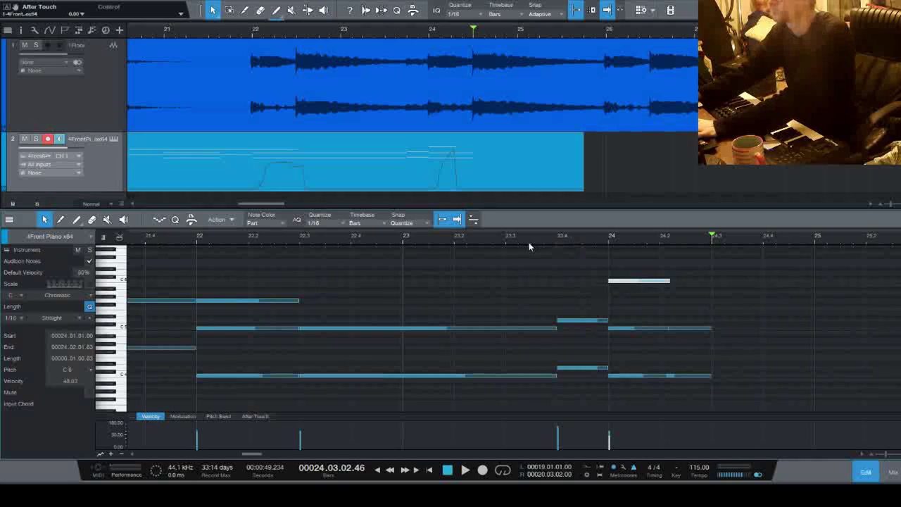
pyautogui.press('space')
pyautogui.moveTo(713, 233); pyautogui.dragTo(544, 235)
pyautogui.press('space')
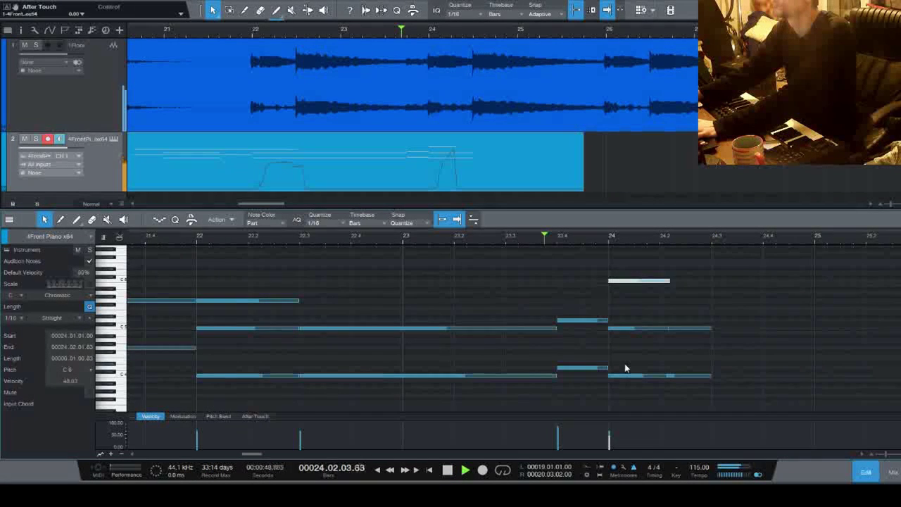
pyautogui.press('space')
pyautogui.hotkey('ctrl', 'z')
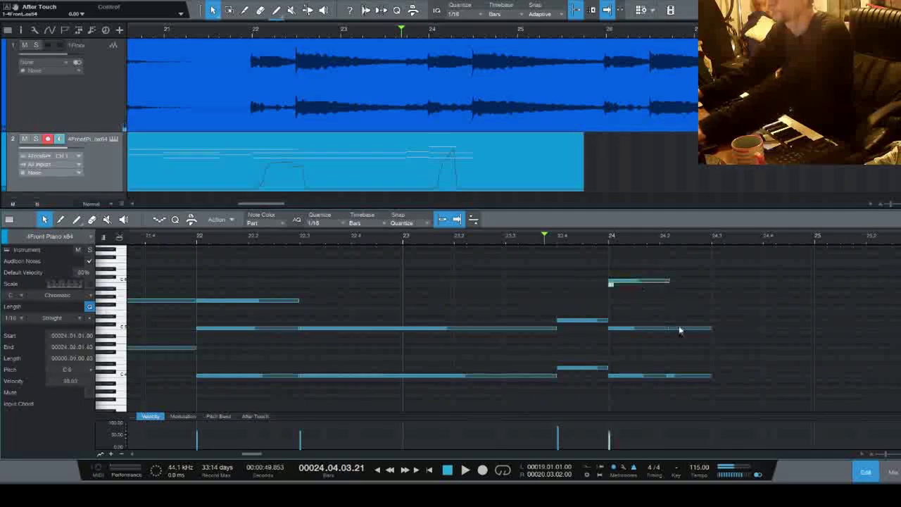
# - Look over the notes transcribed in bars 14 to 17 and in the whole piano part
pyautogui.hscroll(-5, 679, 328)
pyautogui.scroll(-3, 669, 325)
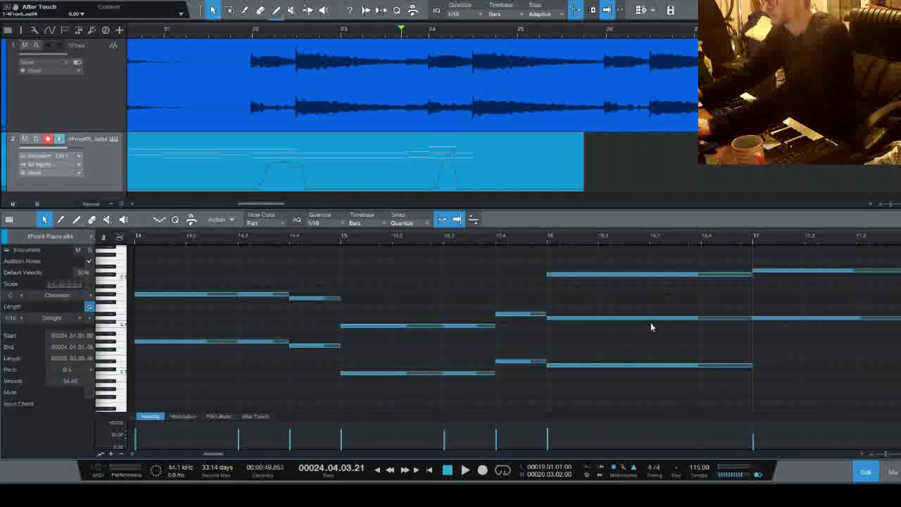
pyautogui.hscroll(1, 659, 362)
pyautogui.hscroll(1, 658, 363)
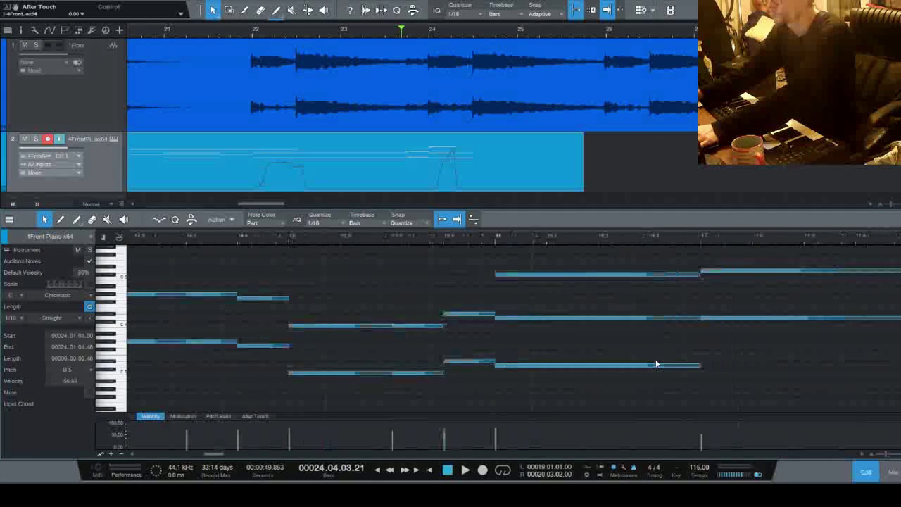
pyautogui.press('w')
pyautogui.press('w')
pyautogui.press('w')
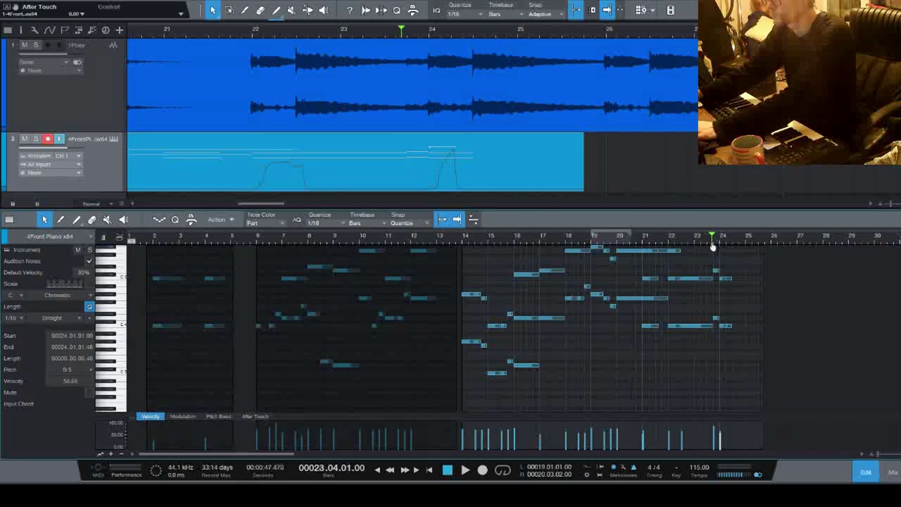
pyautogui.scroll(6, 676, 331)
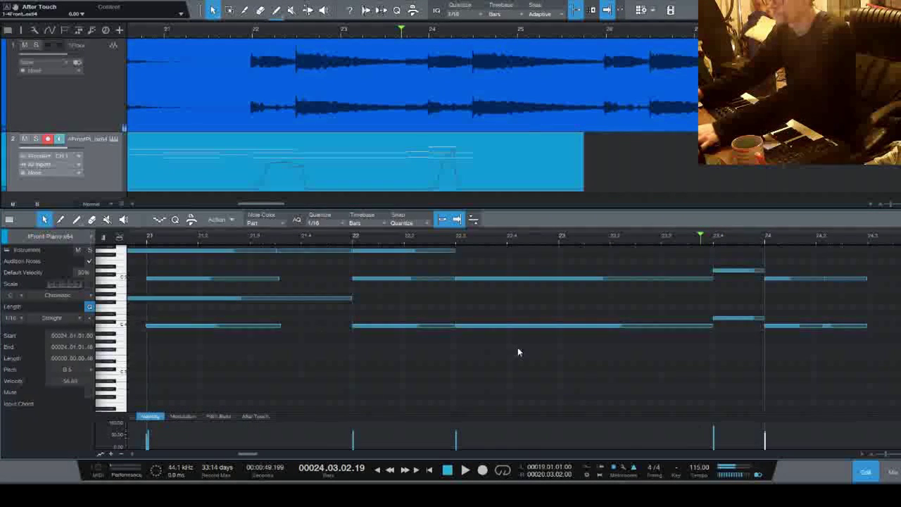
# - Move the C6 note from the start of bar 24 to 24.3 and delete the short B5 grace note
pyautogui.hscroll(4, 518, 348)
pyautogui.scroll(3, 713, 332)
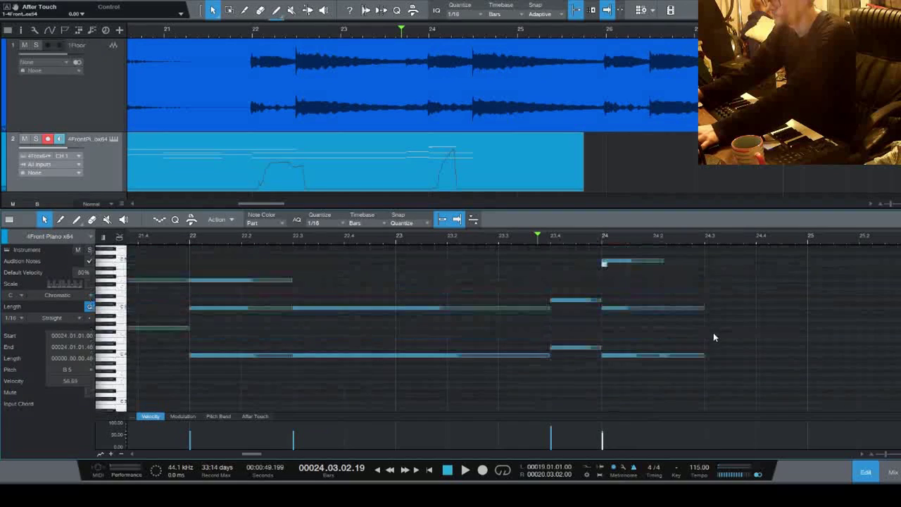
pyautogui.moveTo(630, 277); pyautogui.dragTo(728, 280)
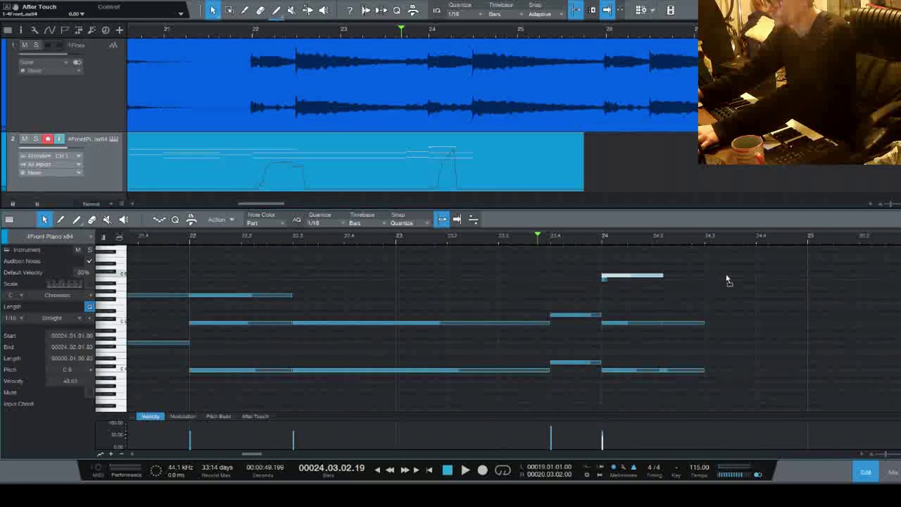
pyautogui.click(604, 280)
pyautogui.press('Delete')
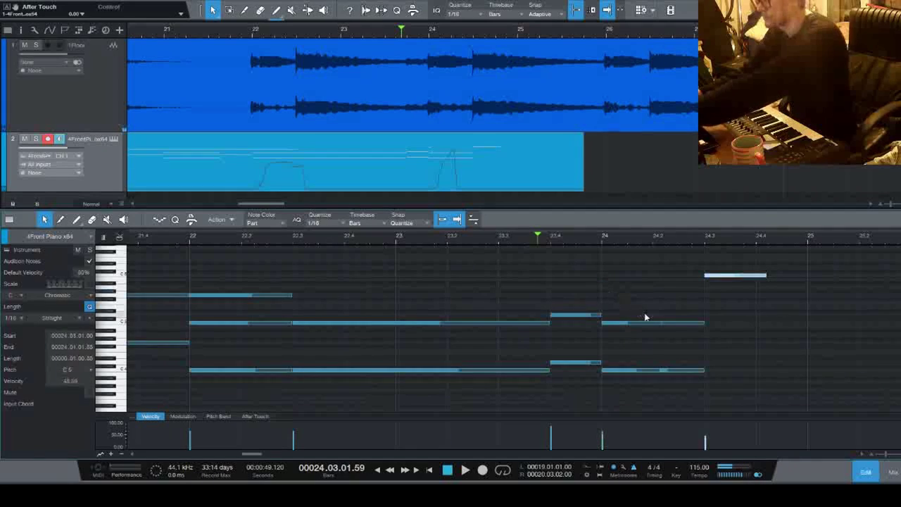
# - Duplicate the C4 and C5 notes at the start of bar 24 to 24.3, and delete the overlapping extra C5 notes
pyautogui.moveTo(644, 314); pyautogui.dragTo(647, 391)
pyautogui.press('d')
pyautogui.click(664, 339)
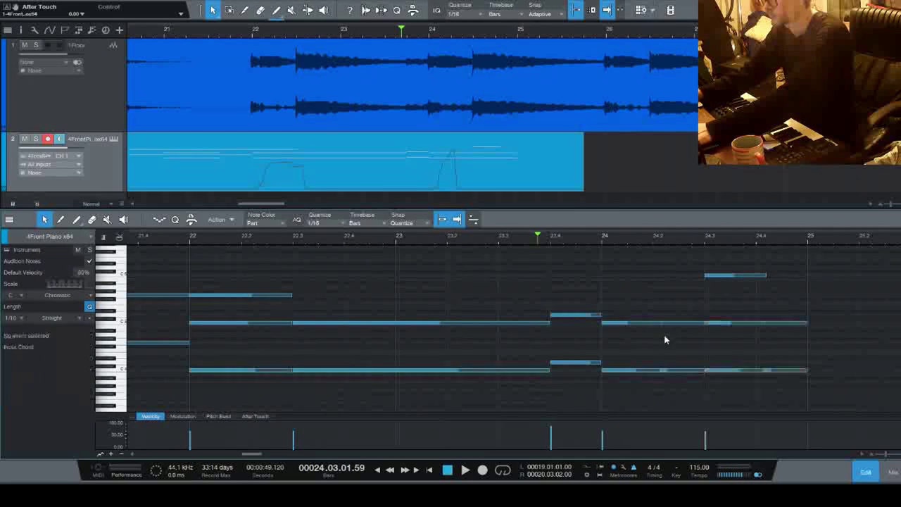
pyautogui.click(663, 324)
pyautogui.press('Delete')
pyautogui.click(675, 324)
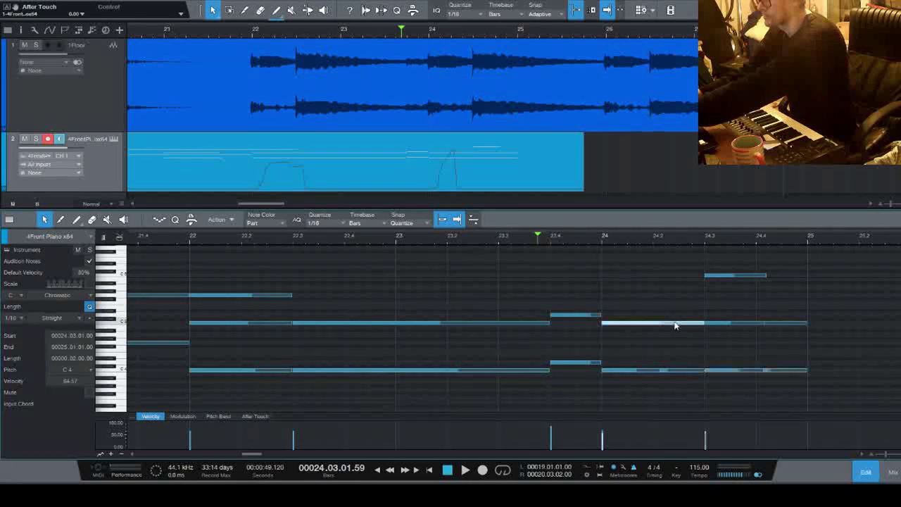
pyautogui.click(744, 324)
pyautogui.press('Delete')
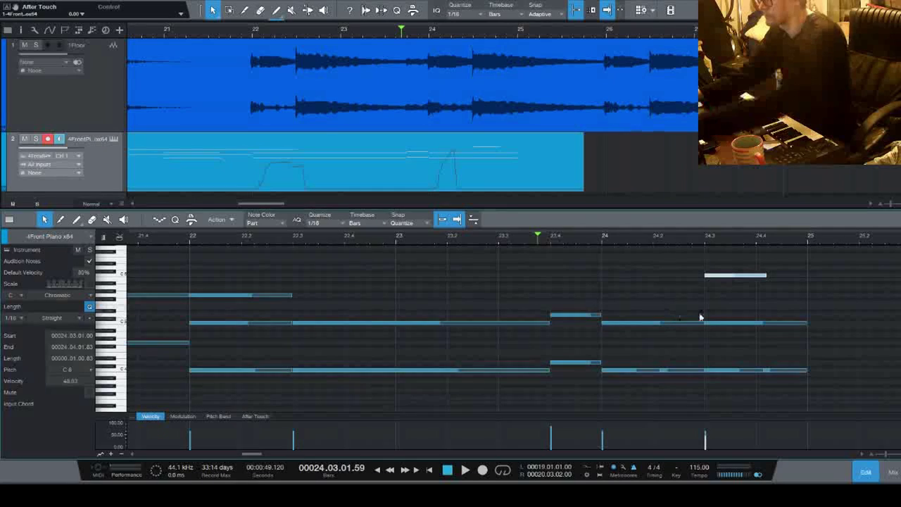
# - Lengthen the C6 note at 24.3 to end at bar 25, and play the passage from 24.3
pyautogui.press('space')
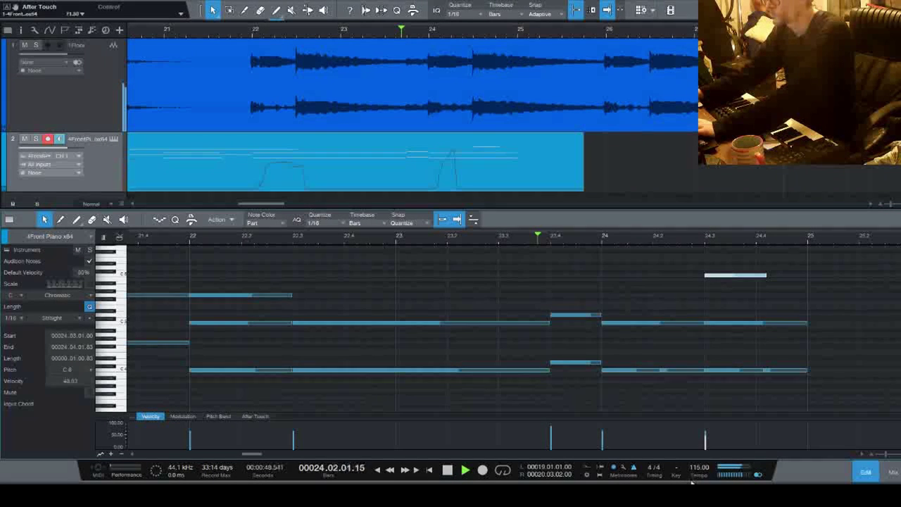
pyautogui.press('space')
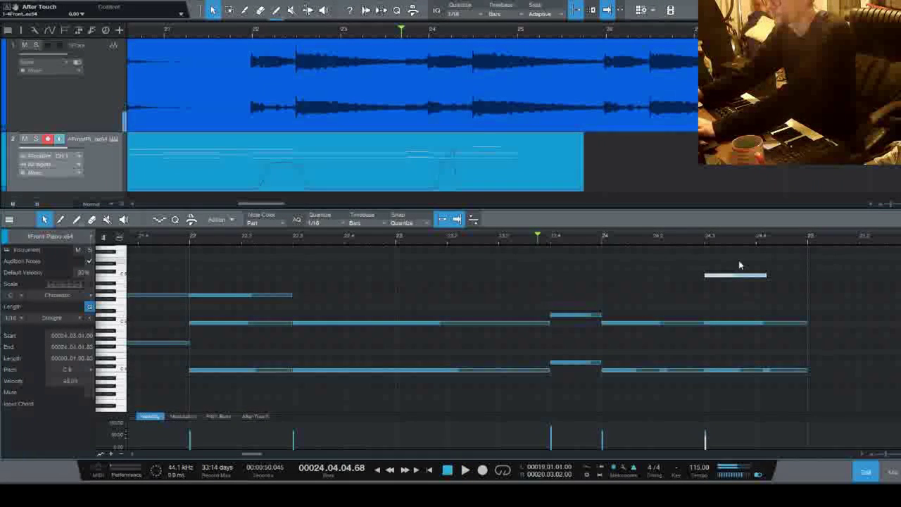
pyautogui.moveTo(740, 263); pyautogui.dragTo(806, 379)
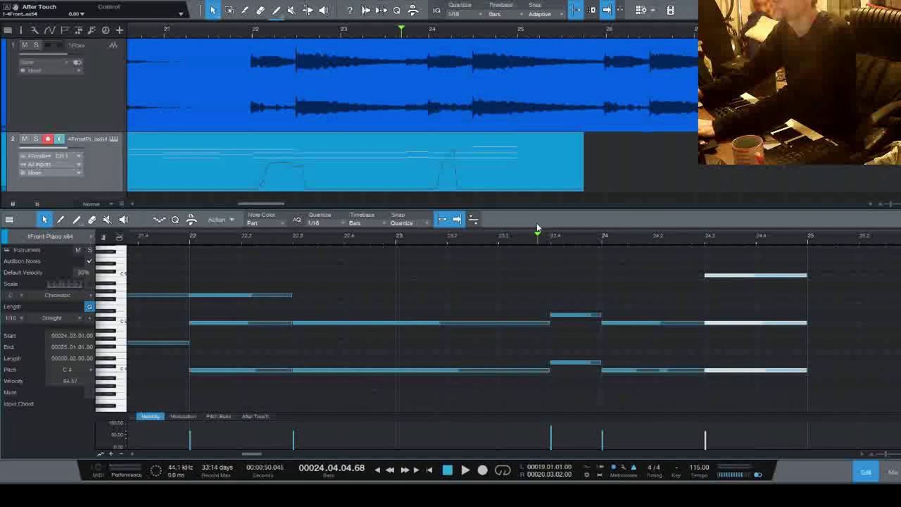
pyautogui.click(700, 238)
pyautogui.press('space')
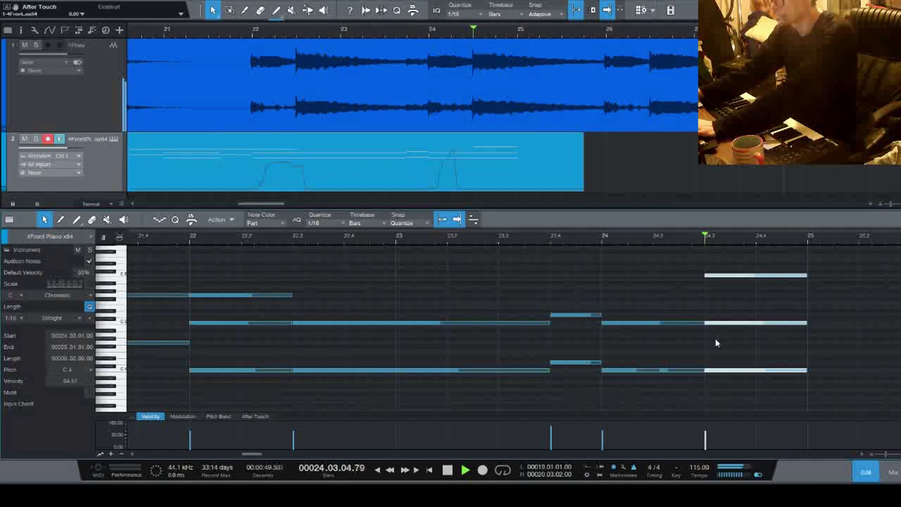
pyautogui.hscroll(6, 592, 339)
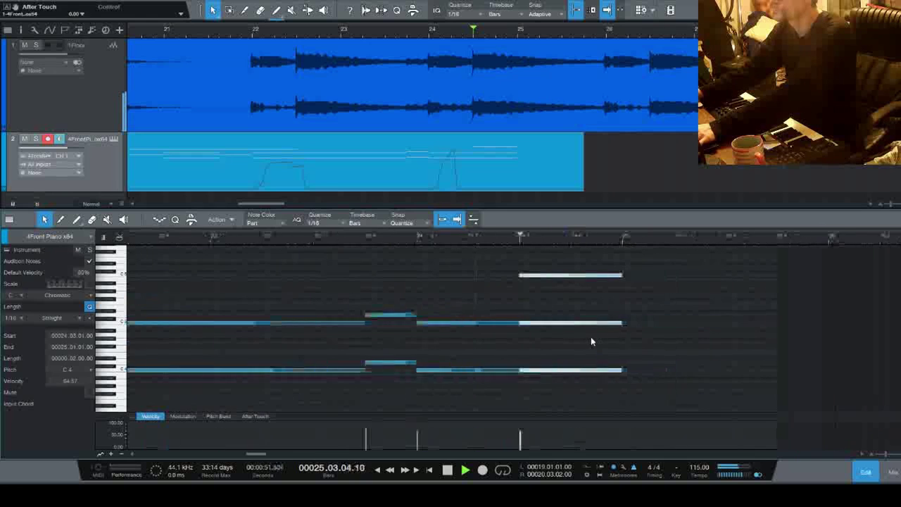
pyautogui.press('space')
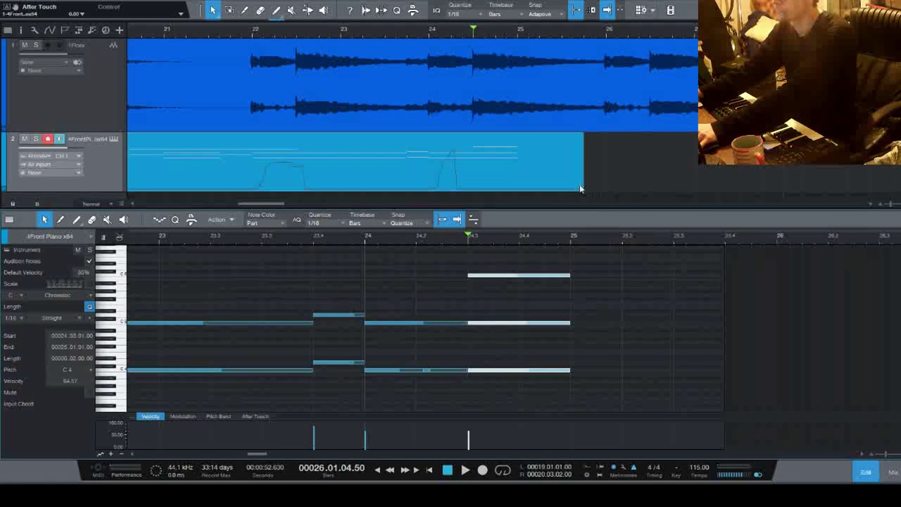
# - Extend the end of the piano part well past bar 26 and play it against the audio from 24.3
pyautogui.moveTo(582, 187); pyautogui.dragTo(900, 189)
pyautogui.press('space')
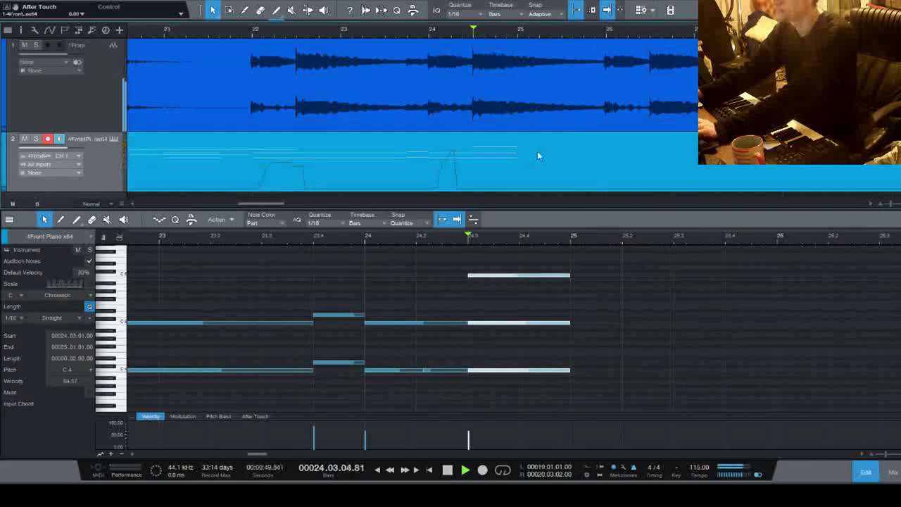
pyautogui.hscroll(1, 600, 343)
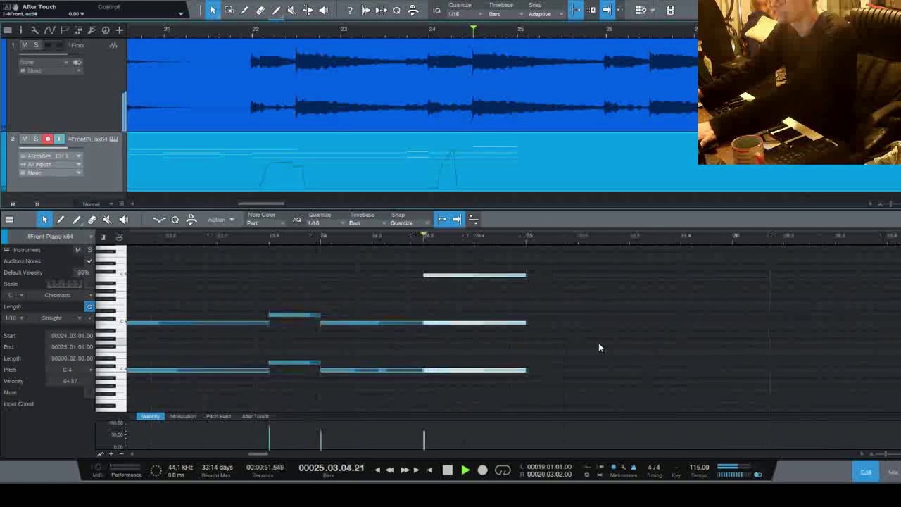
pyautogui.hscroll(1, 597, 342)
pyautogui.press('space')
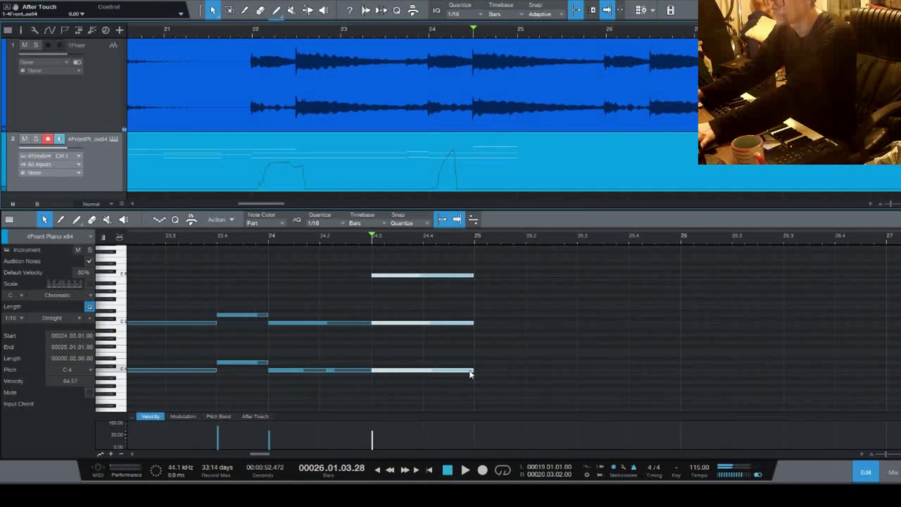
# - Lengthen the C4, C5 and C6 notes at 24.3 to end at bar 26, and compare them with the audio
pyautogui.moveTo(475, 366); pyautogui.dragTo(679, 373)
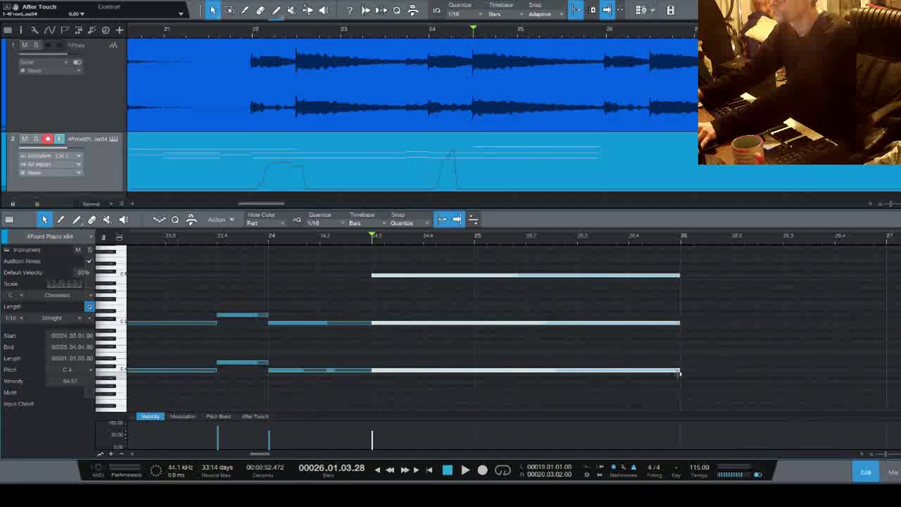
pyautogui.press('space')
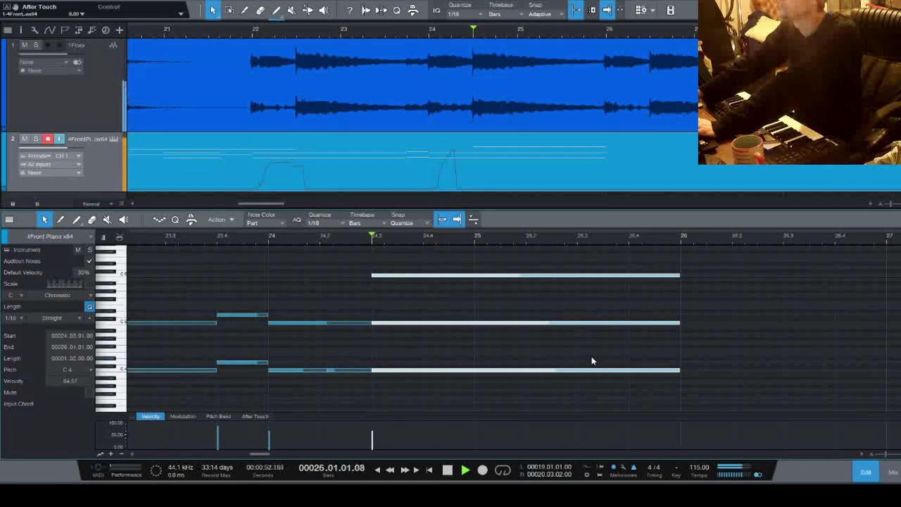
pyautogui.press('space')
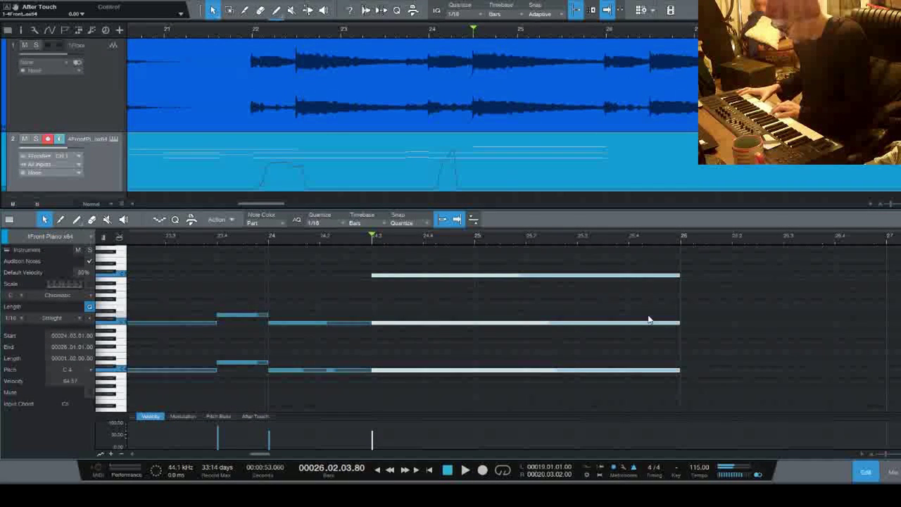
pyautogui.press('space')
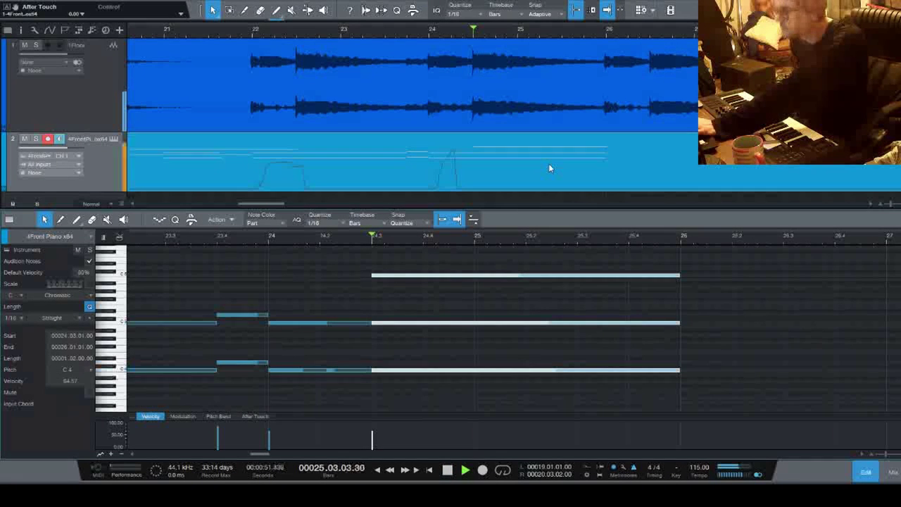
pyautogui.press('space')
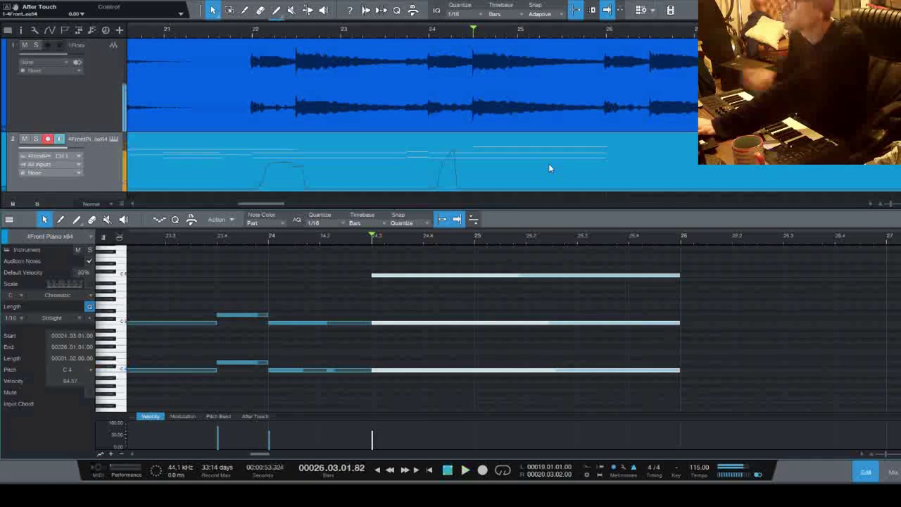
# - Duplicate the long C4 and C5 notes from 24.3 to the start of bar 26, and check the playback
pyautogui.moveTo(660, 394); pyautogui.dragTo(614, 317)
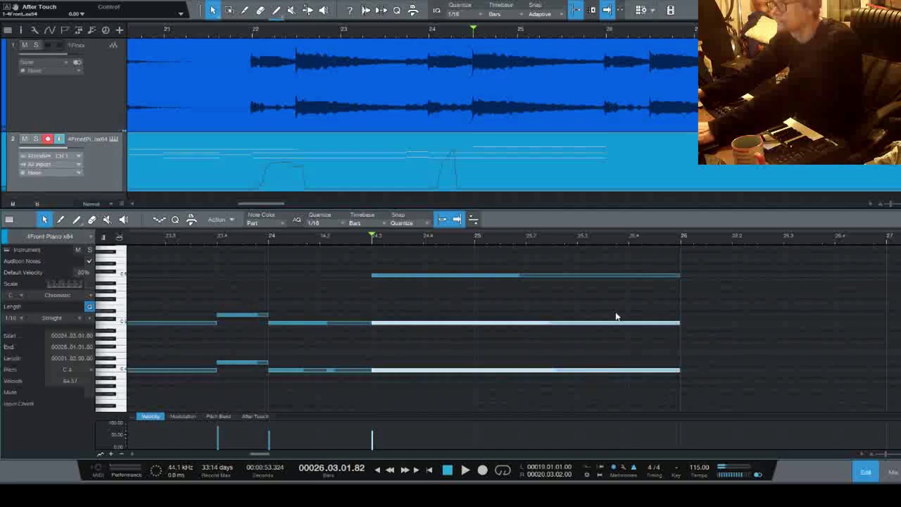
pyautogui.press('d')
pyautogui.press('n')
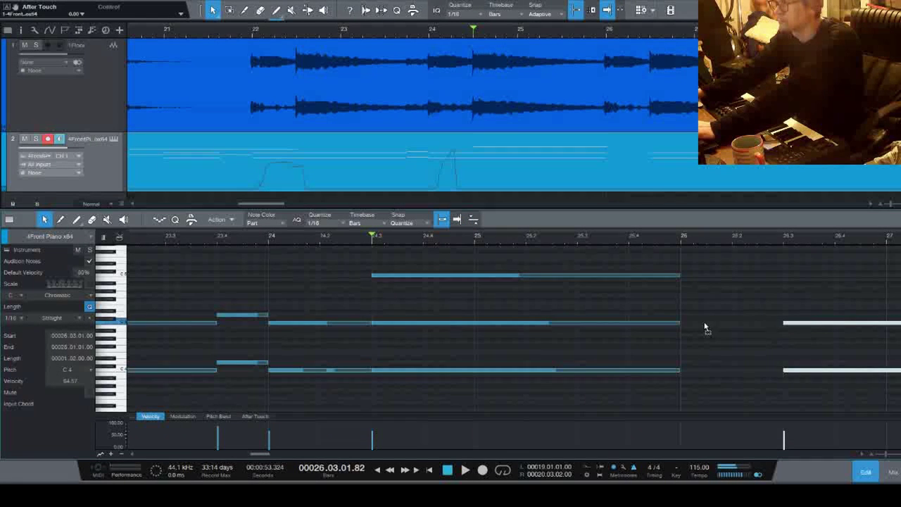
pyautogui.hotkey('ctrl', 'z')
pyautogui.press('d')
pyautogui.press('space')
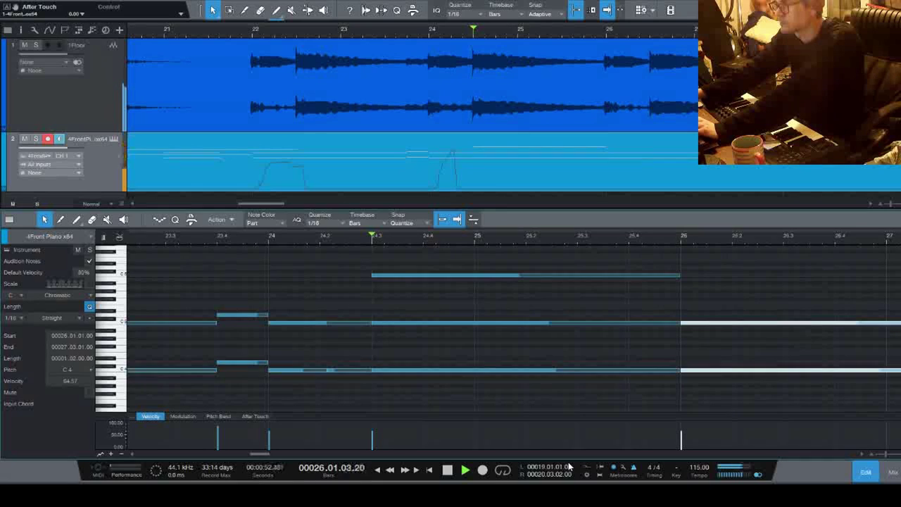
pyautogui.press('space')
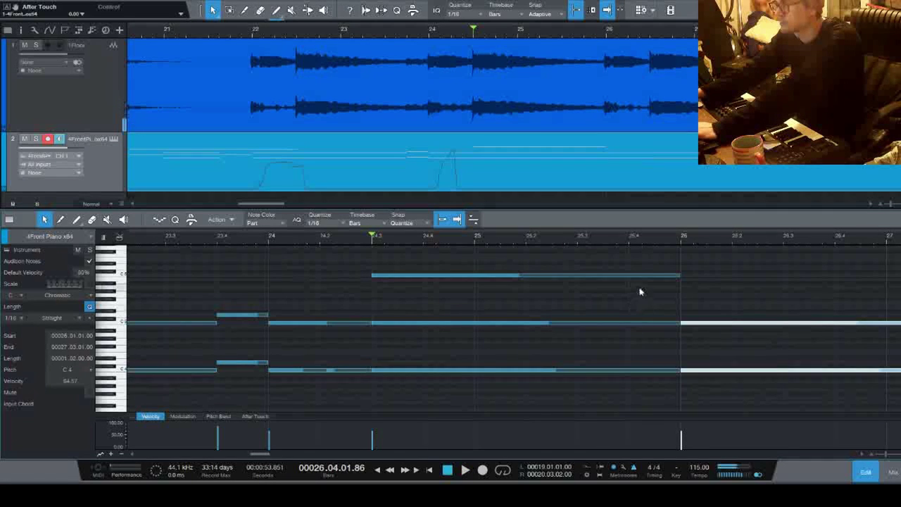
# - Duplicate the long C4, C5 and C6 chord from 24.3 to 26.3, and listen through to bar 28
pyautogui.click(623, 376)
pyautogui.moveTo(623, 372); pyautogui.dragTo(619, 392)
pyautogui.press('d')
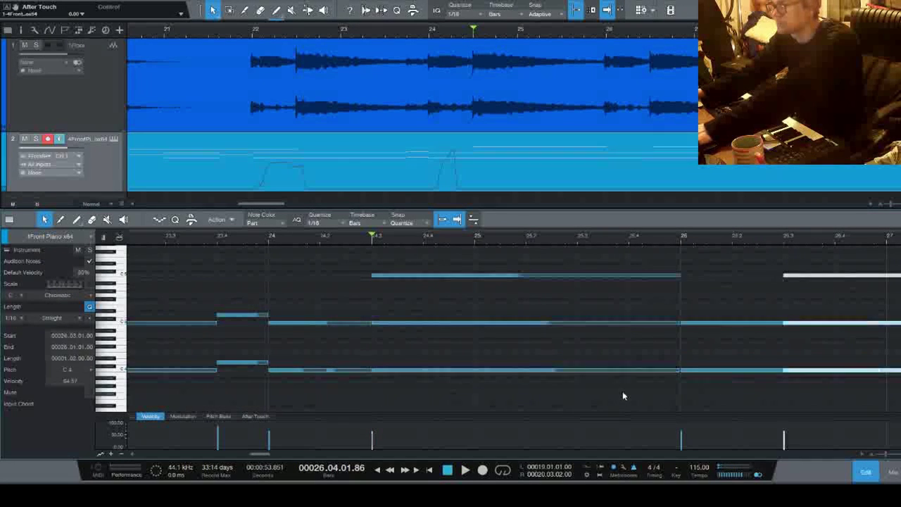
pyautogui.hscroll(1, 715, 317)
pyautogui.hscroll(3, 707, 333)
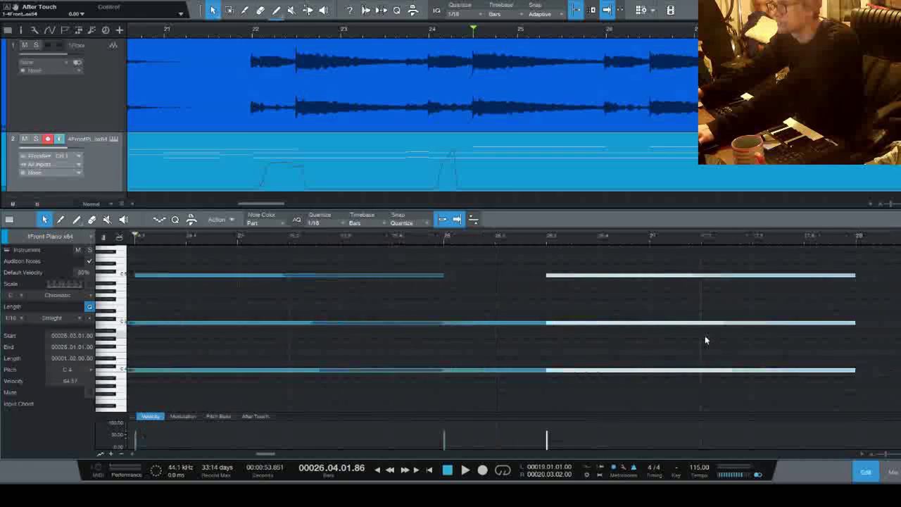
pyautogui.press('space')
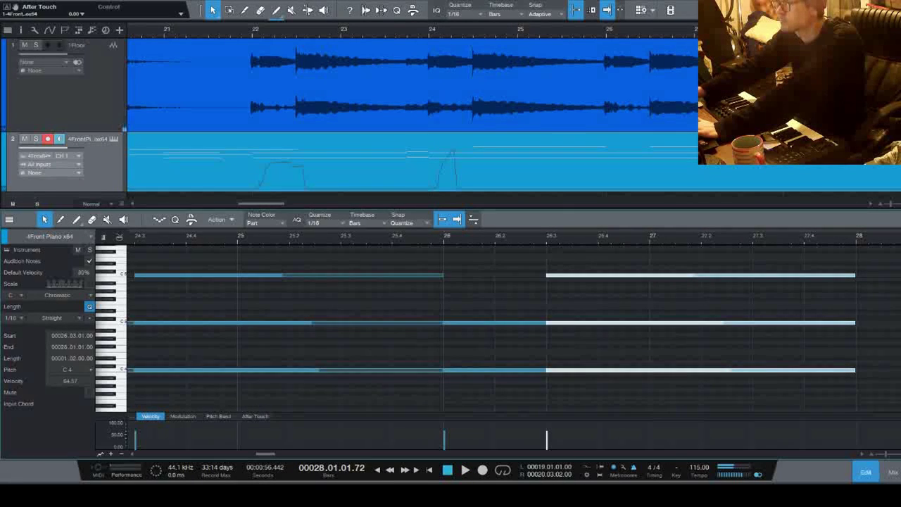
# - Duplicate the notes that begin at 26 and 26.3 so the copies start at bar 28, and play from 27.4
pyautogui.press('KP_Subtract')
pyautogui.moveTo(504, 300); pyautogui.dragTo(587, 401)
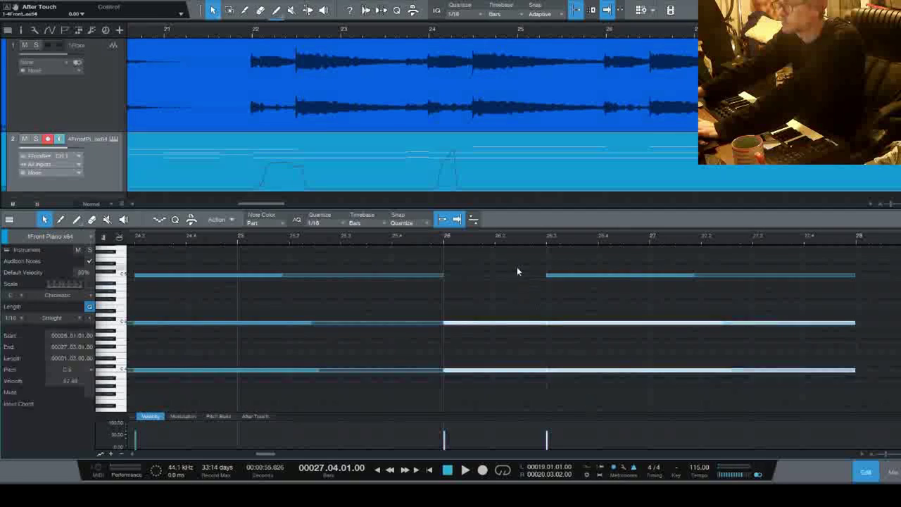
pyautogui.moveTo(516, 267); pyautogui.dragTo(627, 389)
pyautogui.press('d')
pyautogui.press('space')
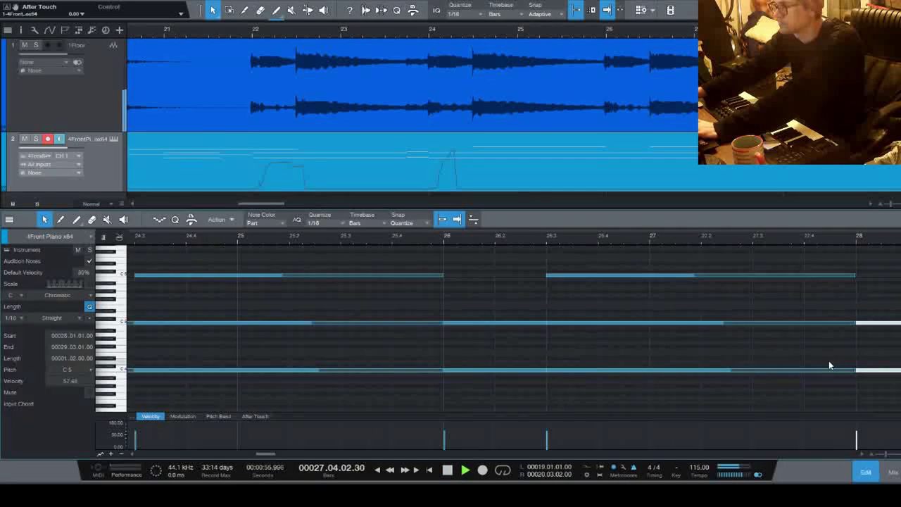
pyautogui.press('space')
pyautogui.hscroll(3, 747, 330)
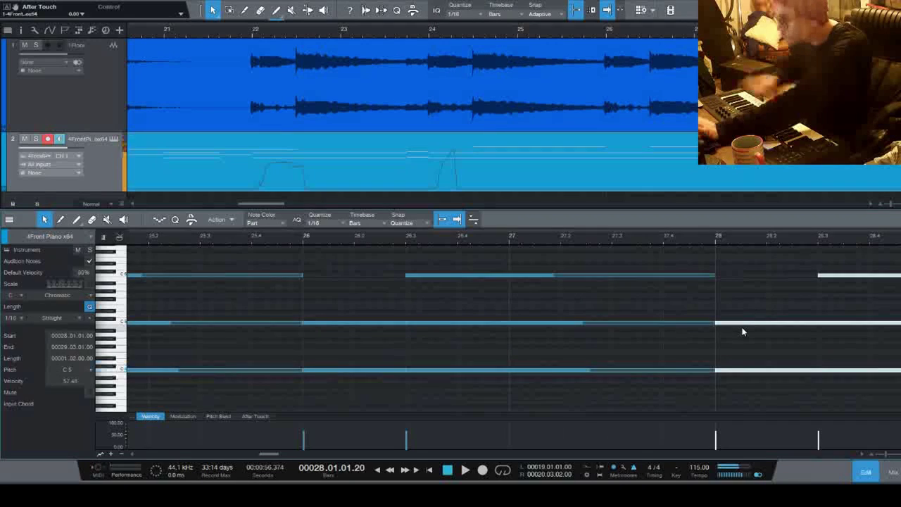
# - Delete the long C4 and C5 notes that start at bar 28
pyautogui.click(772, 320)
pyautogui.moveTo(765, 303); pyautogui.dragTo(774, 398)
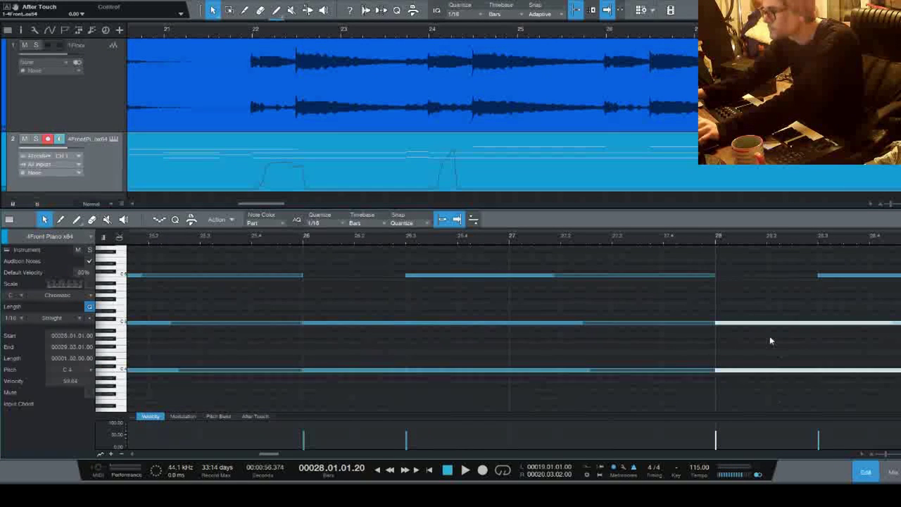
pyautogui.hscroll(1, 724, 373)
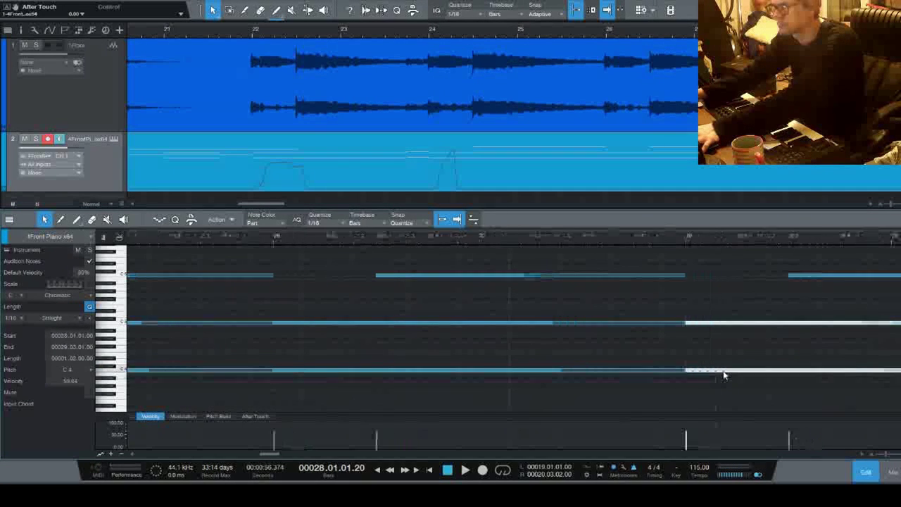
pyautogui.click(795, 328)
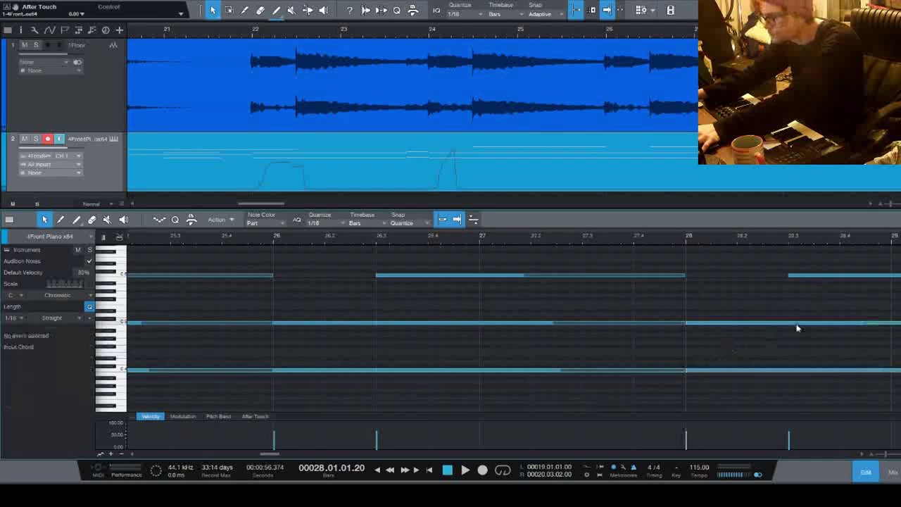
pyautogui.click(800, 323)
pyautogui.click(747, 323)
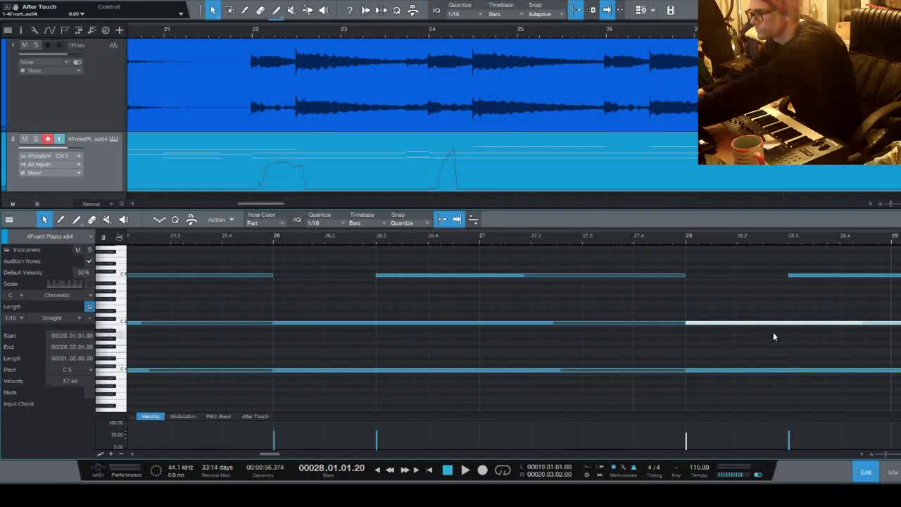
pyautogui.moveTo(771, 326); pyautogui.dragTo(789, 374)
pyautogui.press('Delete')
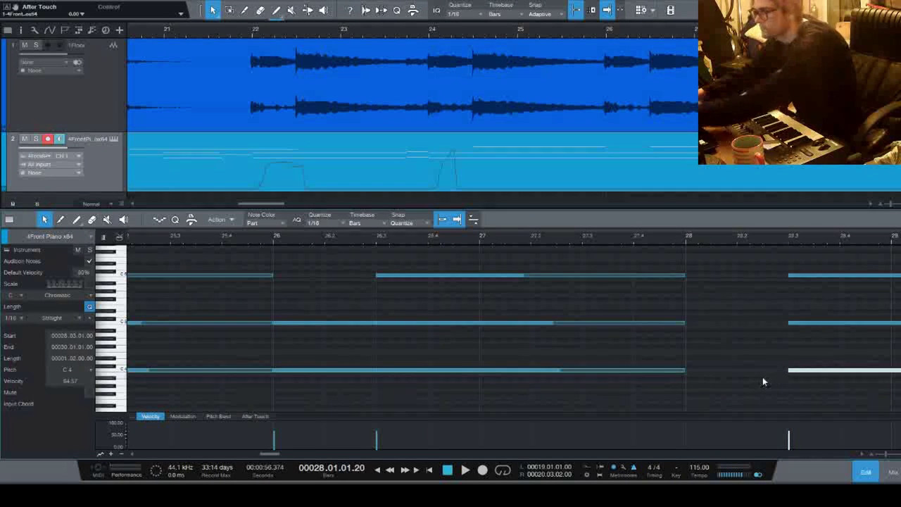
# - Draw half-bar D5 and D4 notes from 28 to 28.3, and check the playback up to bar 30
pyautogui.click(76, 220)
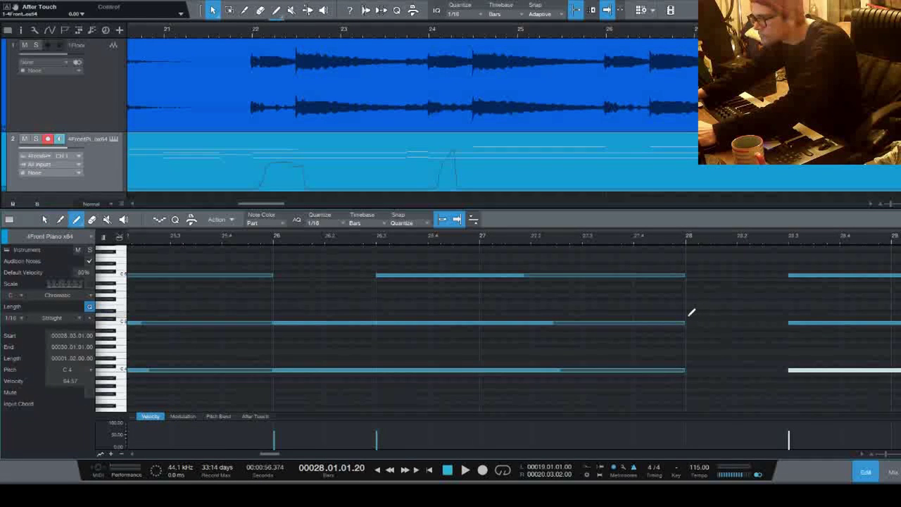
pyautogui.moveTo(688, 317)
pyautogui.mouseDown()
pyautogui.moveTo(786, 315)
pyautogui.moveTo(778, 325)
pyautogui.mouseUp()
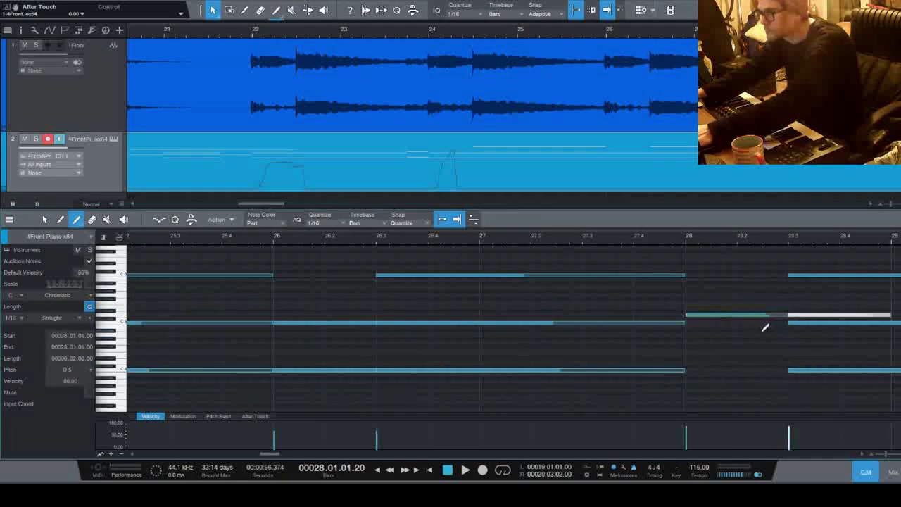
pyautogui.hotkey('shift', 'Down')
pyautogui.press('1')
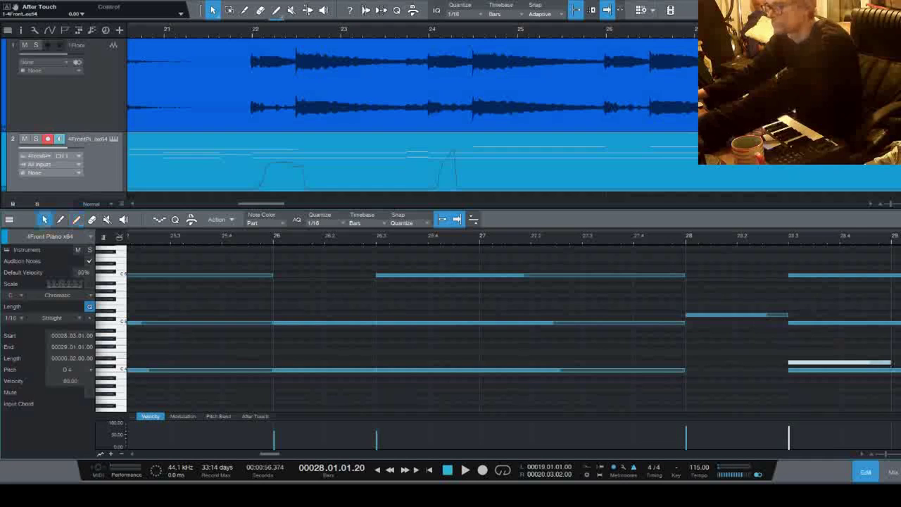
pyautogui.moveTo(768, 366); pyautogui.dragTo(762, 360)
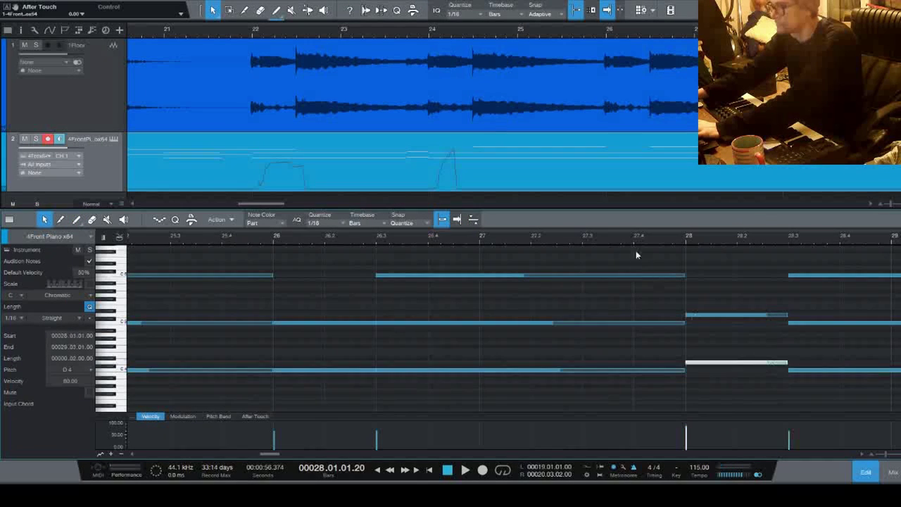
pyautogui.click(621, 238)
pyautogui.press('space')
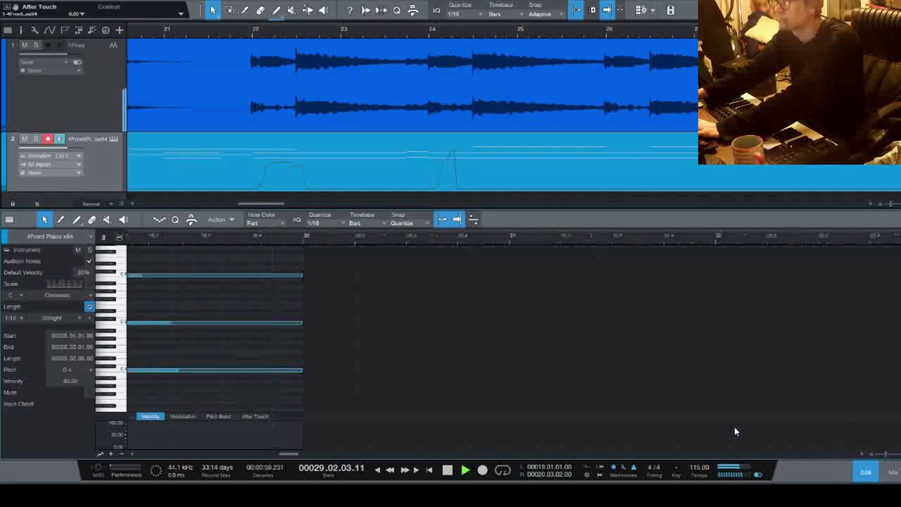
pyautogui.press('space')
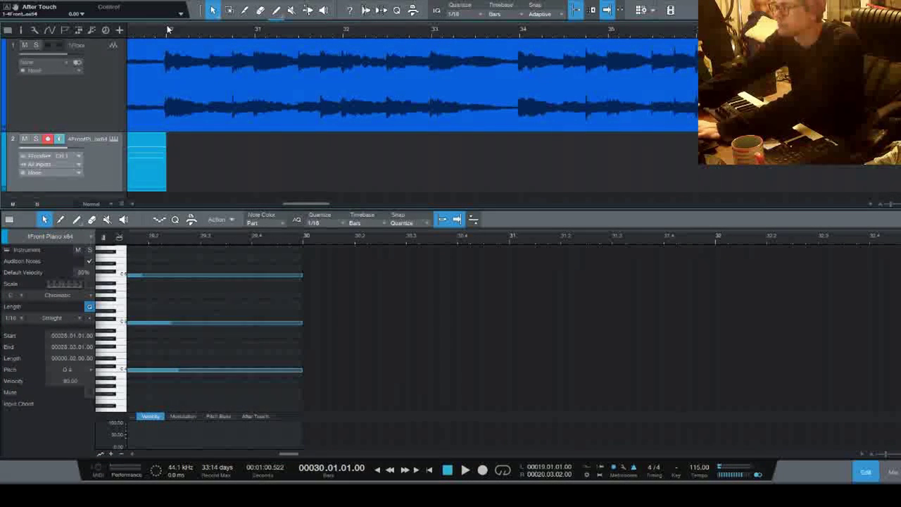
# - Listen to the original audio from bar 30 to bar 32, and replay its opening
pyautogui.press('space')
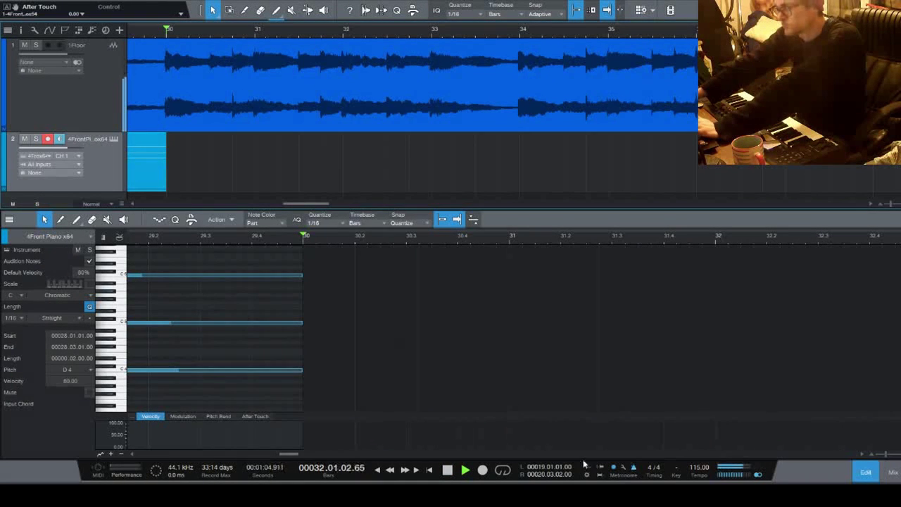
pyautogui.press('space')
pyautogui.press('space')
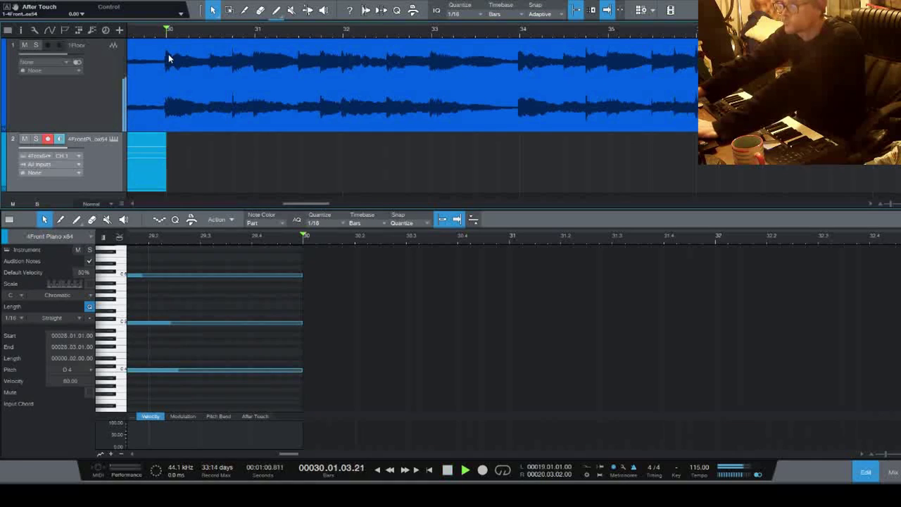
pyautogui.press('space')
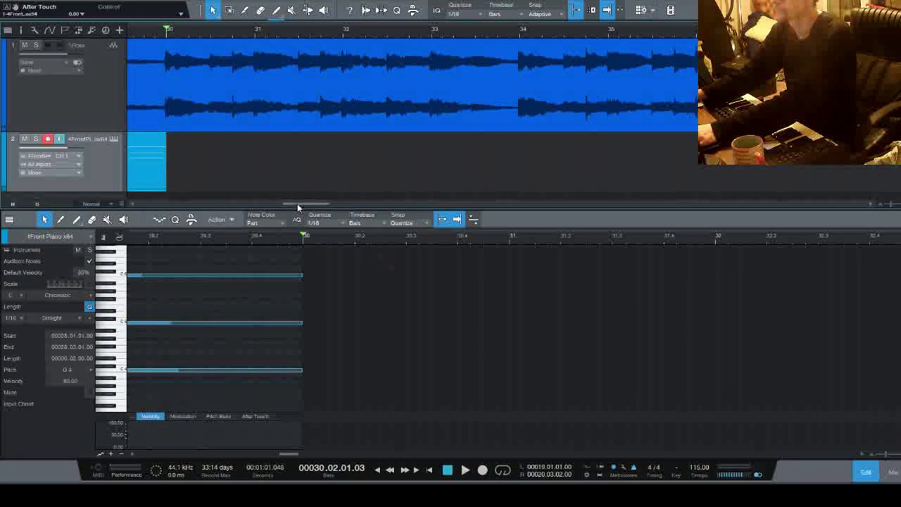
# - Compare the audio at bar 30 with the earlier piano part that starts at bar 6
pyautogui.moveTo(297, 203); pyautogui.dragTo(278, 202)
pyautogui.press('w')
pyautogui.press('w')
pyautogui.press('w')
pyautogui.moveTo(336, 159); pyautogui.dragTo(250, 207)
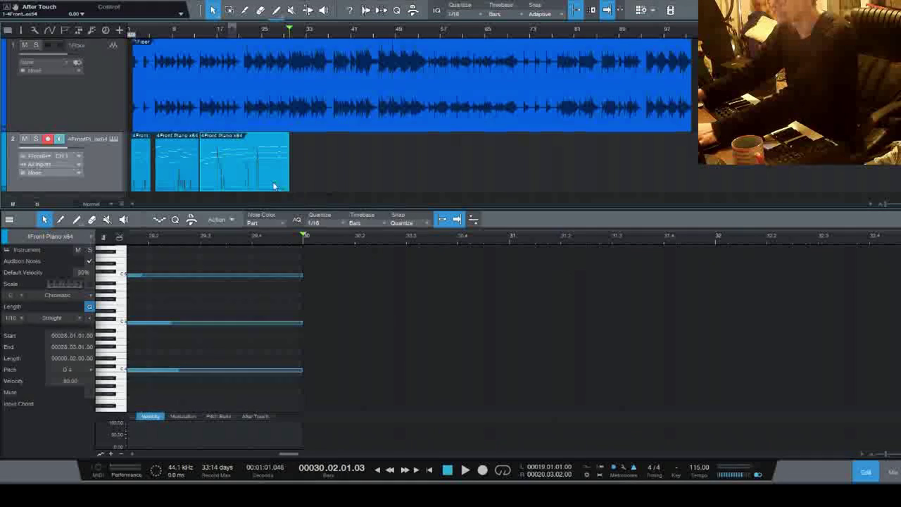
pyautogui.press('space')
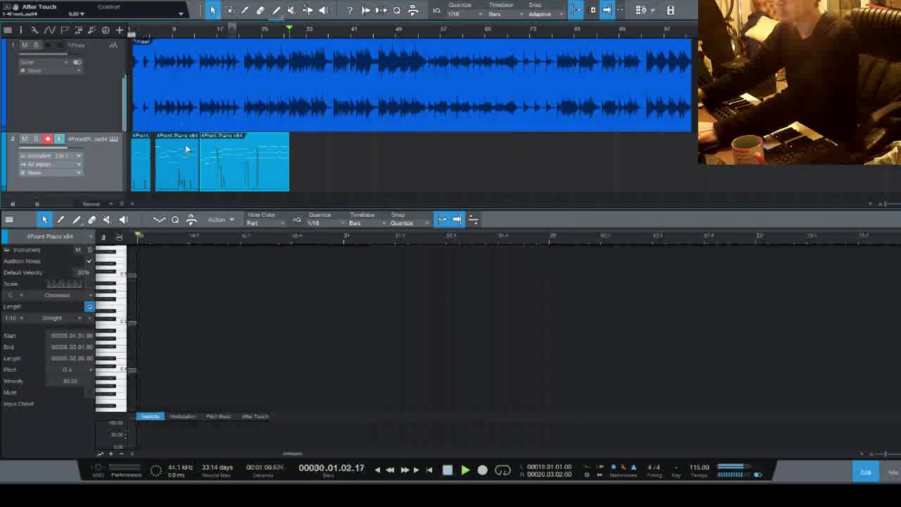
pyautogui.click(155, 33)
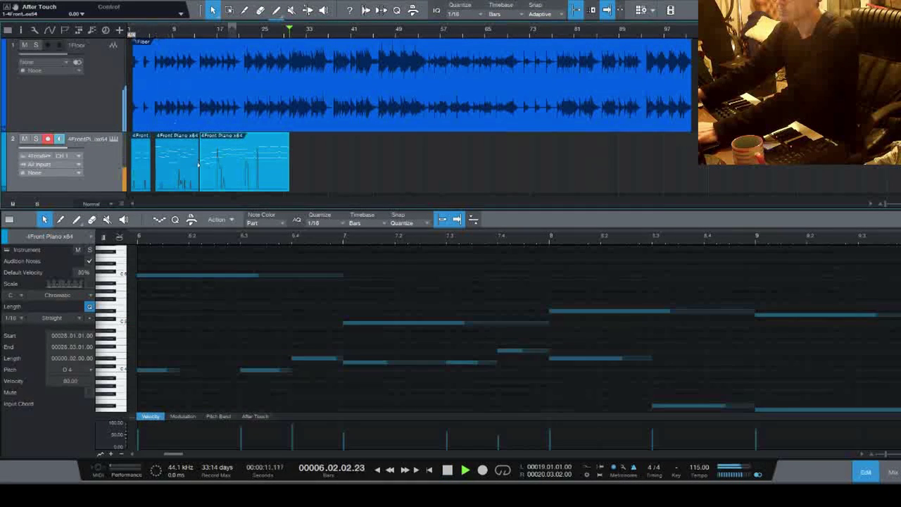
pyautogui.press('space')
# - Copy the piano part that starts at bar 6 and paste it at bar 30
pyautogui.click(179, 171)
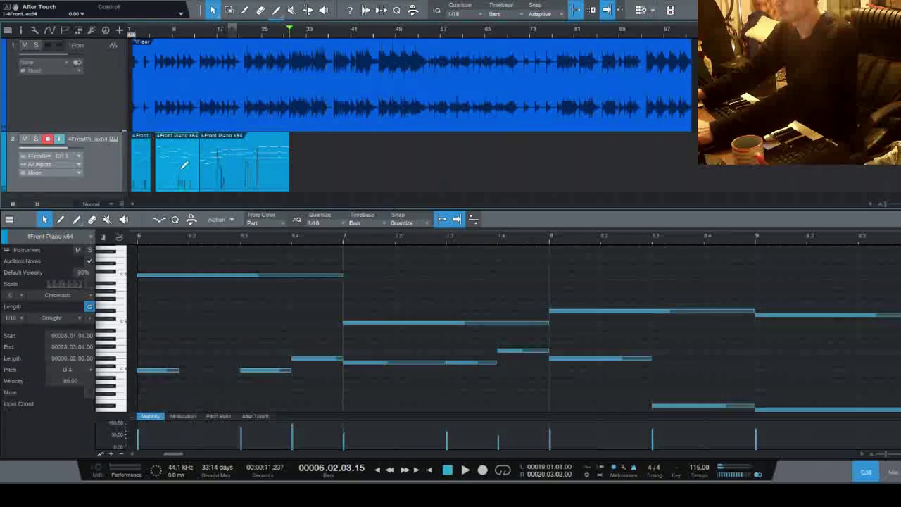
pyautogui.click(290, 33)
pyautogui.hotkey('ctrl', 'v')
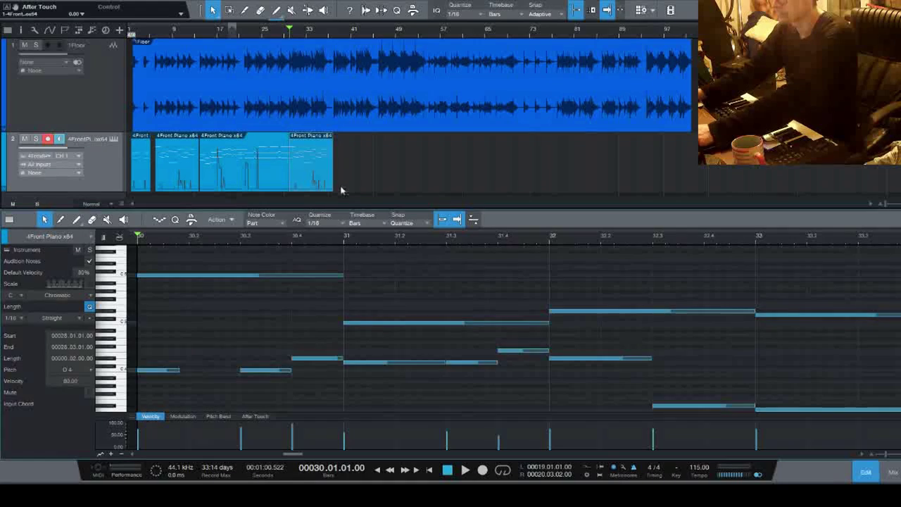
# - Play the opening of the pasted piano part at bar 30 against the audio
pyautogui.press('e')
pyautogui.scroll(2, 327, 37)
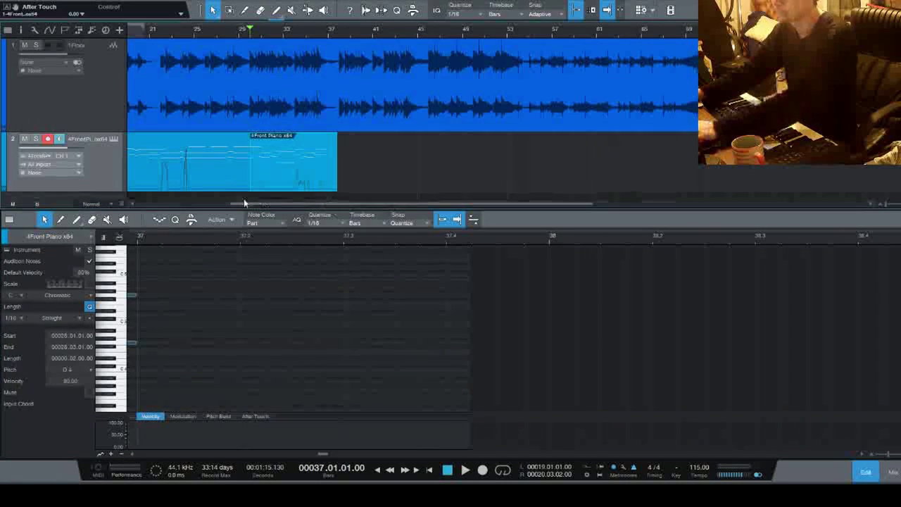
pyautogui.press('space')
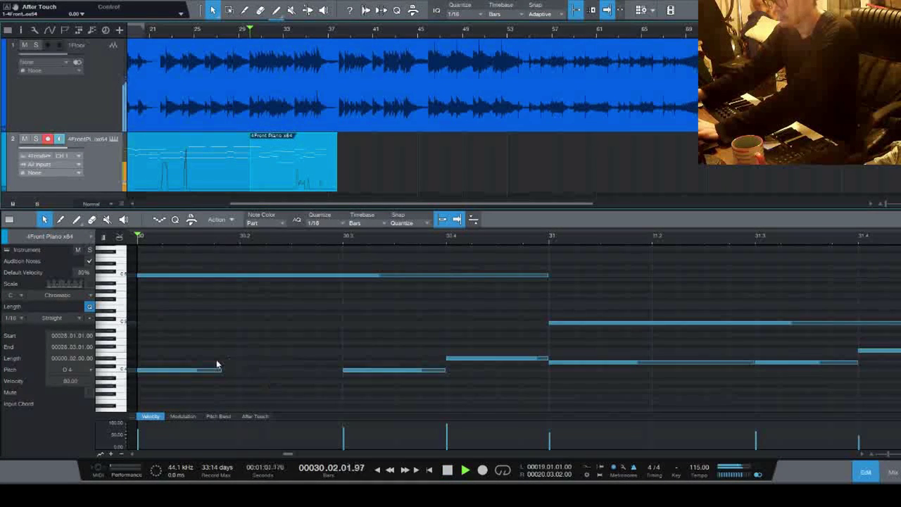
pyautogui.press('space')
pyautogui.scroll(-1, 209, 366)
pyautogui.scroll(1, 209, 367)
pyautogui.scroll(-2, 202, 353)
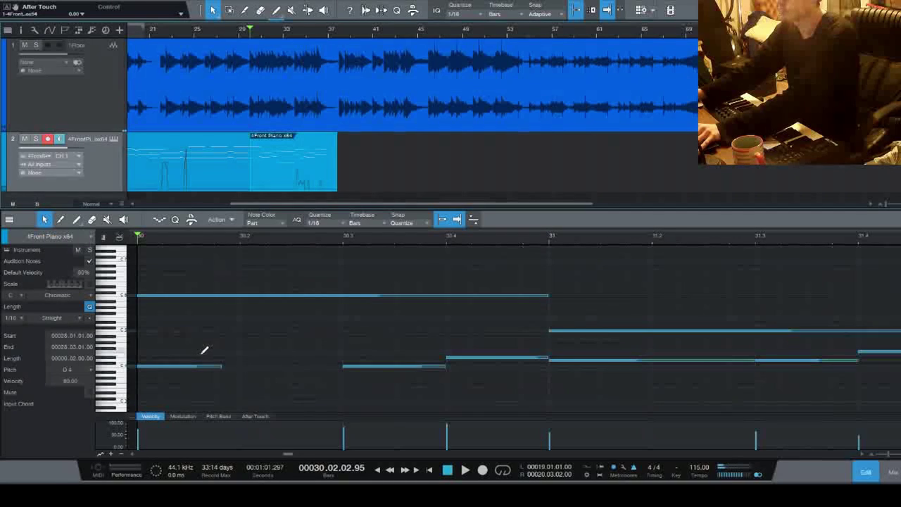
# - Transpose the lower-voice notes in bars 30 to 33 down one octave, and play the passage
pyautogui.moveTo(171, 307); pyautogui.dragTo(535, 389)
pyautogui.press('w')
pyautogui.press('w')
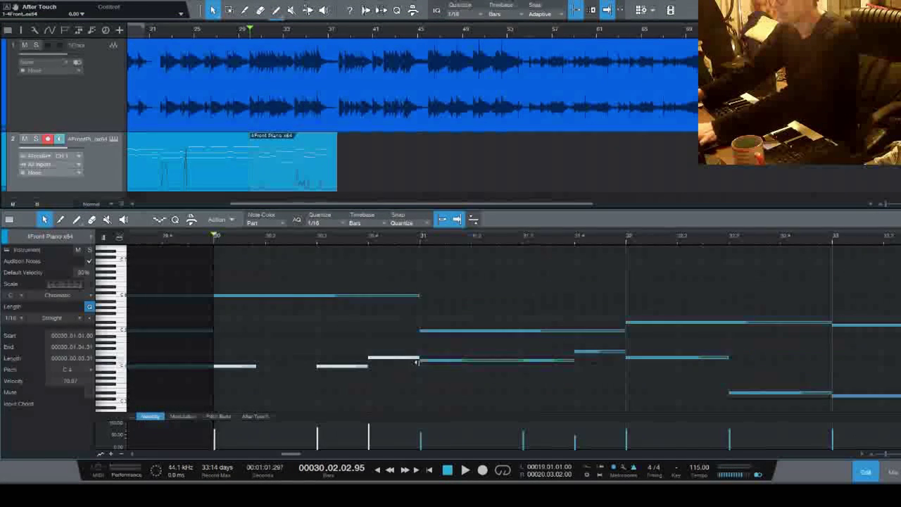
pyautogui.press('space')
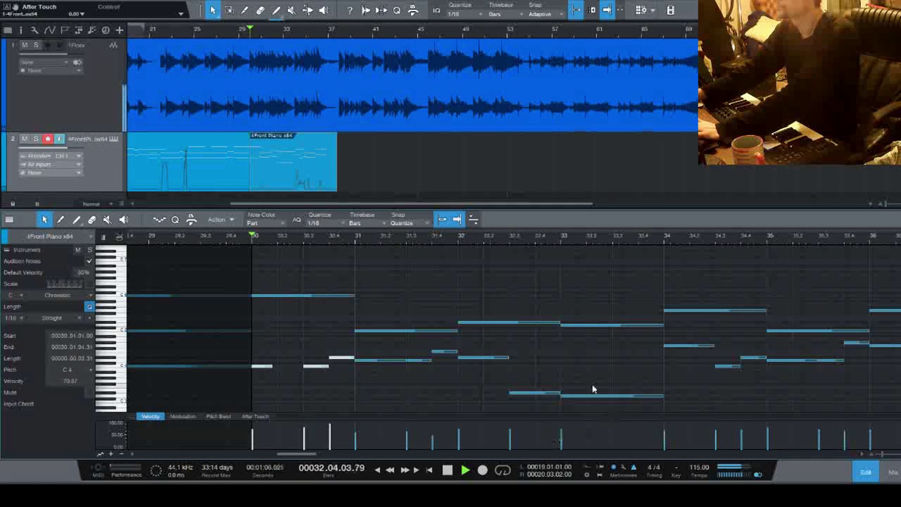
pyautogui.press('space')
pyautogui.click(464, 390)
pyautogui.moveTo(621, 424); pyautogui.dragTo(620, 424)
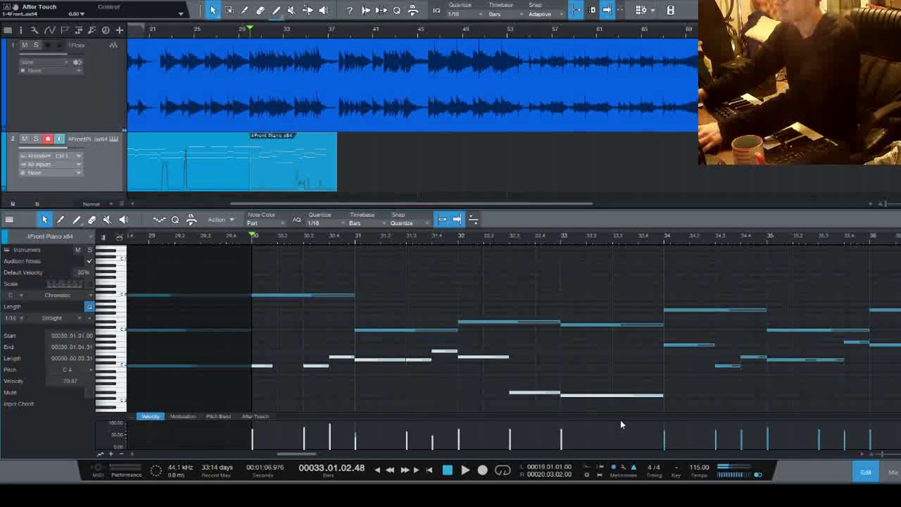
pyautogui.hotkey('shift', 'Down')
pyautogui.press('space')
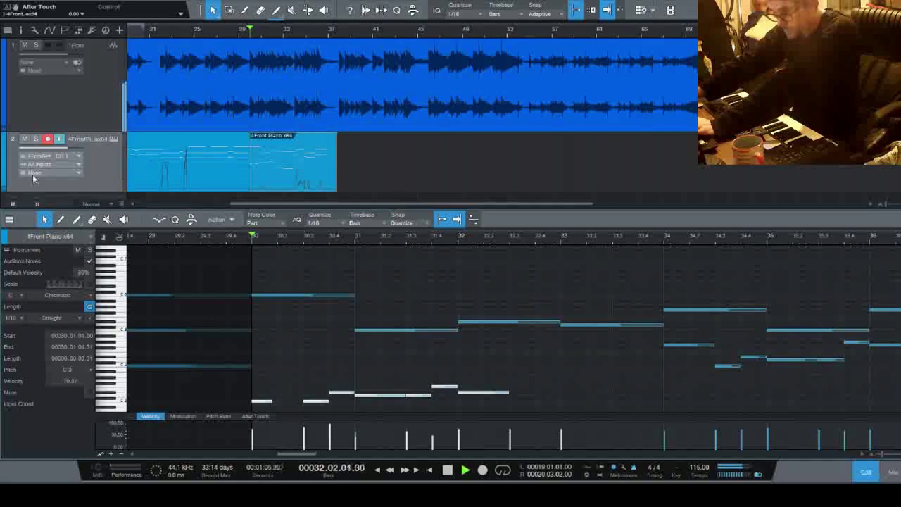
# - Solo the piano with the 1Floor track muted, lengthen the first C3 note to end at 30.3, and listen through to bar 35
pyautogui.click(36, 139)
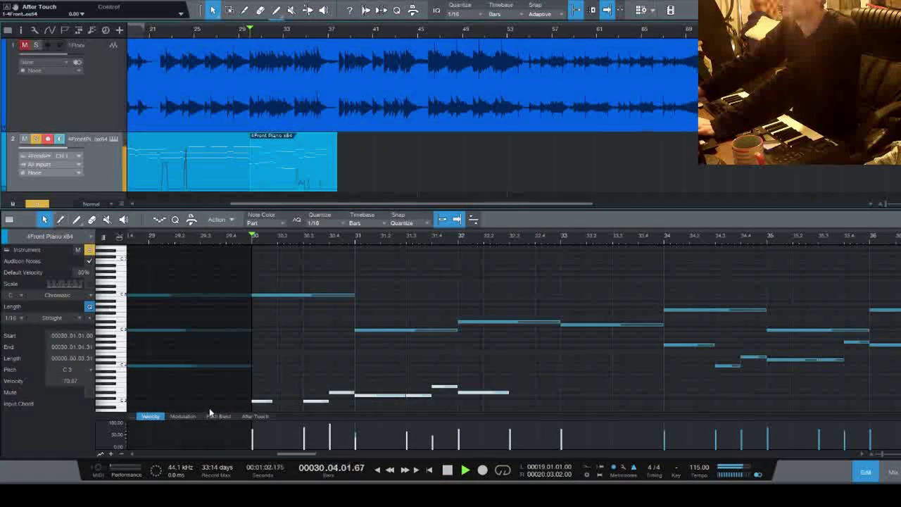
pyautogui.press('space')
pyautogui.click(276, 404)
pyautogui.moveTo(272, 401); pyautogui.dragTo(304, 402)
pyautogui.press('space')
pyautogui.press('space')
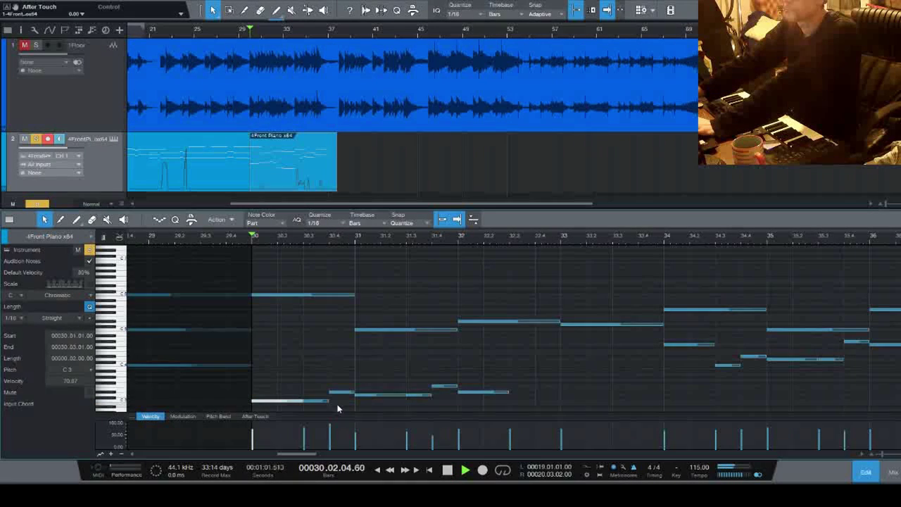
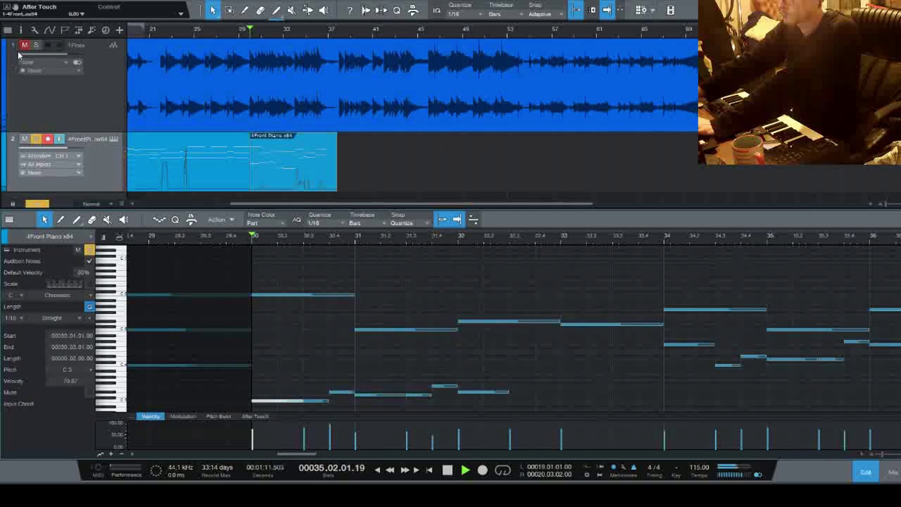
pyautogui.press('space')
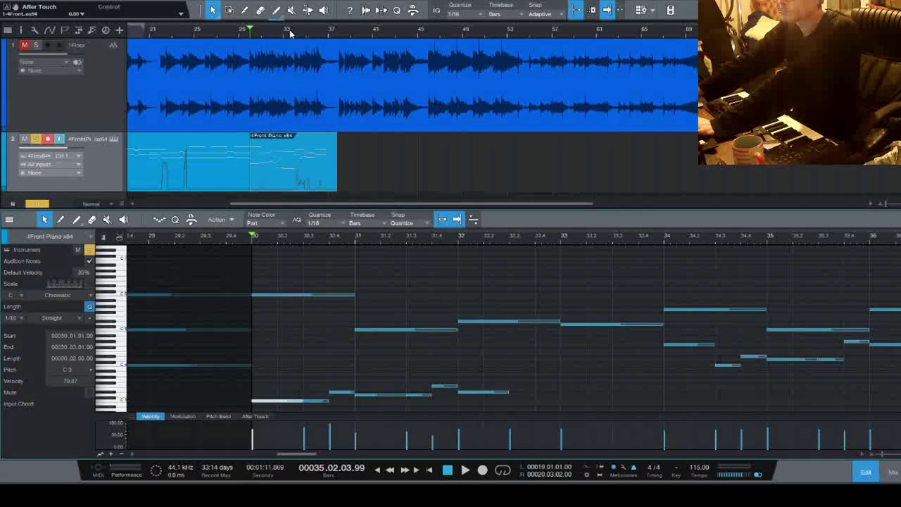
# - Unmute and solo the 1Floor audio track alongside the piano, and compare both from bar 30 to bar 35
pyautogui.press('space')
pyautogui.click(25, 45)
pyautogui.click(35, 45)
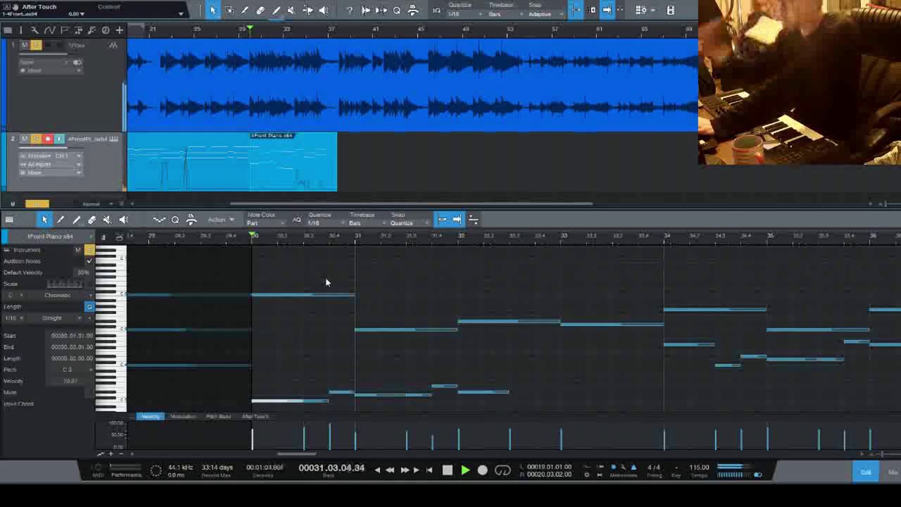
pyautogui.scroll(-2, 459, 354)
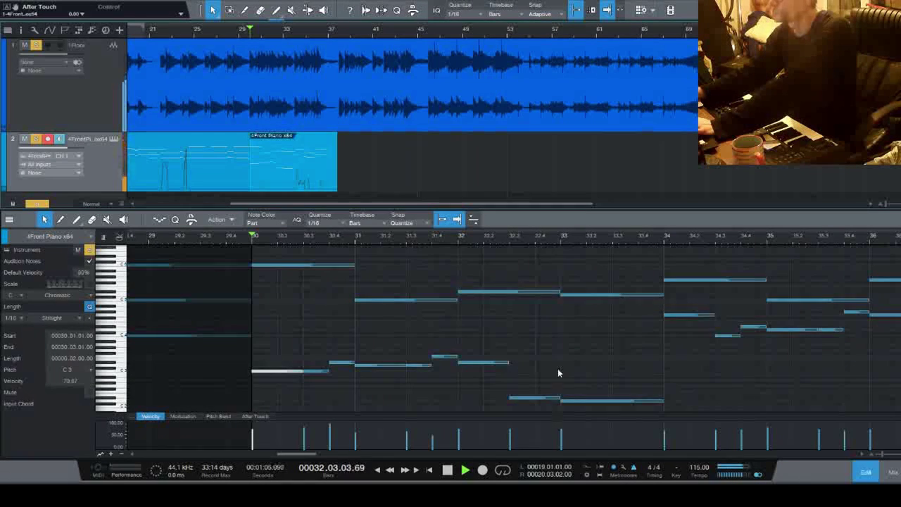
pyautogui.scroll(-2, 557, 372)
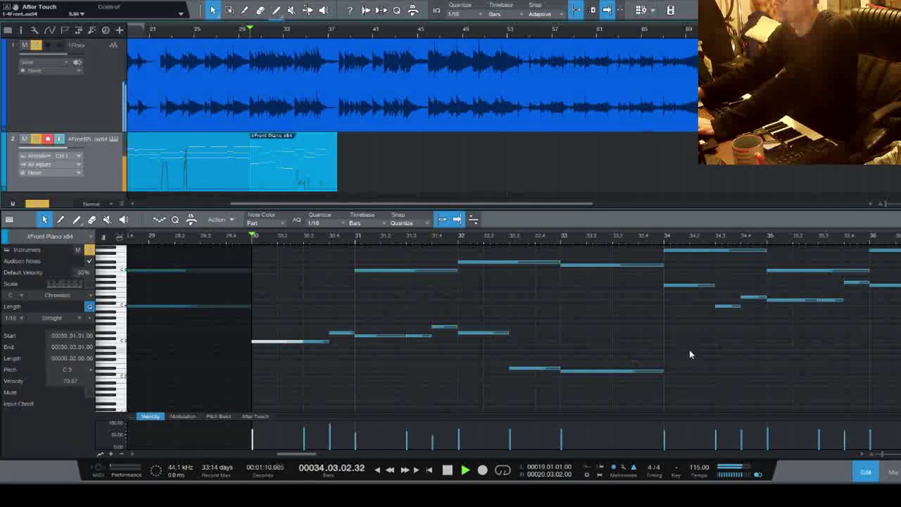
pyautogui.press('space')
# - Transpose the lower-voice notes in bars 34 to 36 down one octave, and play the passage
pyautogui.click(735, 316)
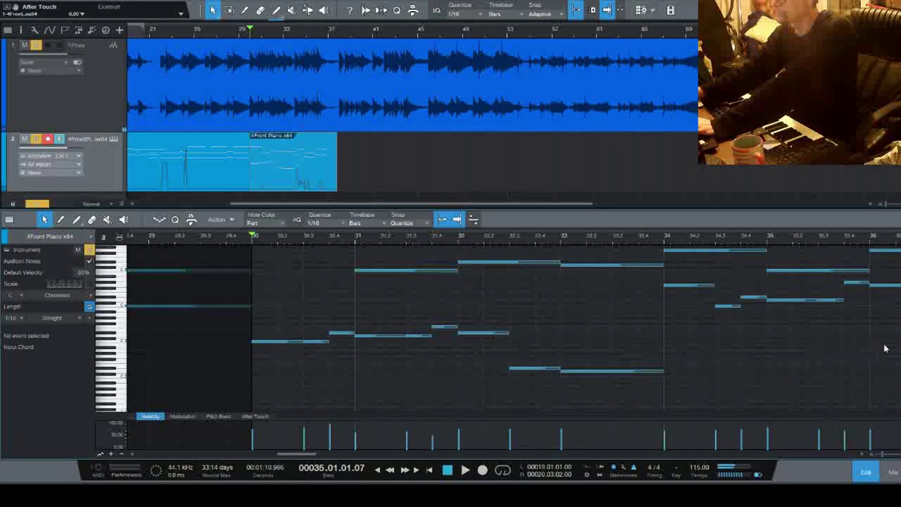
pyautogui.moveTo(669, 278); pyautogui.dragTo(878, 354)
pyautogui.hscroll(3, 784, 339)
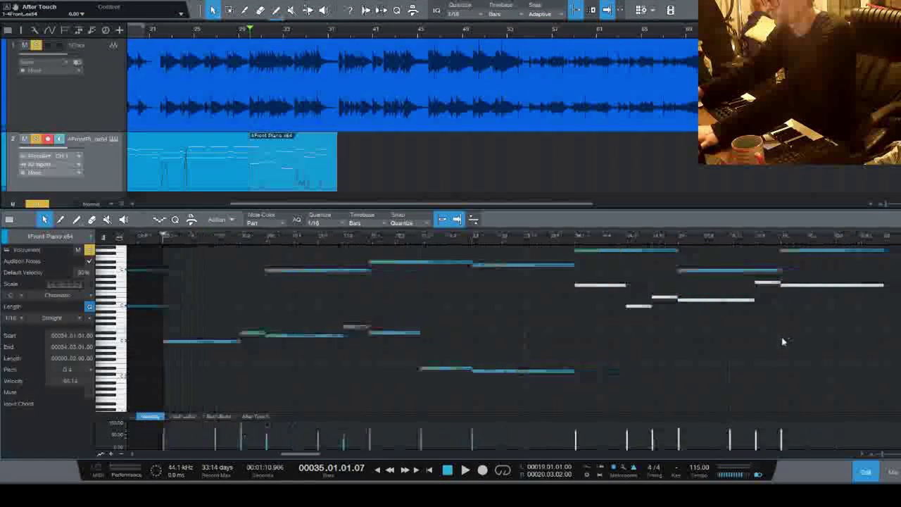
pyautogui.hotkey('shift', 'Down')
pyautogui.press('space')
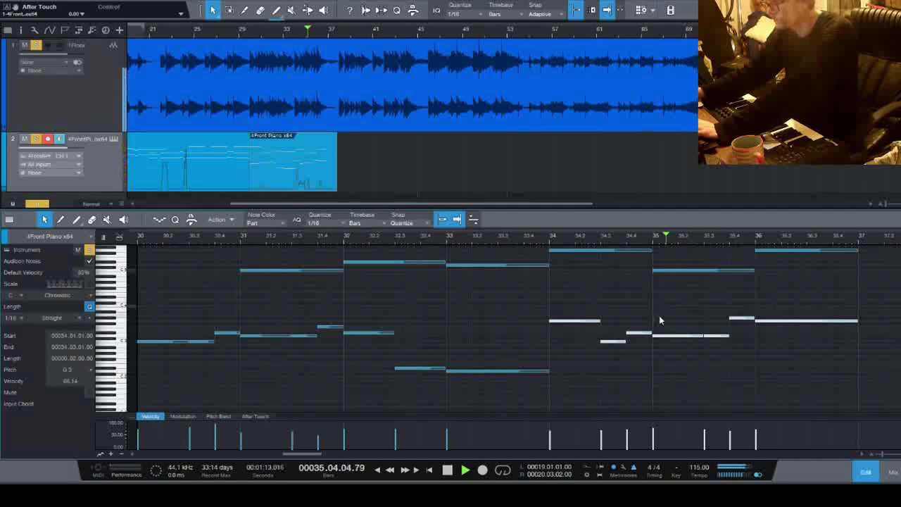
# - Replay bars 34 to 37 with the 1Floor track muted, and compare with both tracks unmuted and unsoloed
pyautogui.press('space')
pyautogui.moveTo(669, 232); pyautogui.dragTo(629, 235)
pyautogui.press('space')
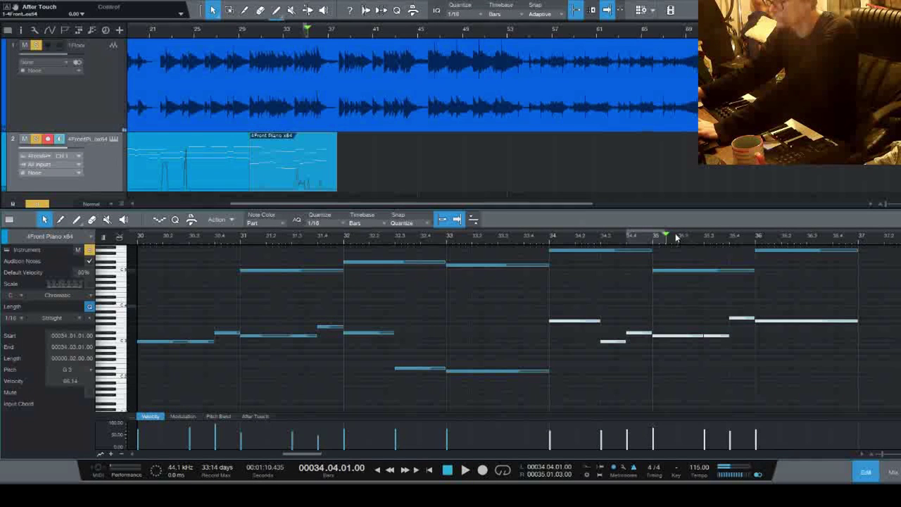
pyautogui.click(29, 45)
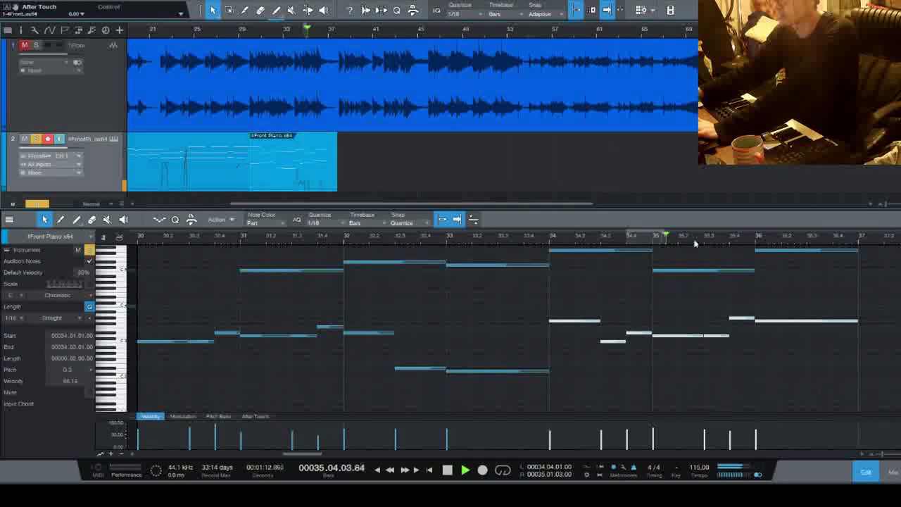
pyautogui.click(547, 243)
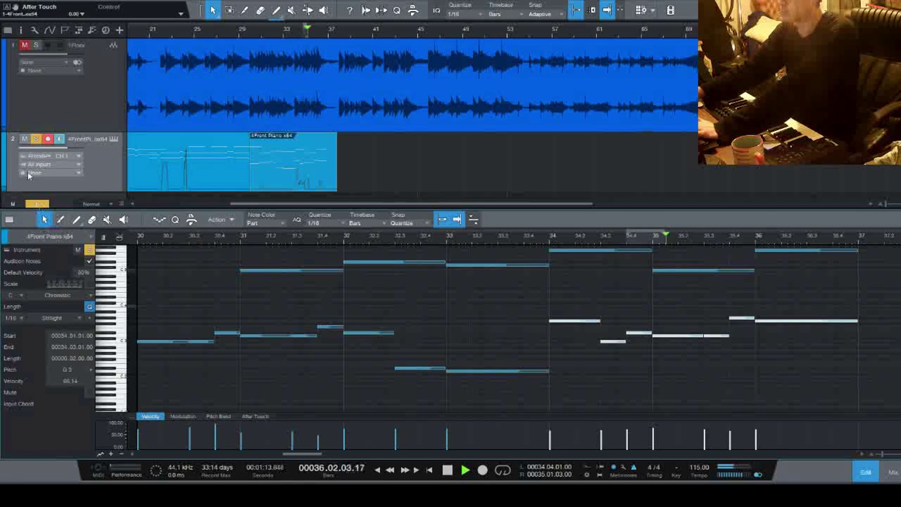
pyautogui.click(35, 140)
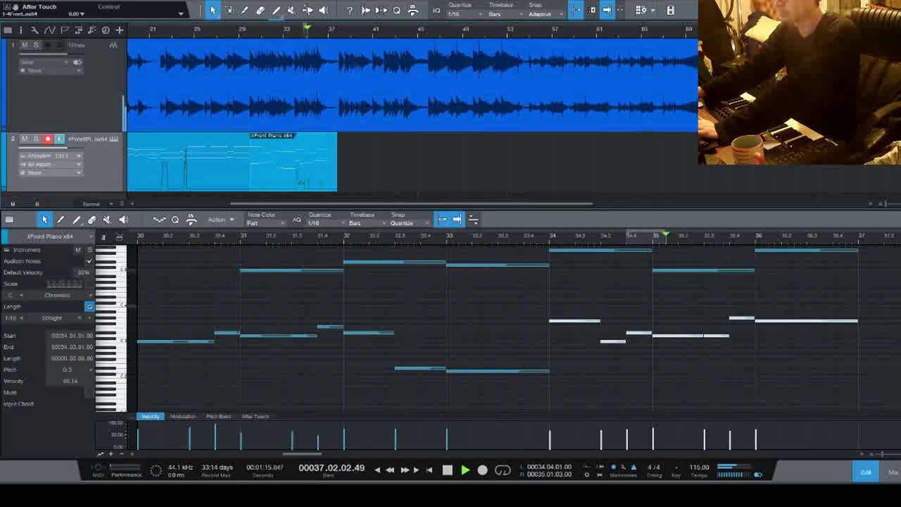
pyautogui.press('space')
# - Extend the piano part that starts at bar 30, lengthen its two bar 36 notes to end at bar 38, and play it
pyautogui.hscroll(2, 729, 337)
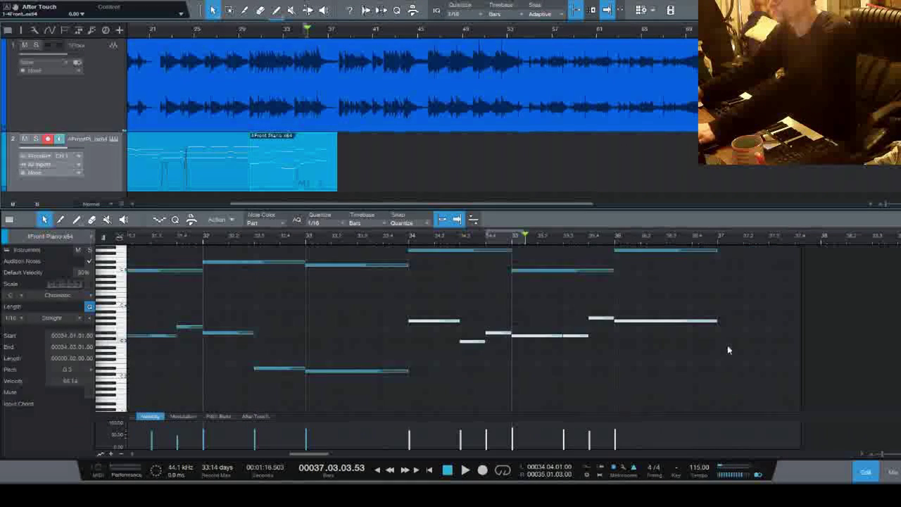
pyautogui.moveTo(335, 160); pyautogui.dragTo(741, 161)
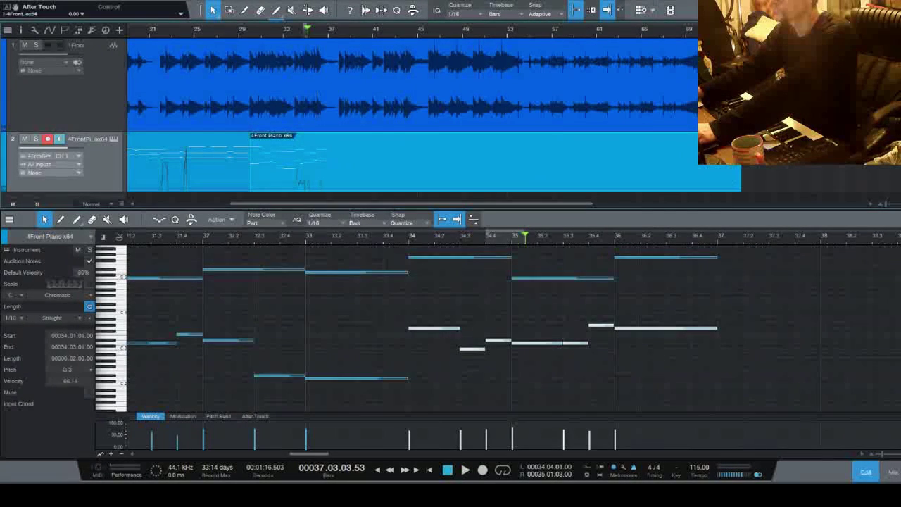
pyautogui.moveTo(701, 250); pyautogui.dragTo(744, 367)
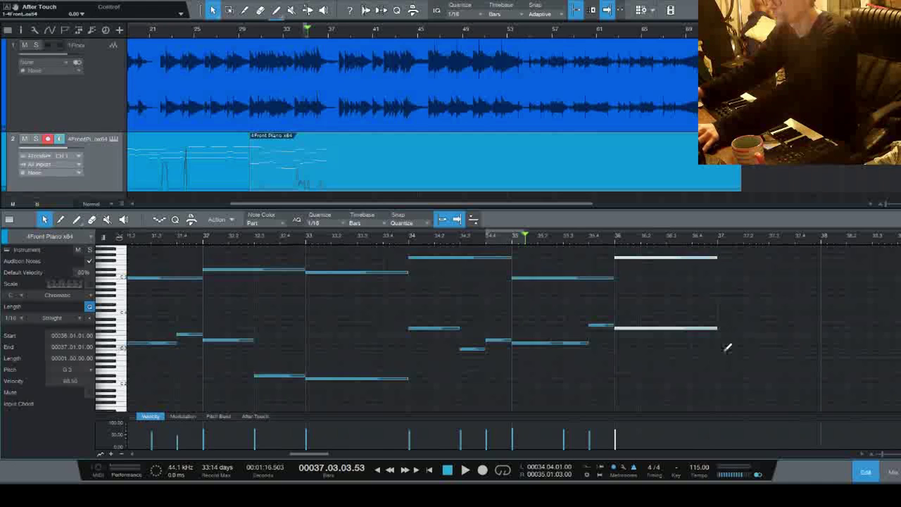
pyautogui.moveTo(716, 329); pyautogui.dragTo(818, 329)
pyautogui.press('space')
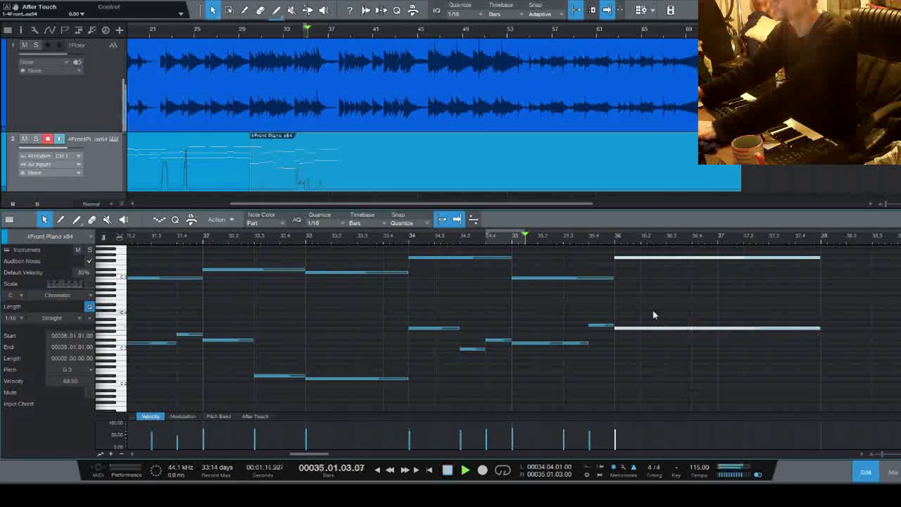
# - Listen to the audio from bar 38 and compare it with the passage at bar 14
pyautogui.moveTo(525, 238); pyautogui.dragTo(823, 241)
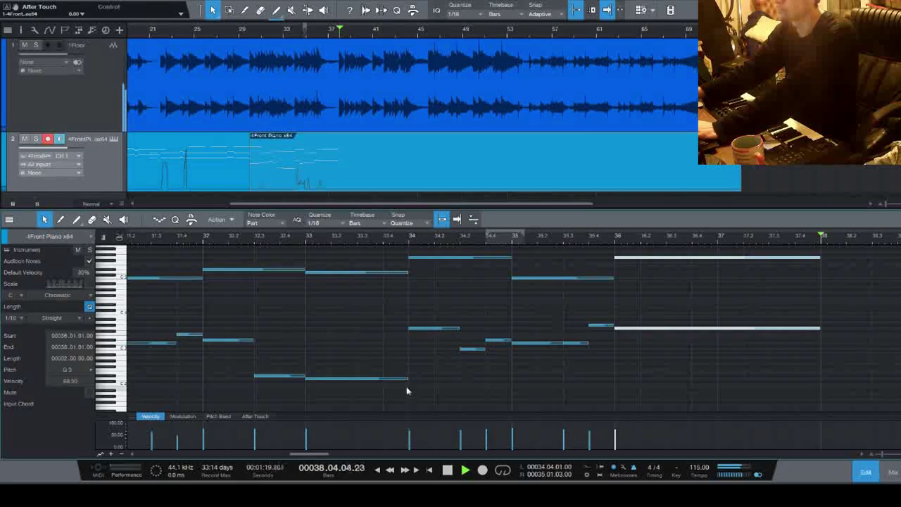
pyautogui.press('space')
pyautogui.press('w')
pyautogui.press('w')
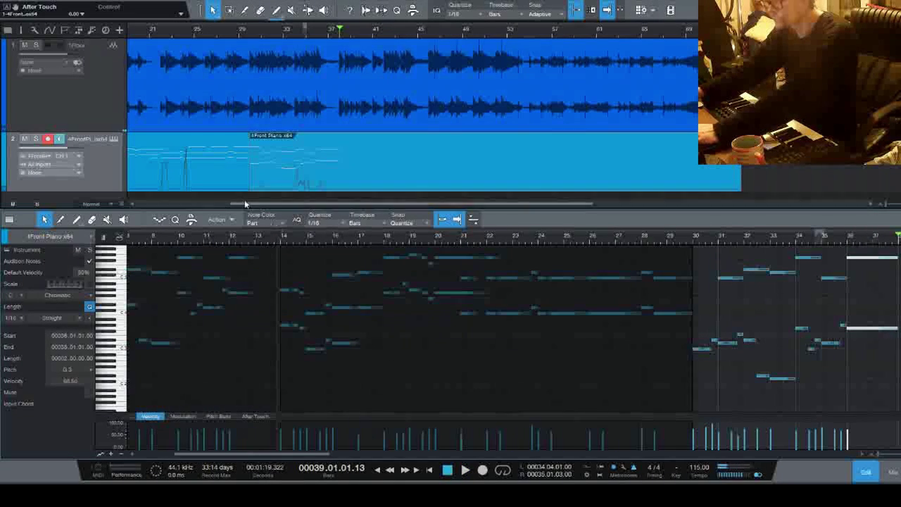
pyautogui.moveTo(291, 208); pyautogui.dragTo(210, 208)
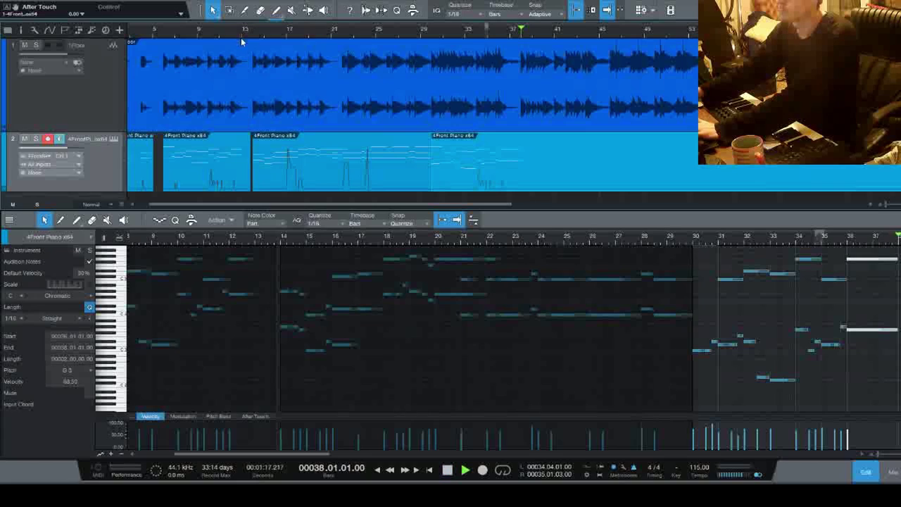
pyautogui.press('space')
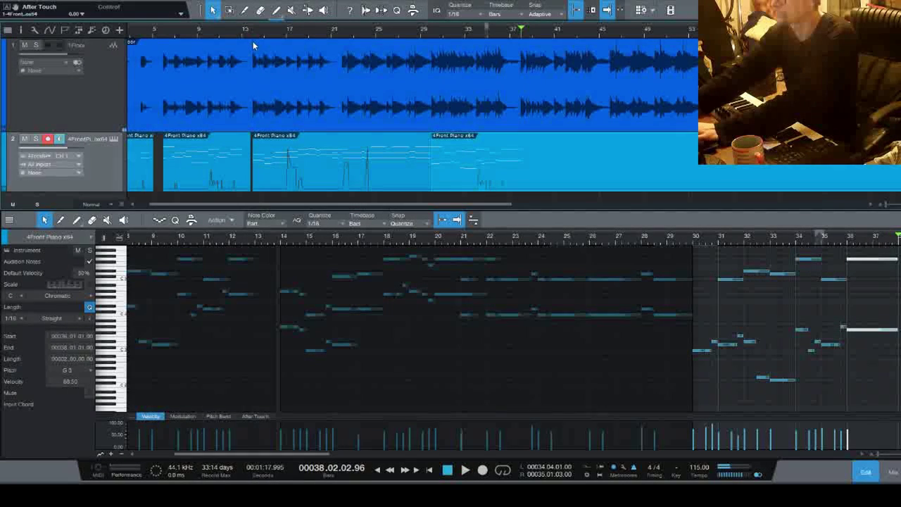
pyautogui.click(248, 34)
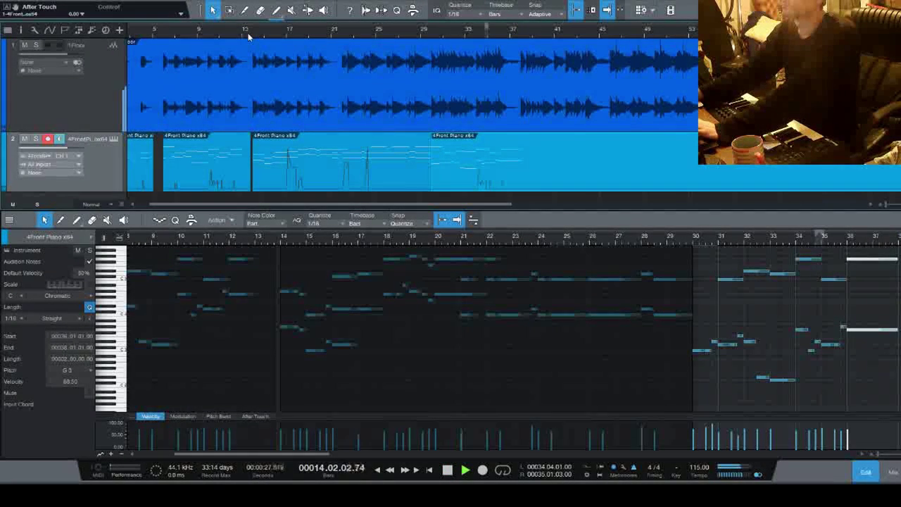
pyautogui.press('space')
# - Copy the piano part starting at bar 14, and trim the bar 30 part to end at bar 38
pyautogui.click(301, 171)
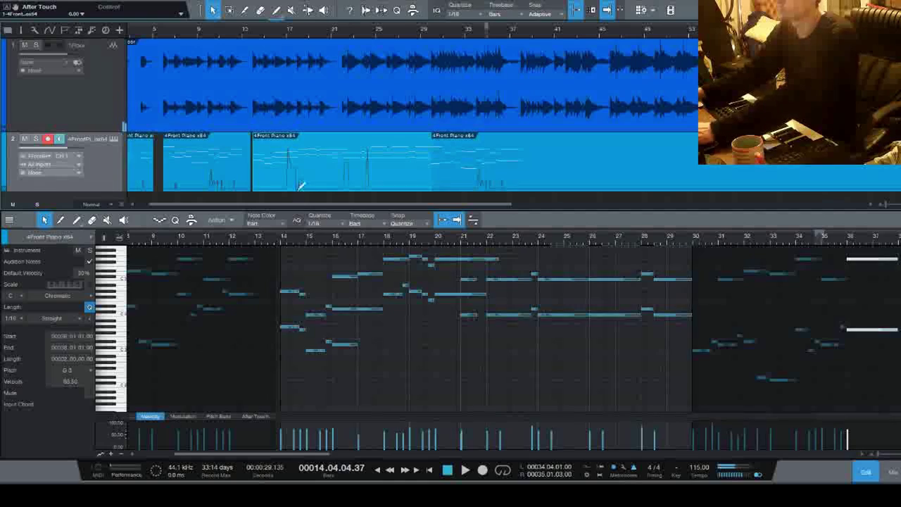
pyautogui.moveTo(410, 205); pyautogui.dragTo(578, 205)
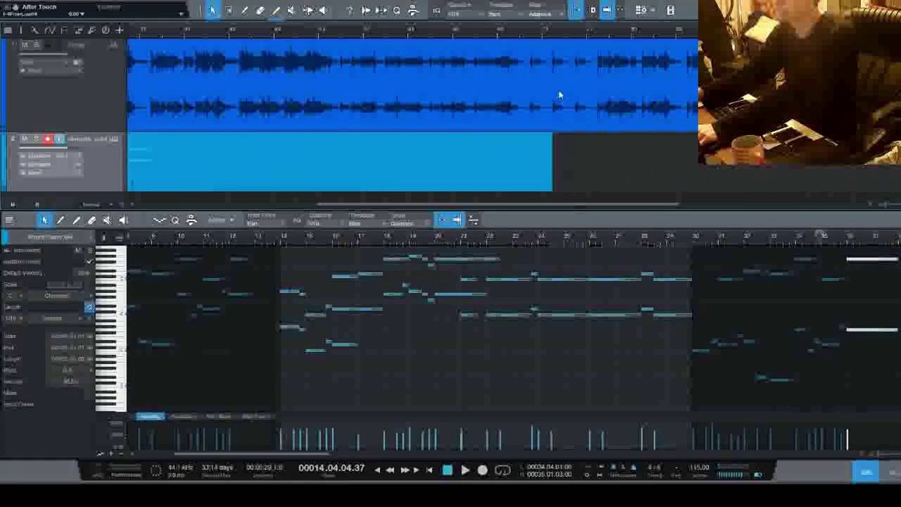
pyautogui.moveTo(446, 205); pyautogui.dragTo(374, 206)
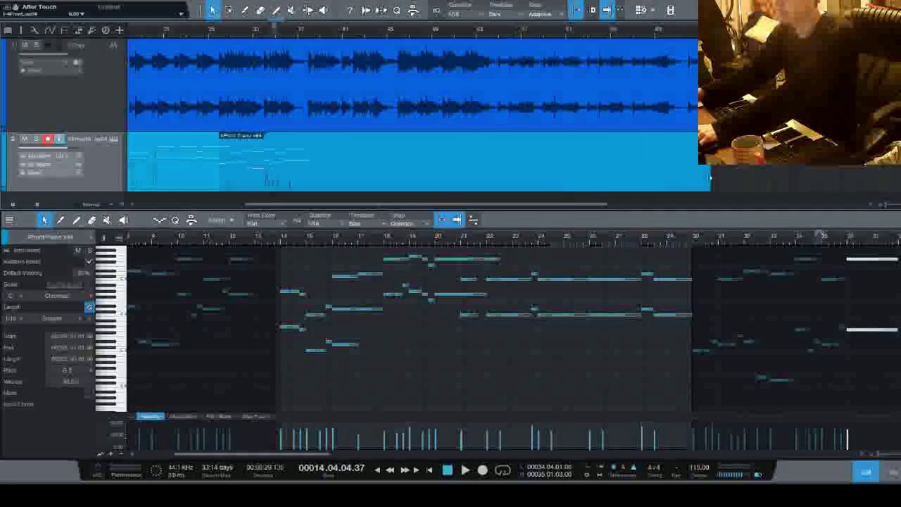
pyautogui.moveTo(709, 182); pyautogui.dragTo(317, 179)
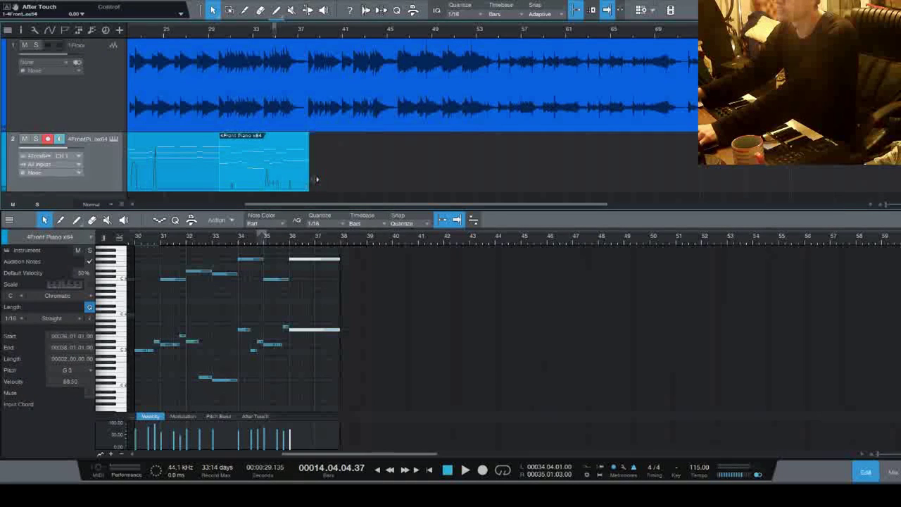
# - Paste the copied piano part at bar 38 and play its opening against the audio
pyautogui.click(307, 25)
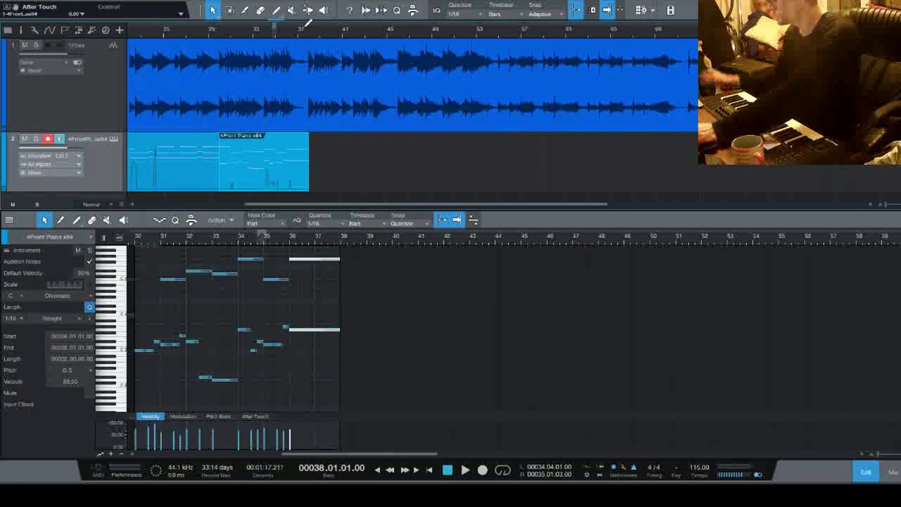
pyautogui.hotkey('ctrl', 'b')
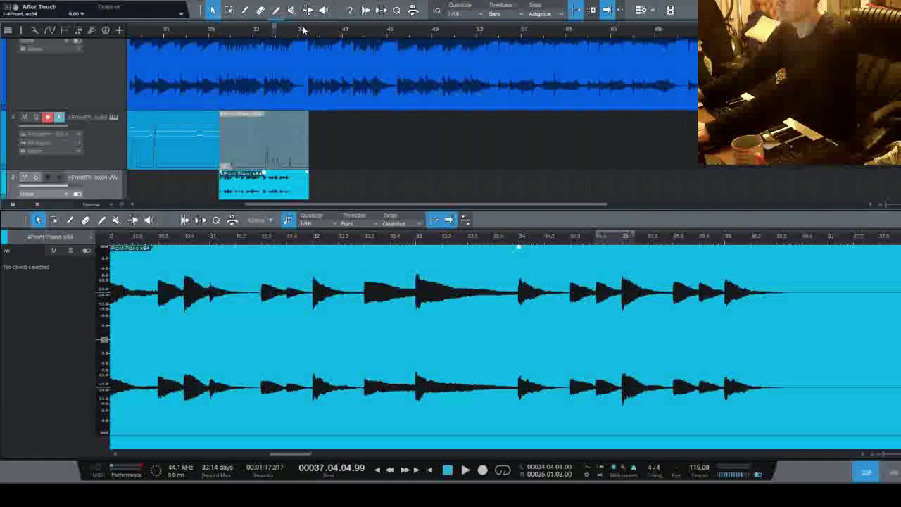
pyautogui.hotkey('ctrl', 'z')
pyautogui.hotkey('ctrl', 'z')
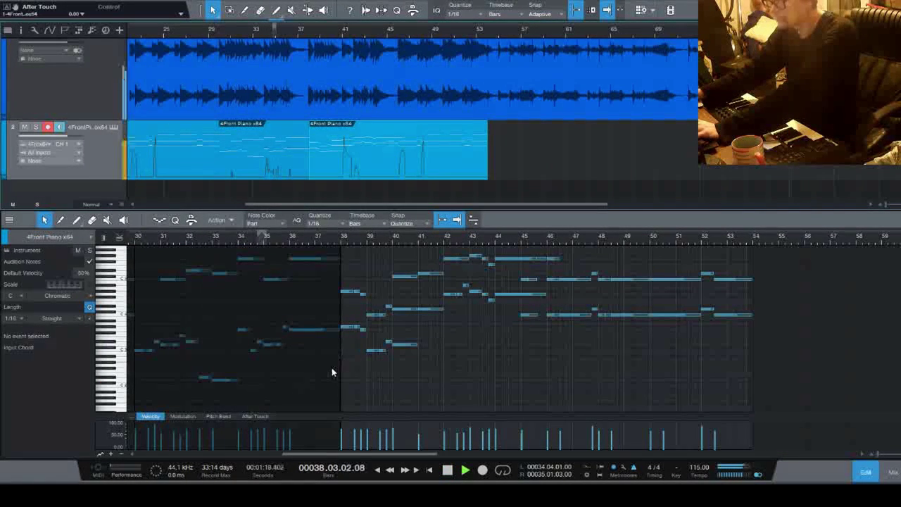
pyautogui.press('space')
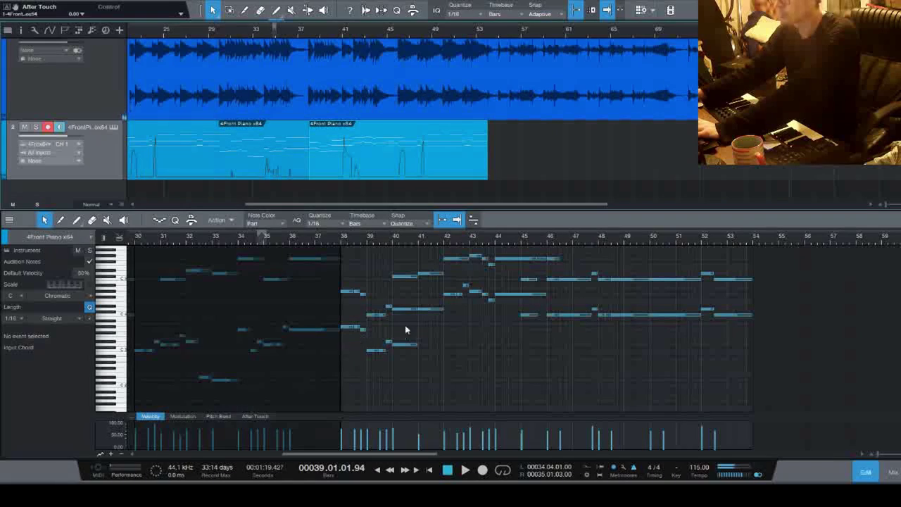
# - Transpose the lowest-voice notes in bars 38 to 40 of the pasted part down one octave, and play them
pyautogui.press('e')
pyautogui.click(504, 228)
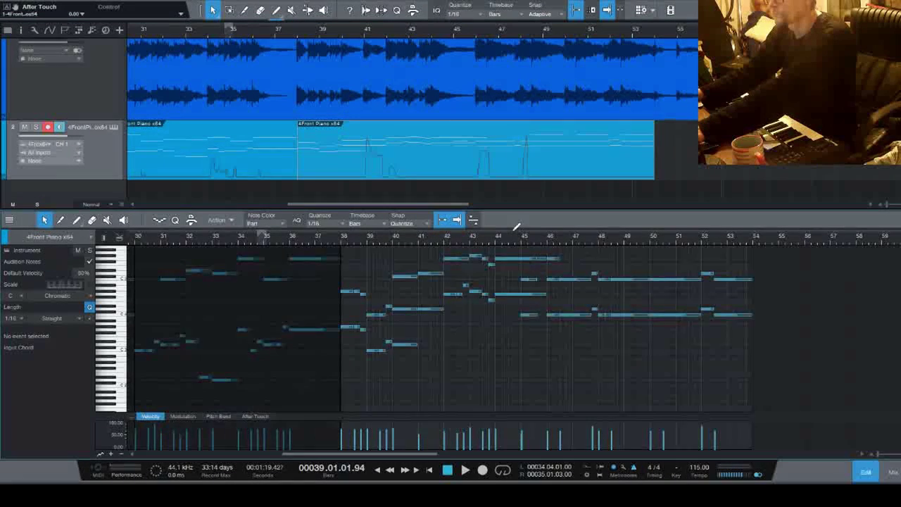
pyautogui.press('e')
pyautogui.press('e')
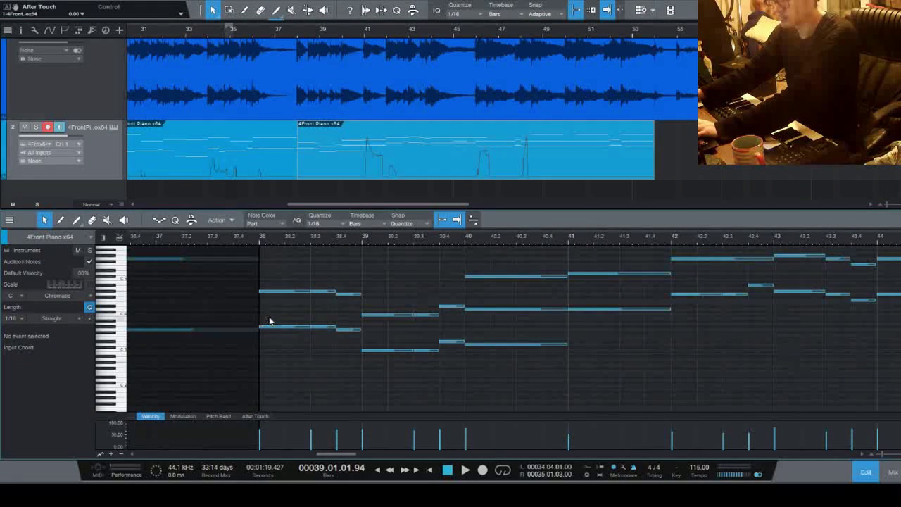
pyautogui.moveTo(565, 408); pyautogui.dragTo(591, 412)
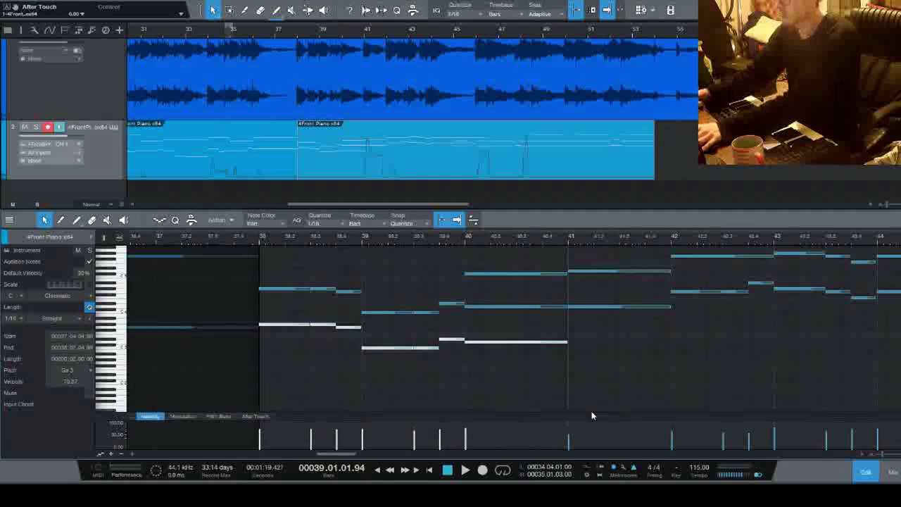
pyautogui.hotkey('shift', 'Down')
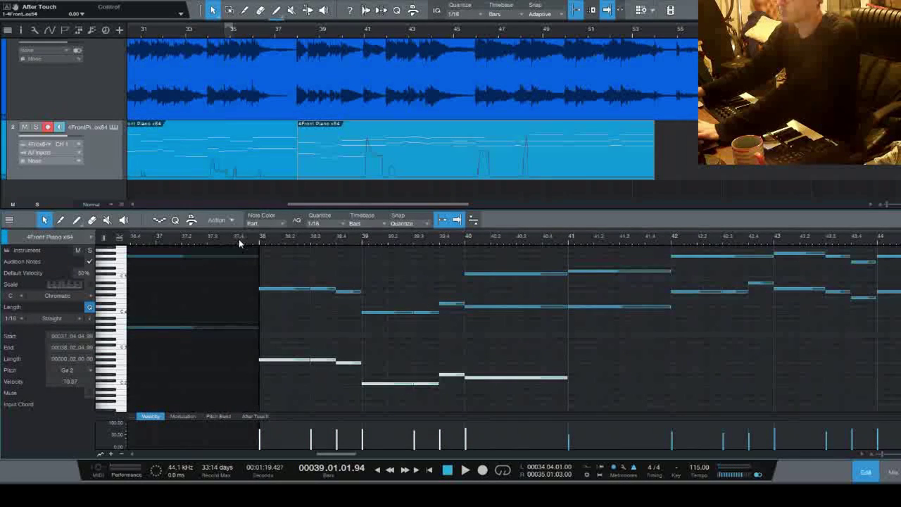
pyautogui.press('space')
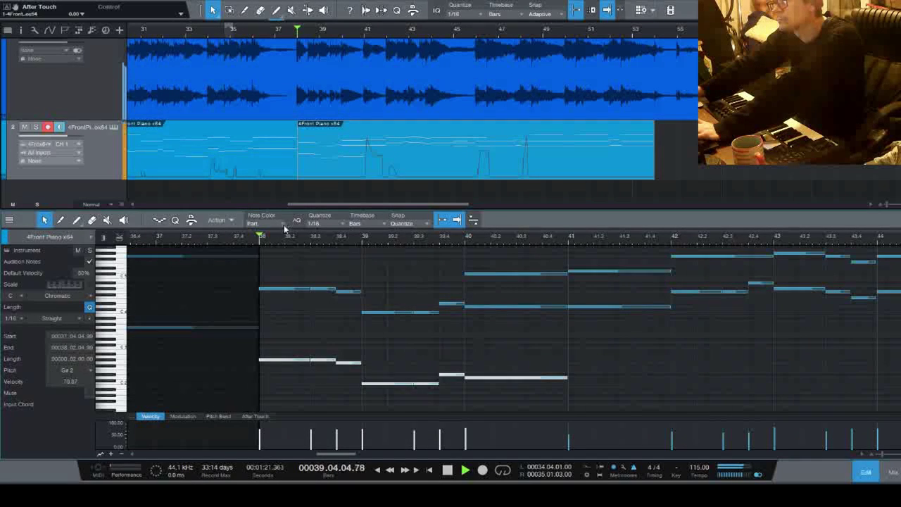
pyautogui.press('space')
# - Delete the lowest-voice notes in bars 39 and 40 of the pasted part
pyautogui.click(395, 350)
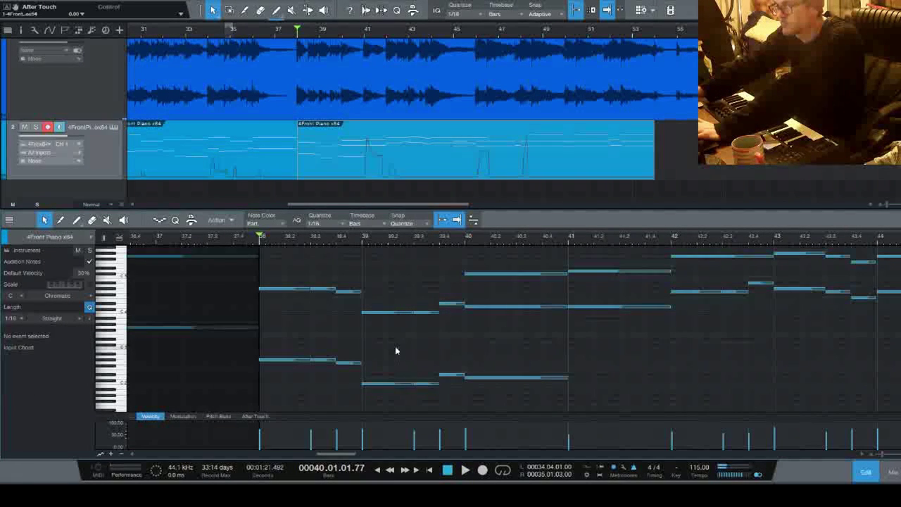
pyautogui.moveTo(396, 351); pyautogui.dragTo(522, 401)
pyautogui.press('Delete')
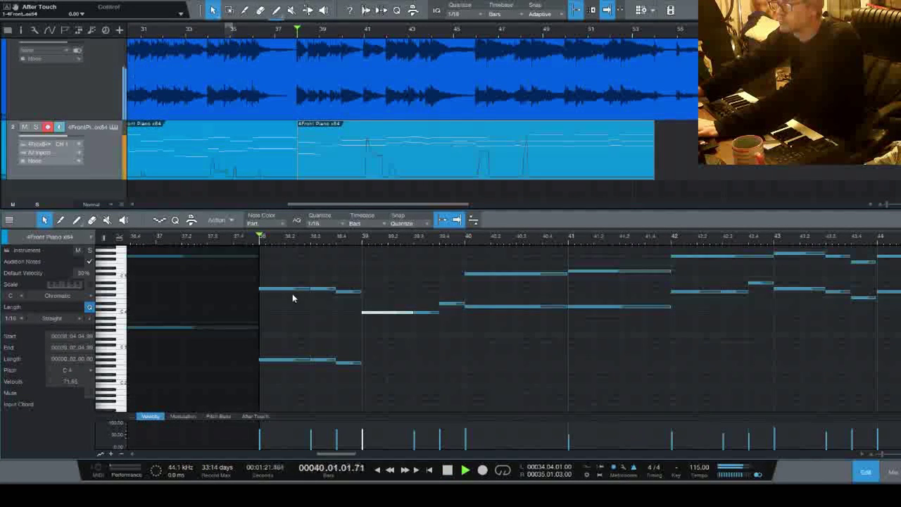
# - Mute the piano track and listen to the 1Floor audio alone from bar 38
pyautogui.click(24, 127)
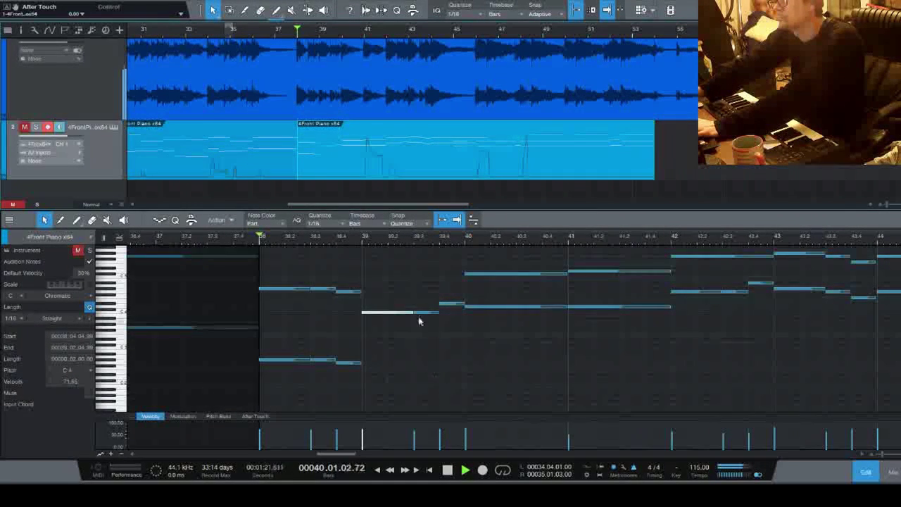
pyautogui.press('space')
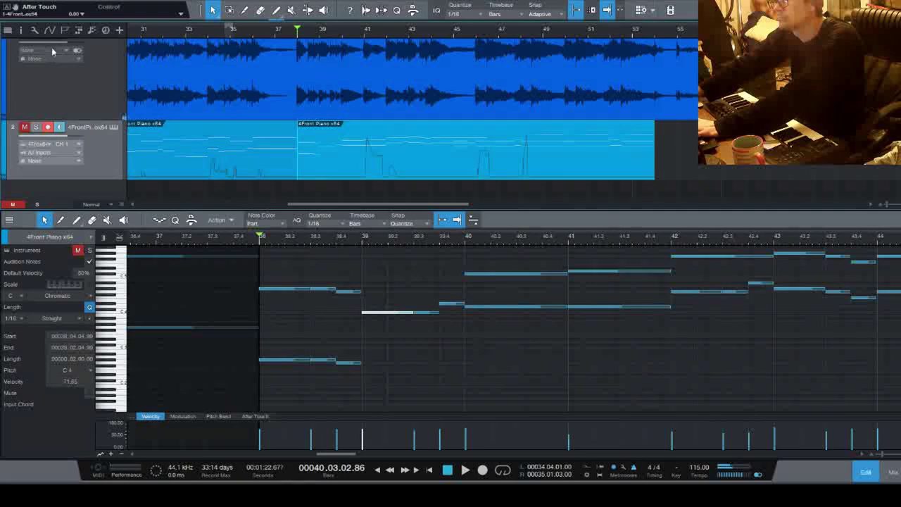
pyautogui.scroll(1, 53, 51)
pyautogui.press('space')
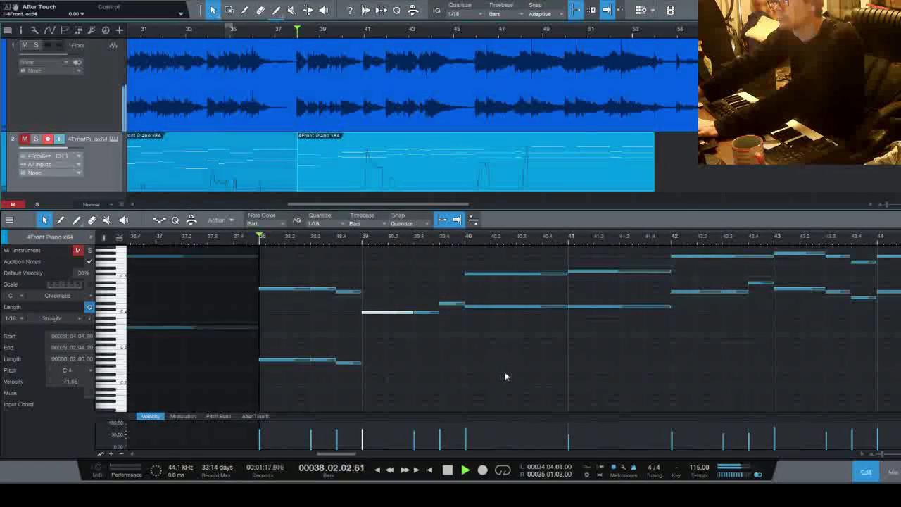
pyautogui.press('space')
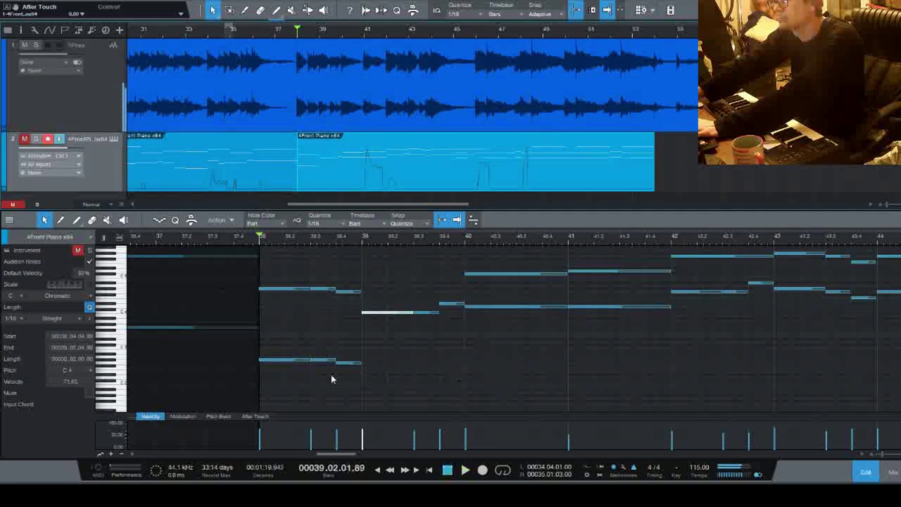
# - Undo the deletion of the lowest-voice notes in bars 39 and 40, and play the piano track soloed from bar 38
pyautogui.hotkey('ctrl', 'z')
pyautogui.press('space')
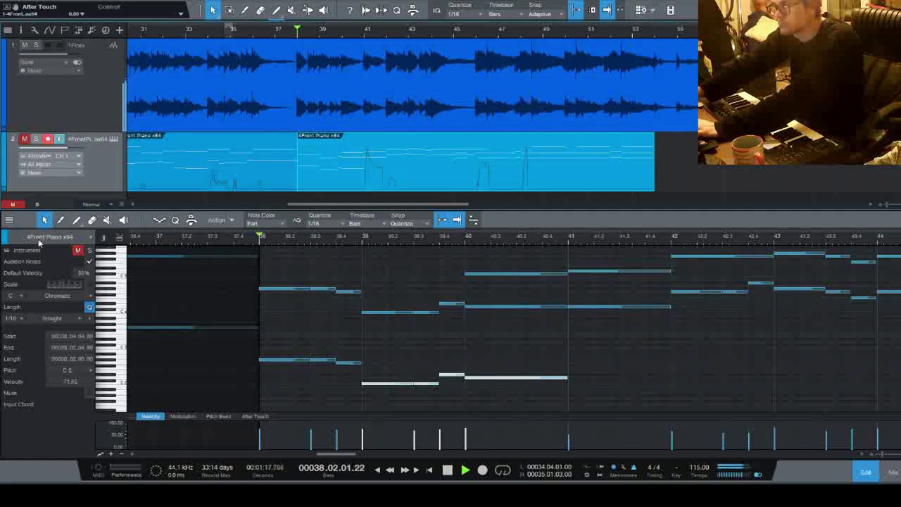
pyautogui.press('space')
pyautogui.click(36, 138)
pyautogui.press('space')
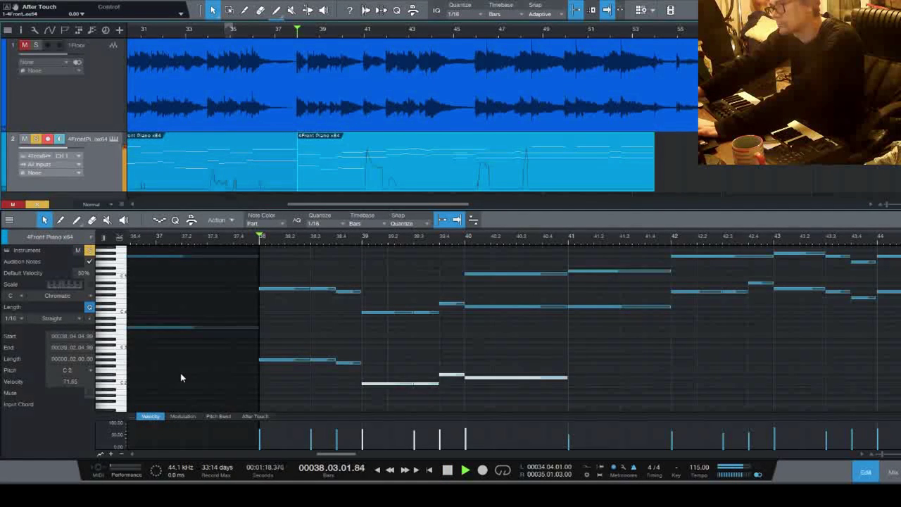
pyautogui.press('space')
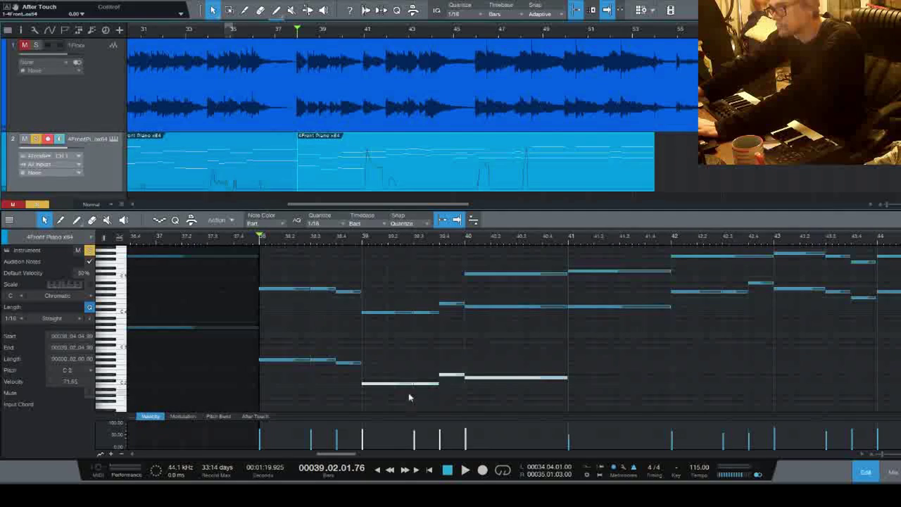
pyautogui.press('space')
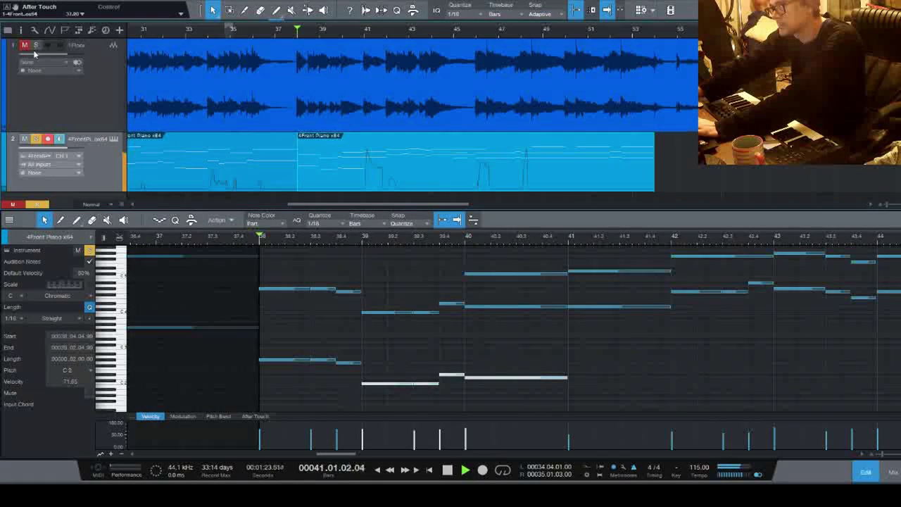
# - Unsolo the piano and compare the passage from bar 38 with the piano muted and with both tracks sounding
pyautogui.click(36, 139)
pyautogui.click(24, 139)
pyautogui.click(262, 240)
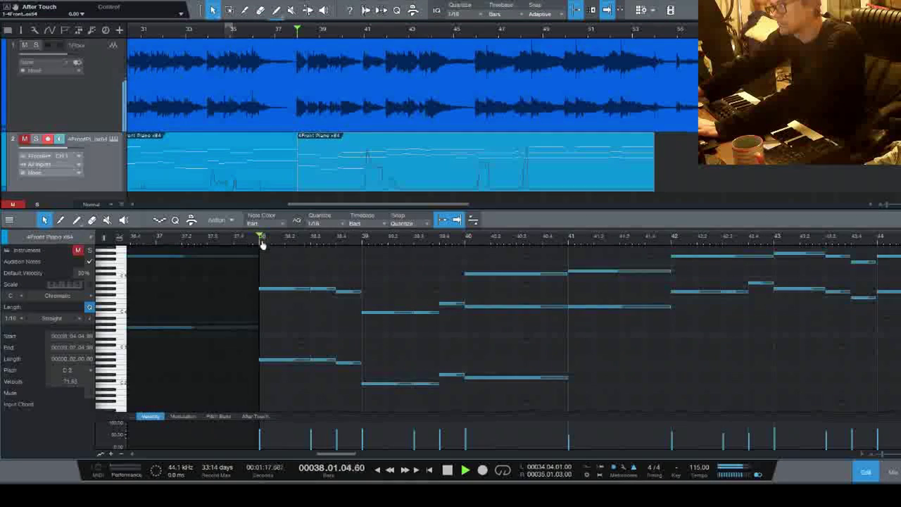
pyautogui.click(24, 138)
pyautogui.click(260, 240)
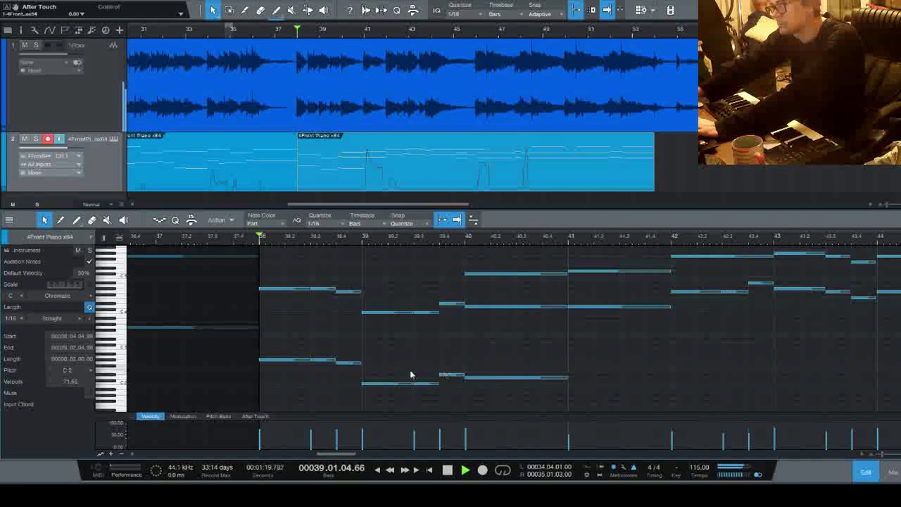
pyautogui.press('space')
# - Try shifting the lowest-voice notes in bars 39 and 40 up so the first sits on F#2, and play them
pyautogui.moveTo(383, 370); pyautogui.dragTo(518, 403)
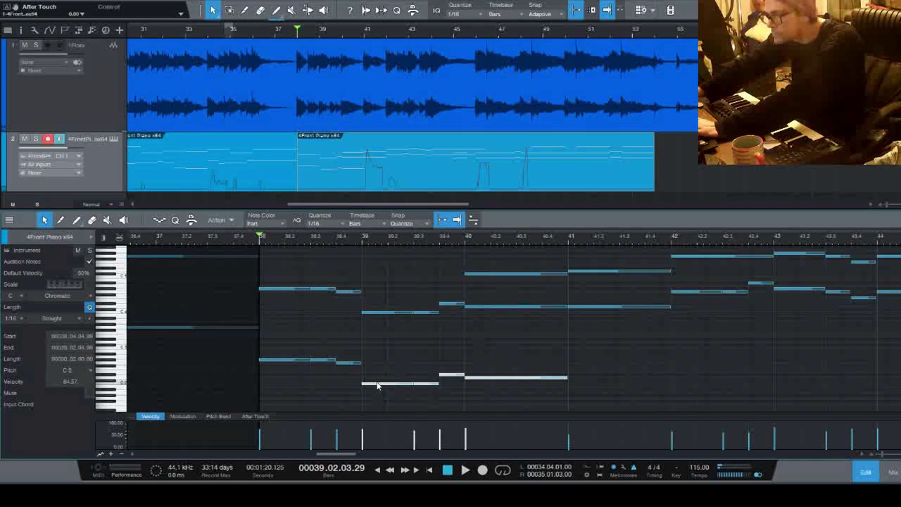
pyautogui.hotkey('ctrl', 'z')
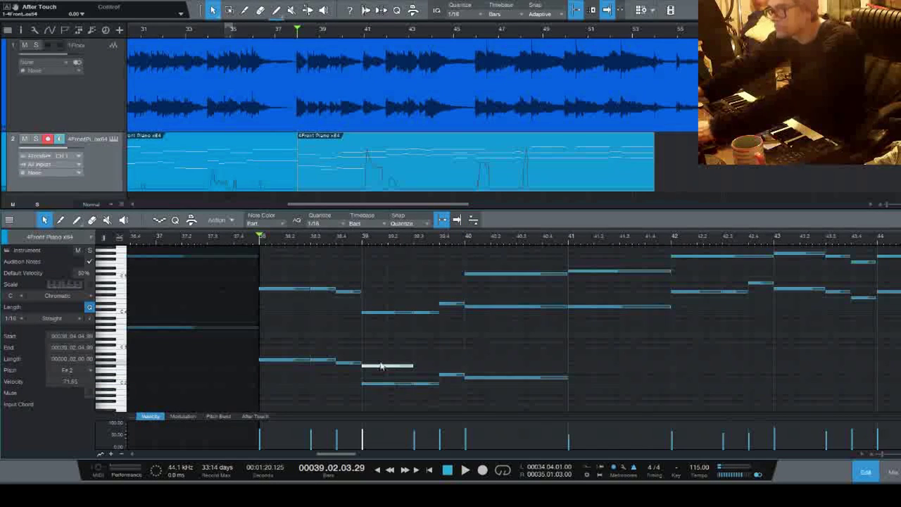
pyautogui.moveTo(380, 365); pyautogui.dragTo(545, 414)
pyautogui.press('Right')
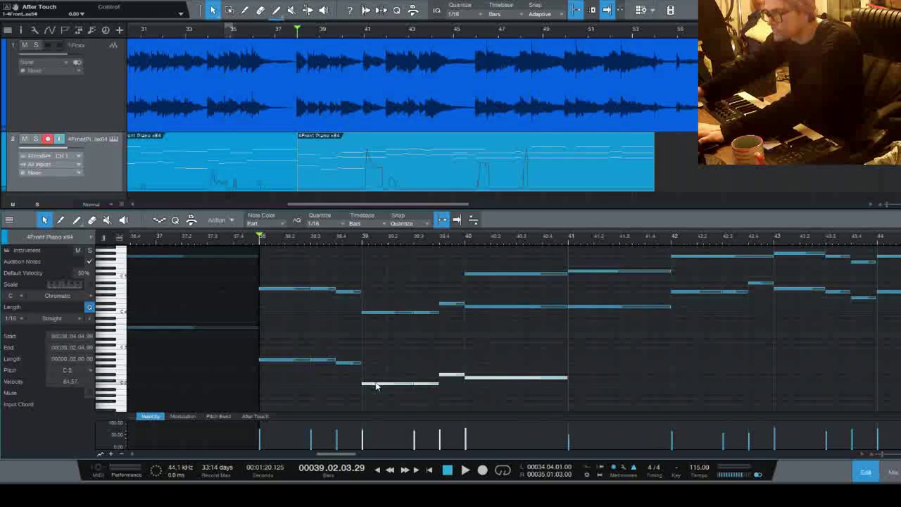
pyautogui.hotkey('ctrl', 'z')
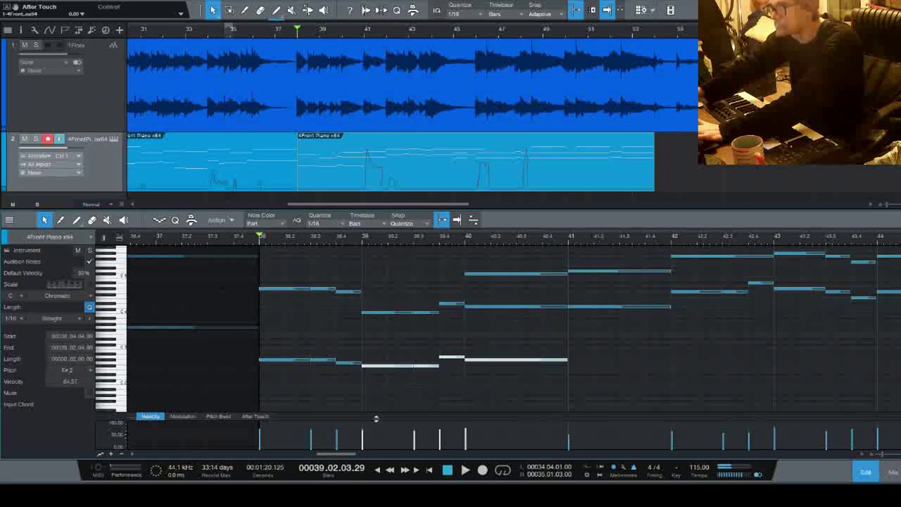
pyautogui.press('space')
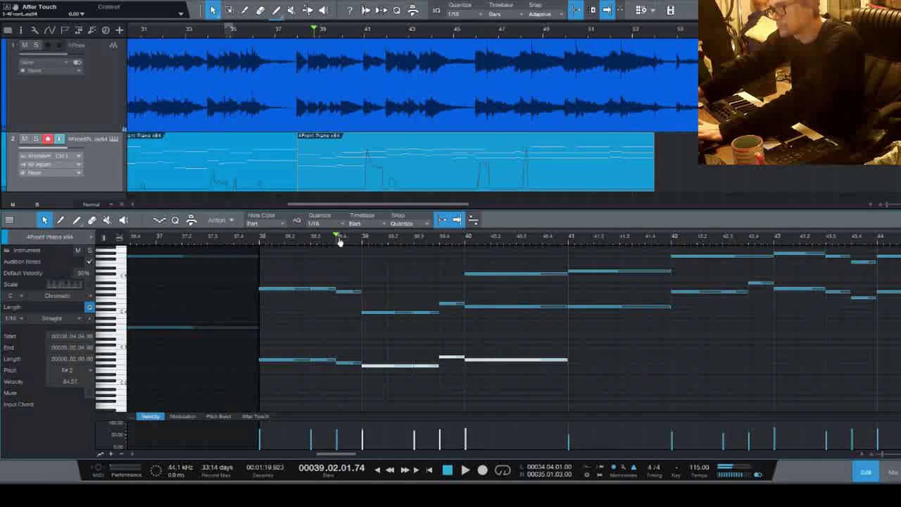
# - Delete the lowest-voice notes in bars 39 and 40 of the pasted part, and play the passage with the audio
pyautogui.click(545, 397)
pyautogui.moveTo(545, 397); pyautogui.dragTo(541, 390)
pyautogui.press('Delete')
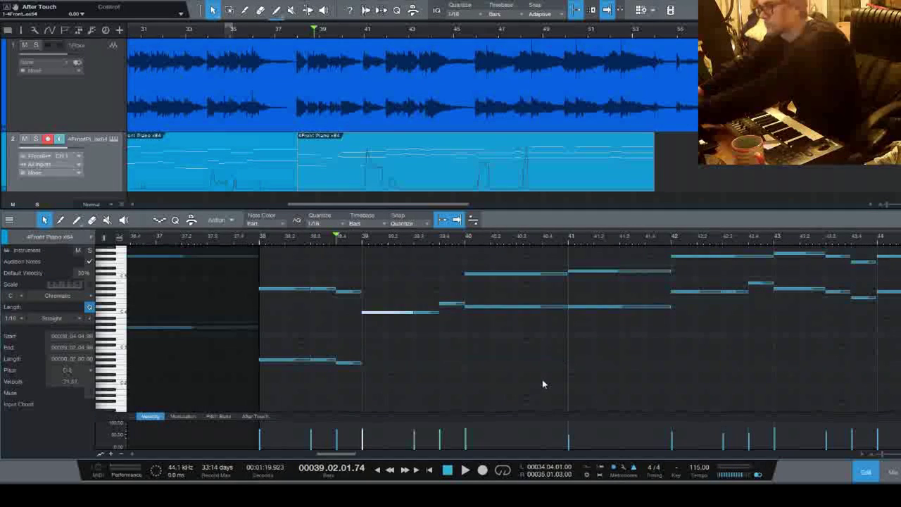
pyautogui.press('space')
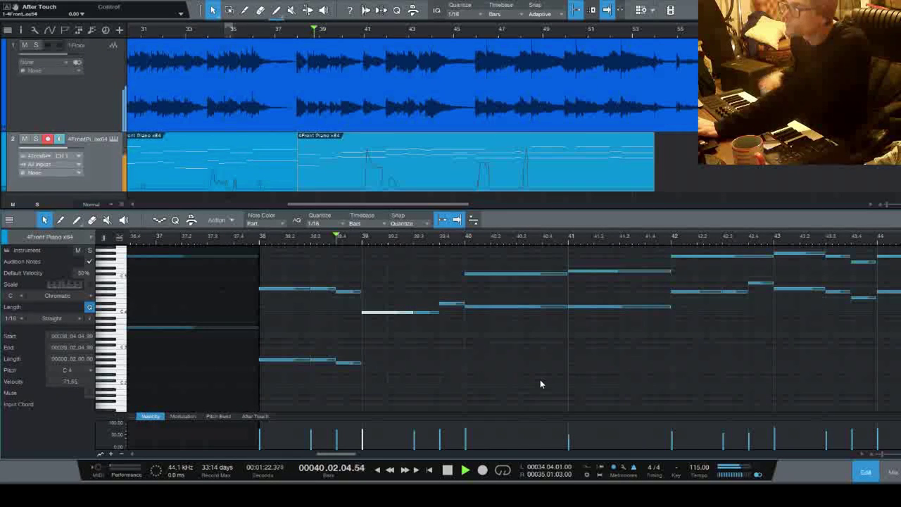
# - Mute the piano track and listen repeatedly to the 1Floor audio alone across bars 38 to 40
pyautogui.click(24, 138)
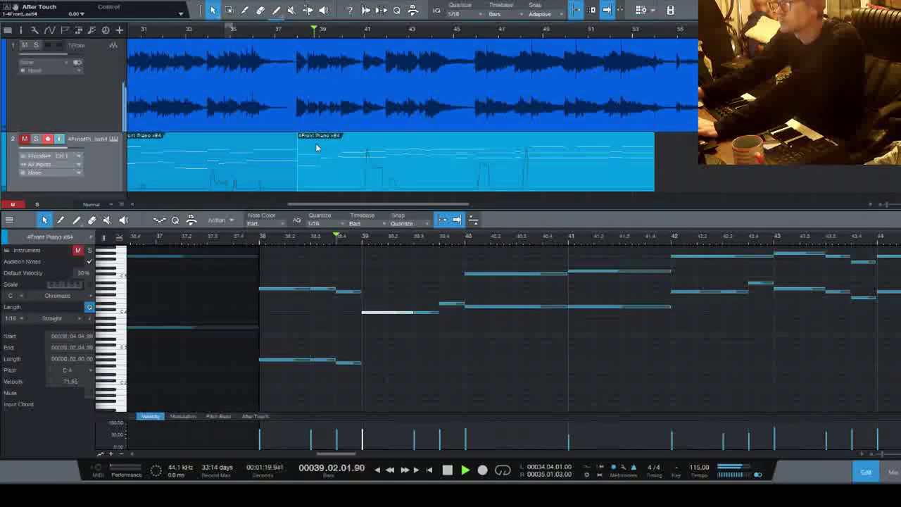
pyautogui.press('space')
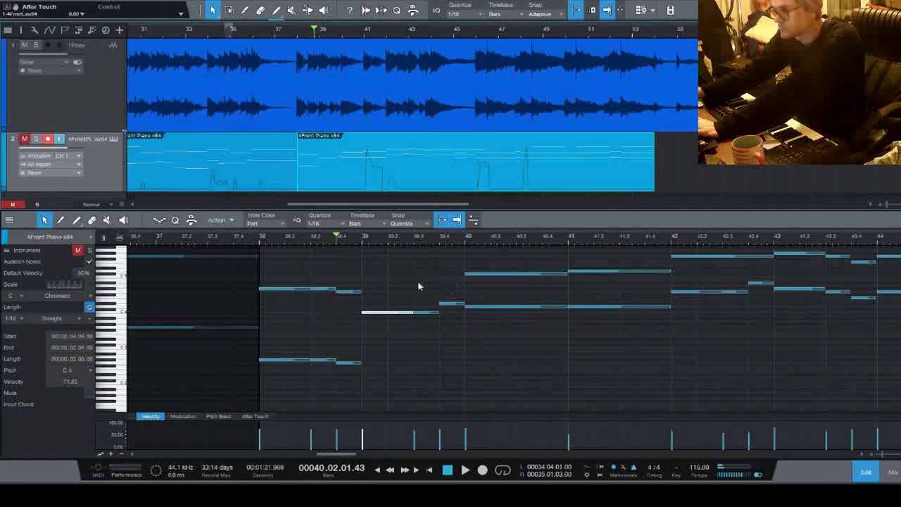
pyautogui.scroll(1, 458, 289)
pyautogui.press('space')
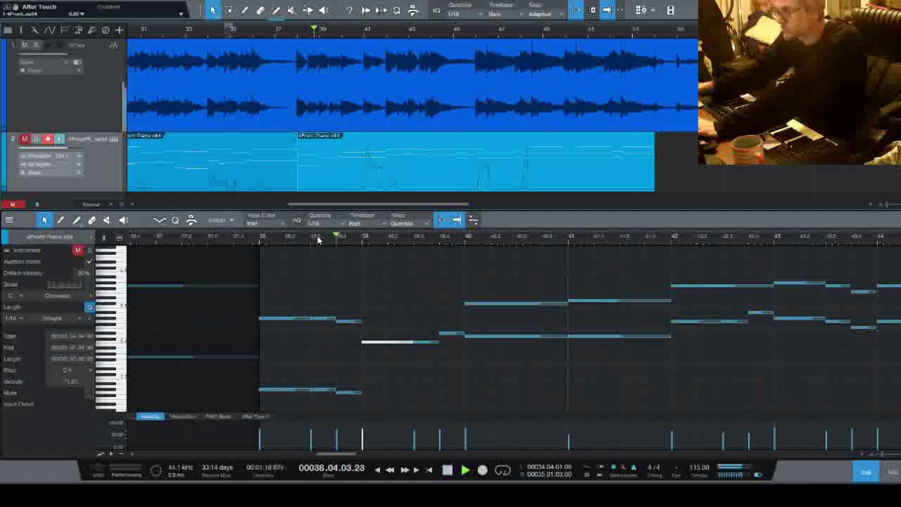
pyautogui.press('space')
pyautogui.click(410, 273)
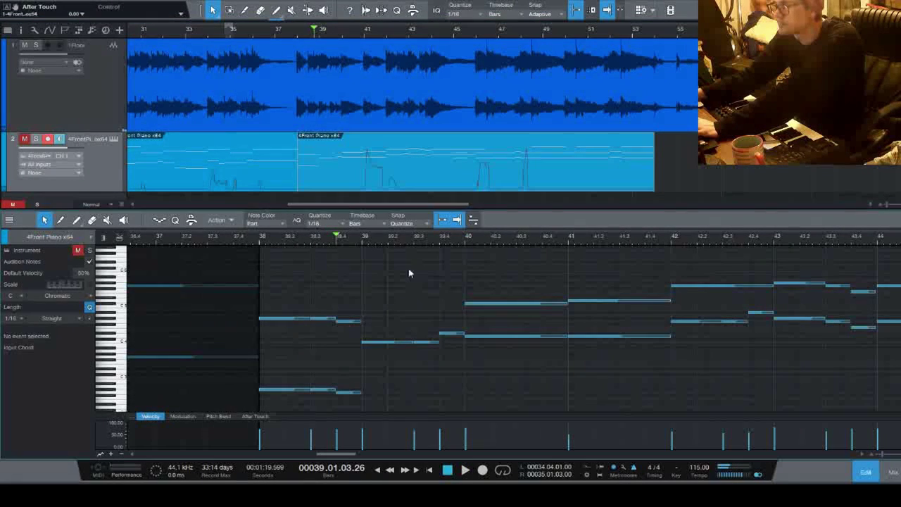
# - Shorten the pasted piano part so it ends at bar 39, and listen to the audio that follows
pyautogui.moveTo(653, 183); pyautogui.dragTo(319, 185)
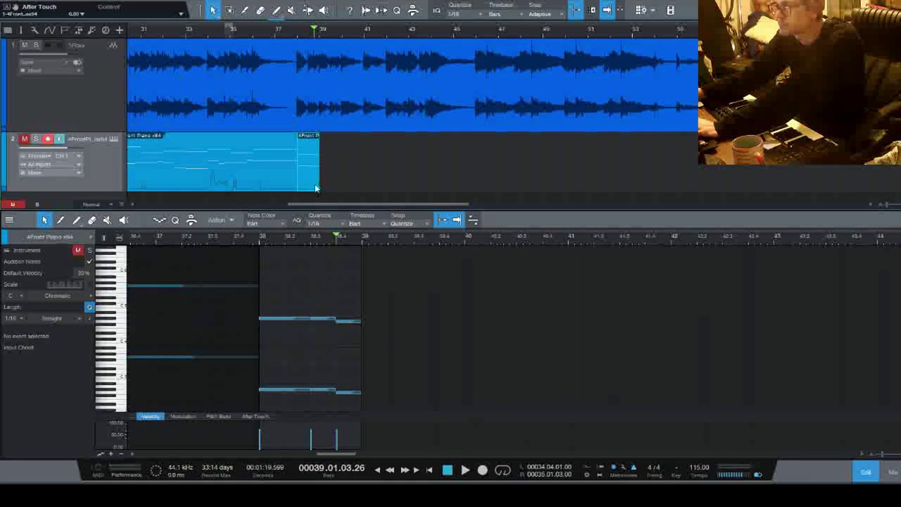
pyautogui.press('space')
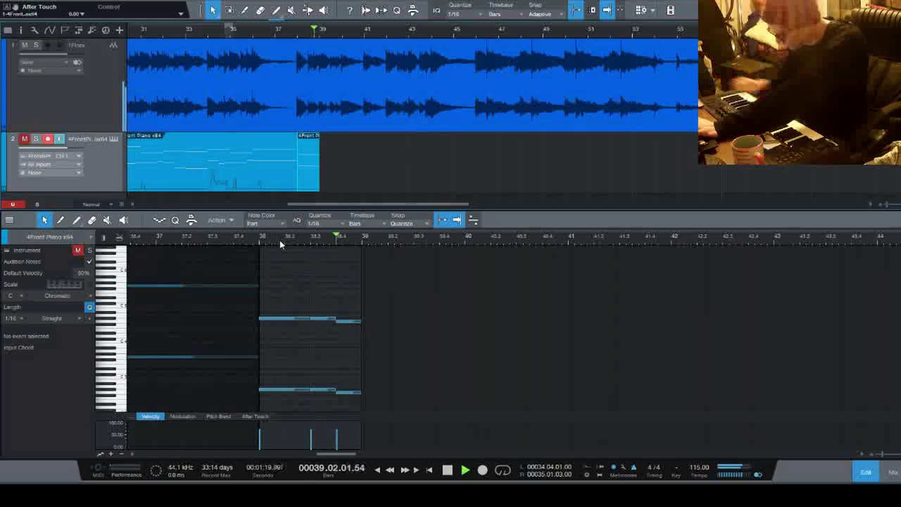
pyautogui.press('space')
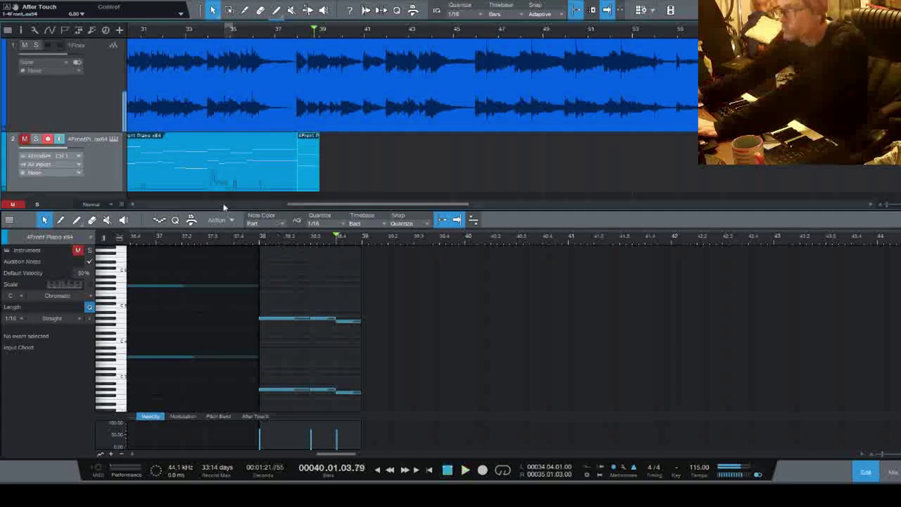
# - Unmute the piano track and replay bars 38 to 40 against the audio to work out the low notes
pyautogui.click(24, 139)
pyautogui.press('space')
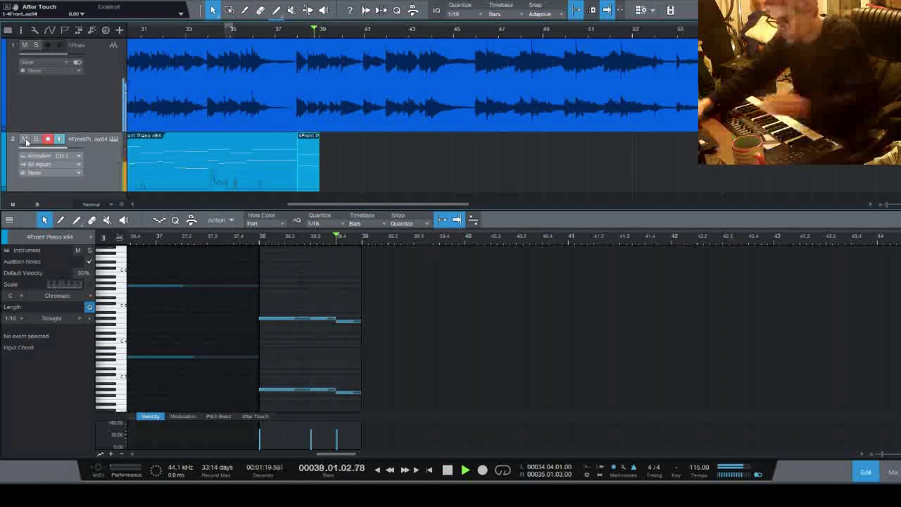
pyautogui.press('space')
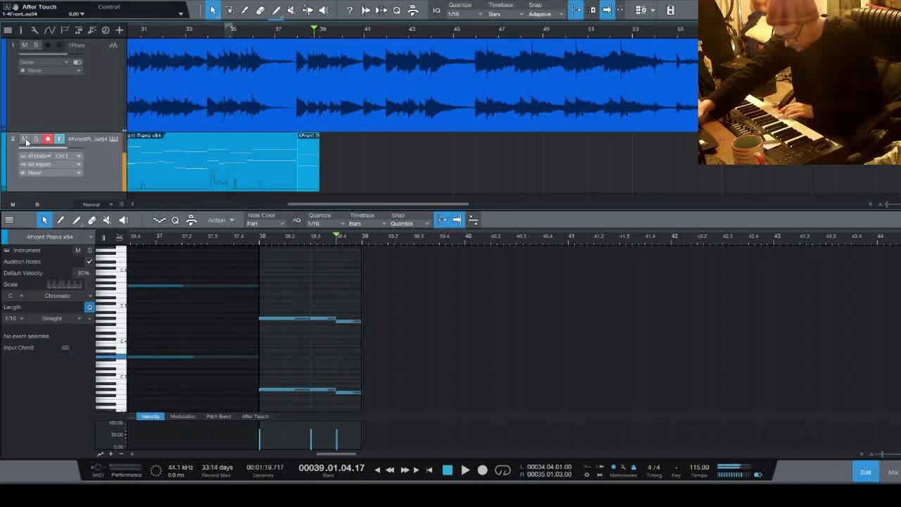
pyautogui.press('space')
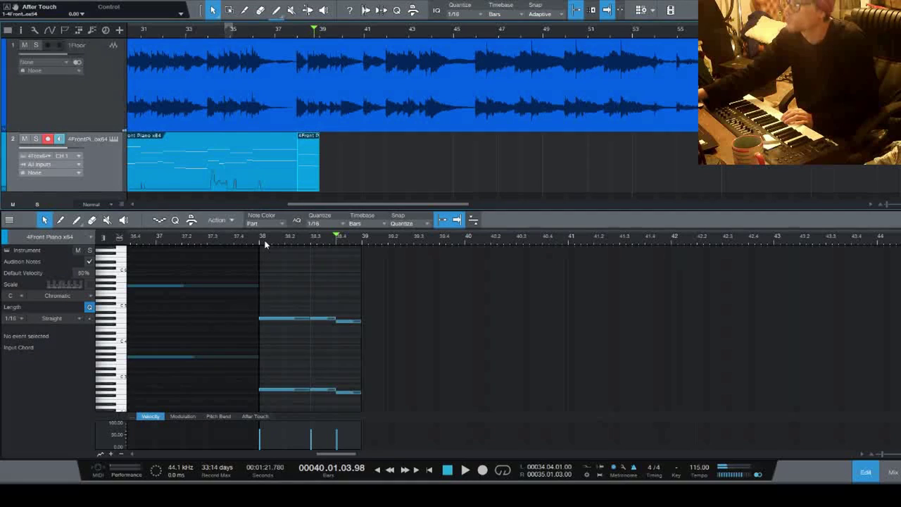
# - Record a new low piano line from bar 39 up to bar 41, and play it back
pyautogui.click(363, 242)
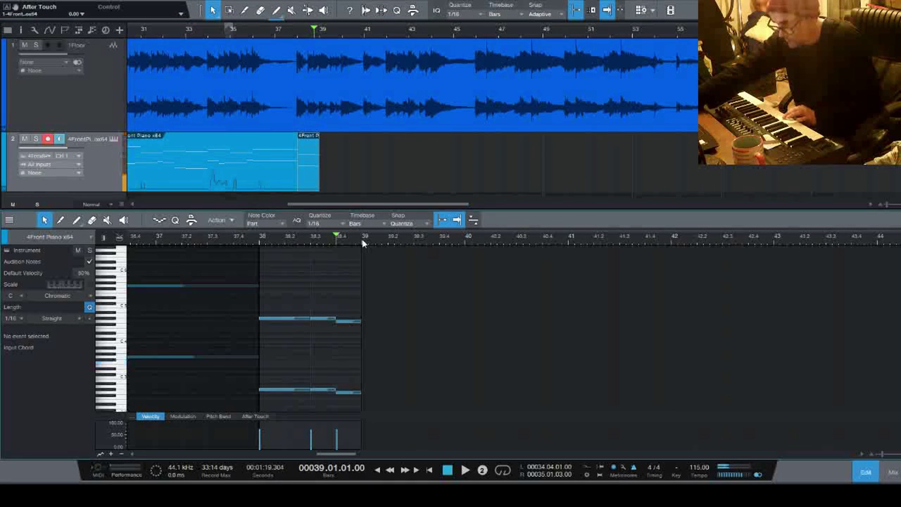
pyautogui.press('KP_Multiply')
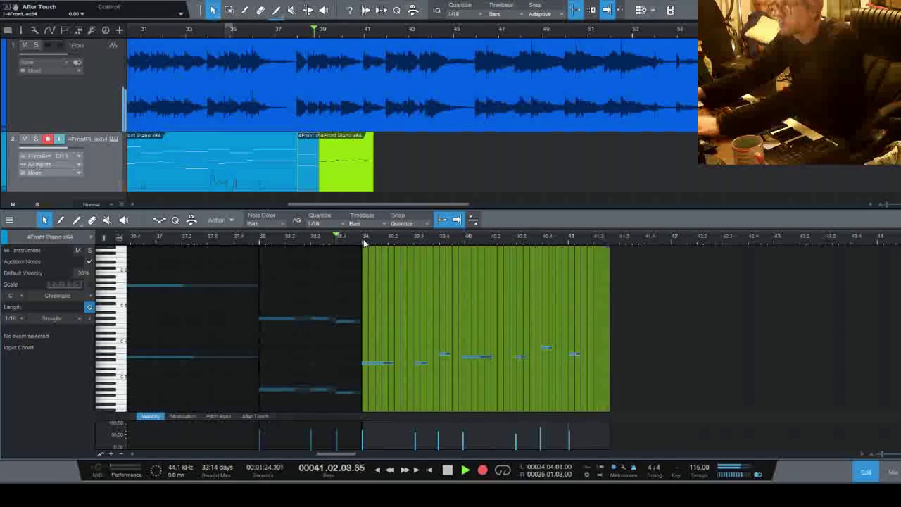
pyautogui.press('space')
pyautogui.press('space')
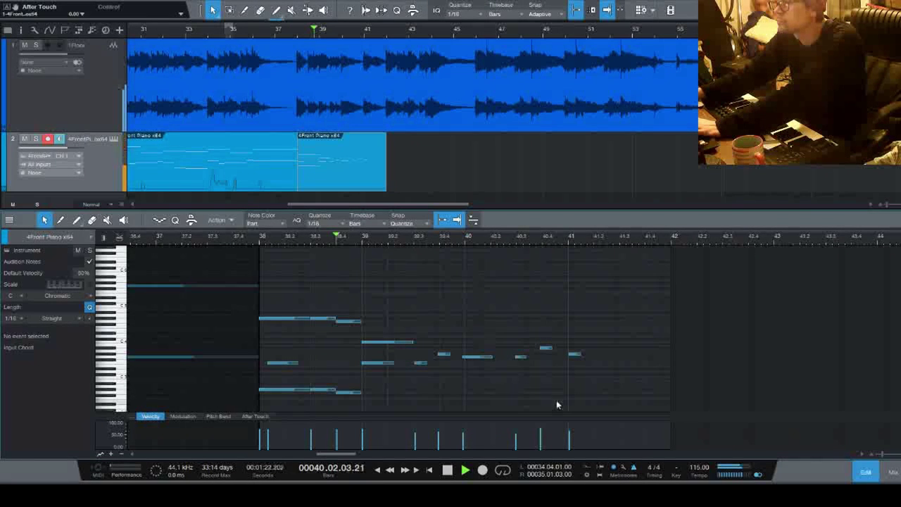
pyautogui.press('space')
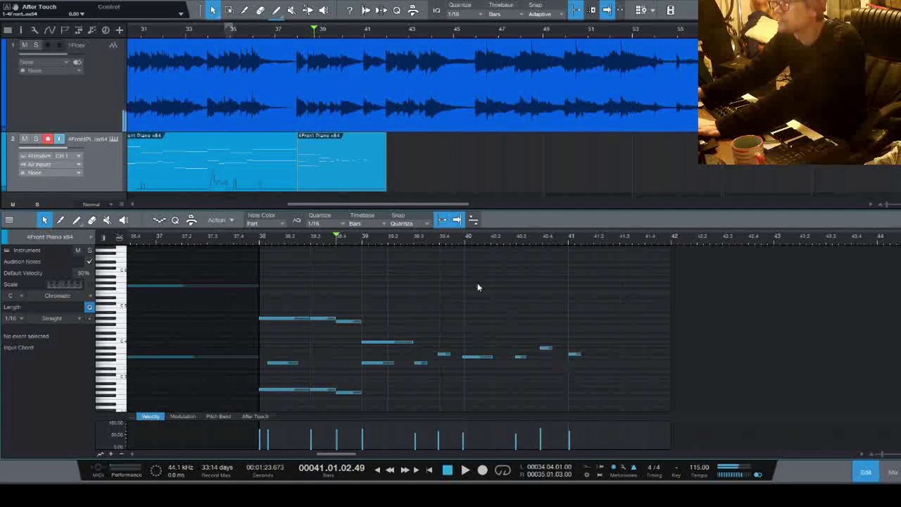
# - Delete the last three notes of the newly recorded low line, and play the remaining ones with the audio
pyautogui.click(575, 354)
pyautogui.press('Delete')
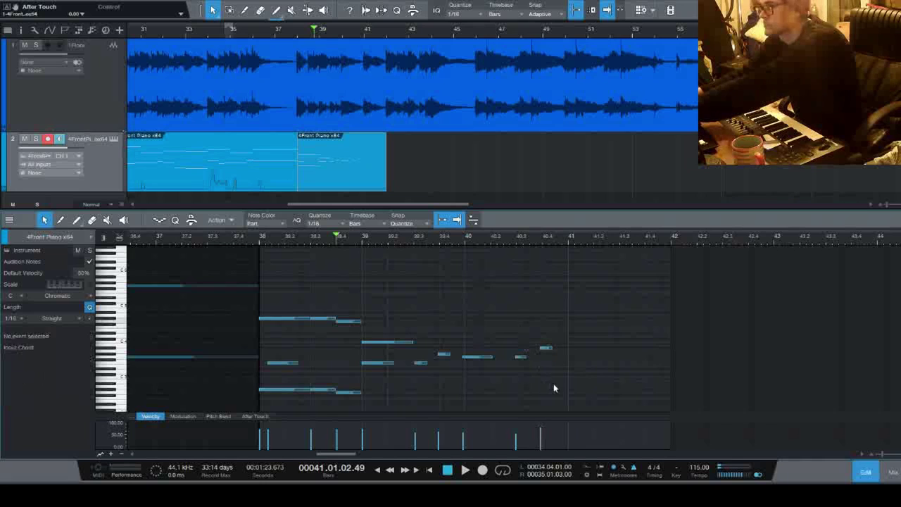
pyautogui.click(520, 357)
pyautogui.press('Delete')
pyautogui.press('space')
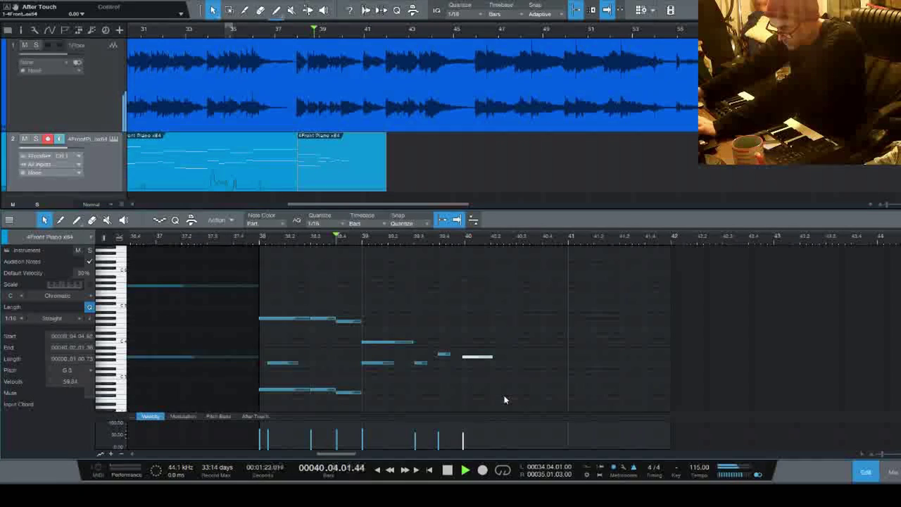
pyautogui.press('space')
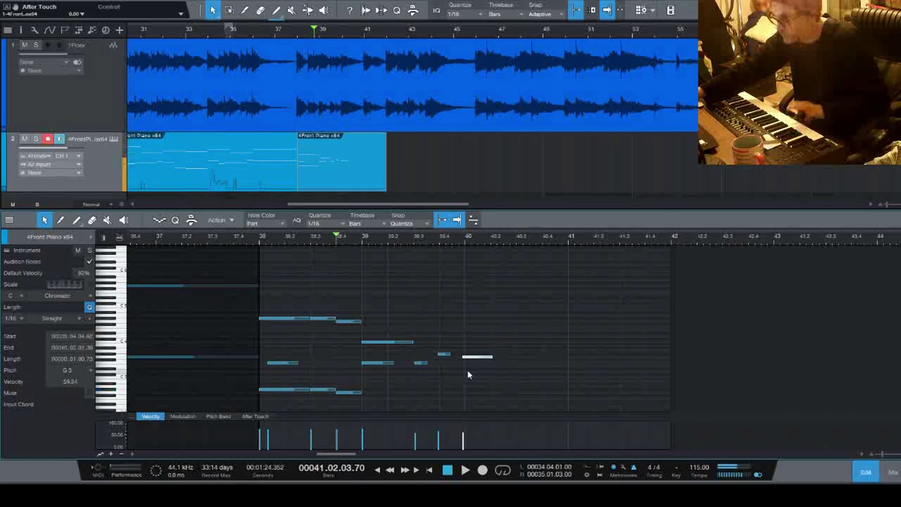
# - Record a single low note in bar 41 and align its start with the beginning of the bar
pyautogui.click(568, 242)
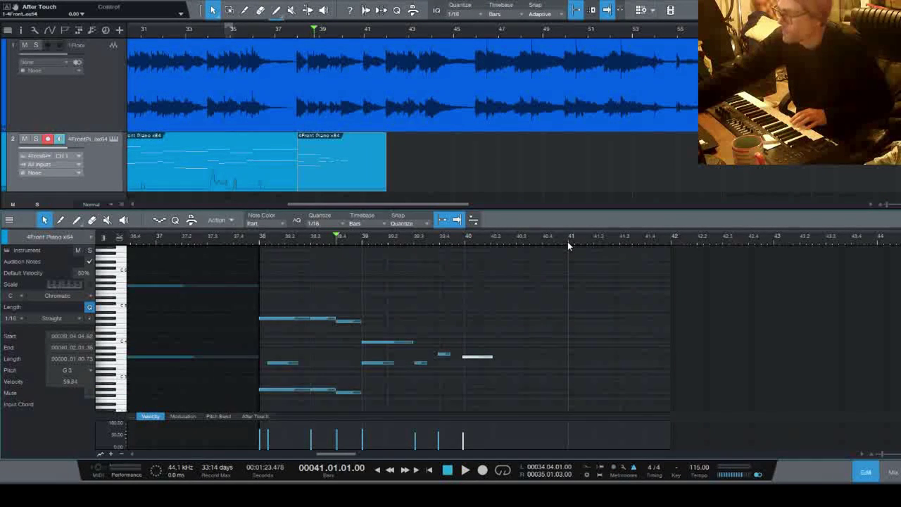
pyautogui.press('KP_Multiply')
pyautogui.press('space')
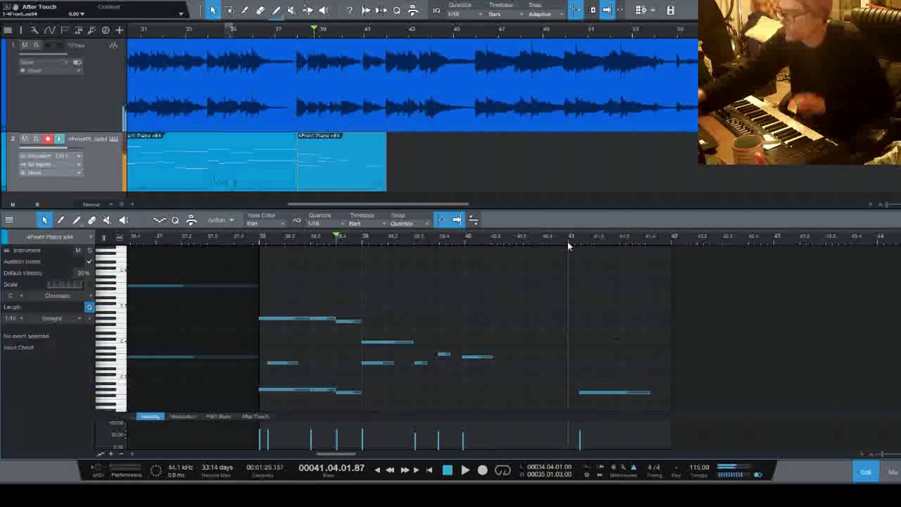
pyautogui.moveTo(623, 392); pyautogui.dragTo(613, 397)
pyautogui.press('e')
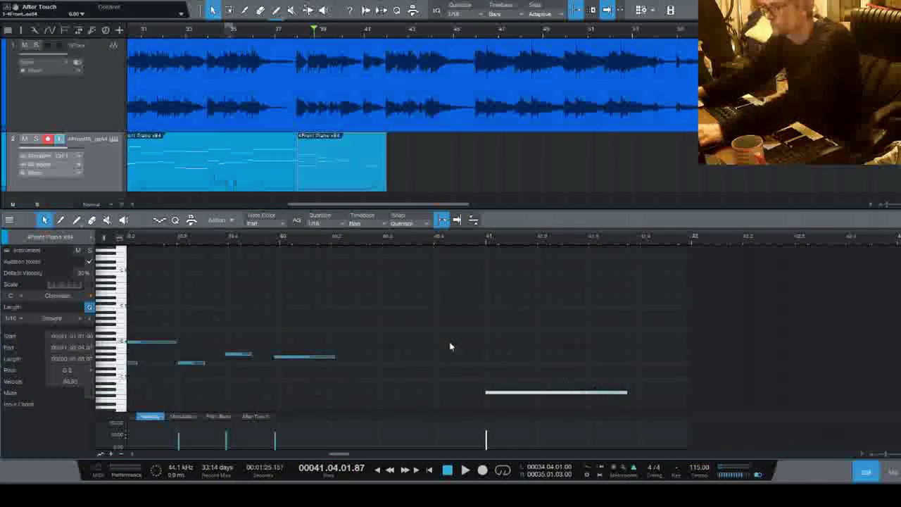
# - Quantize the two short recorded notes in the second half of bar 39
pyautogui.hscroll(-3, 422, 355)
pyautogui.hscroll(-1, 421, 373)
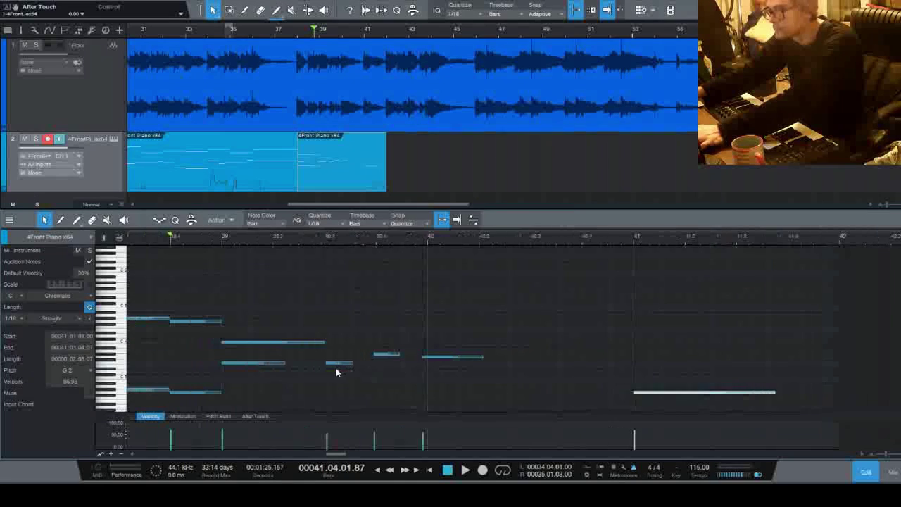
pyautogui.moveTo(341, 341); pyautogui.dragTo(387, 379)
pyautogui.press('q')
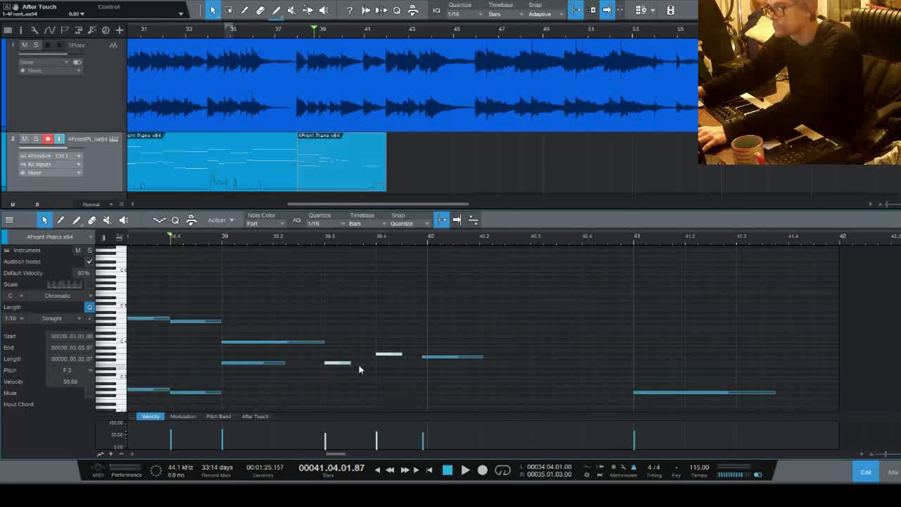
# - Lengthen the low-line notes in bars 39 and 40 to close the gaps up to bar 41, and play the passage
pyautogui.keyDown('ctrl'); pyautogui.click(350, 362); pyautogui.keyUp('ctrl')
pyautogui.hotkey('ctrl', 'z')
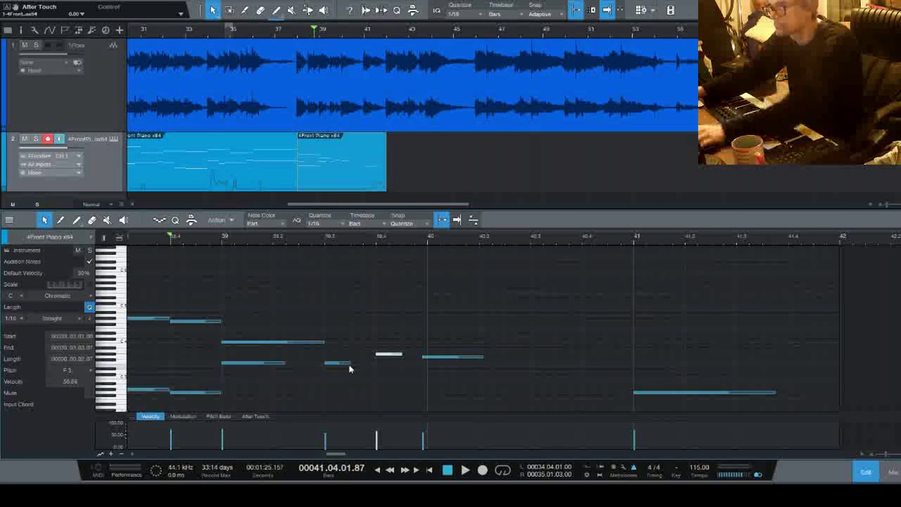
pyautogui.moveTo(352, 363); pyautogui.dragTo(638, 360)
pyautogui.click(387, 354)
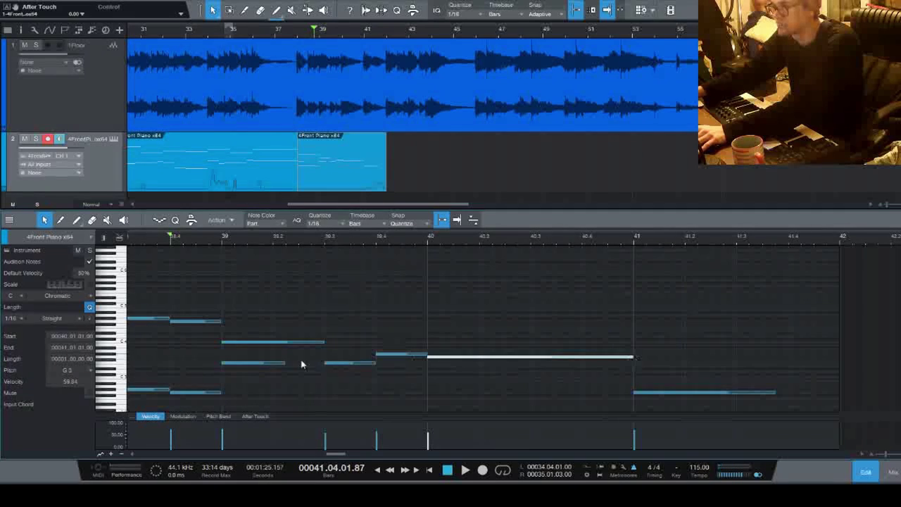
pyautogui.click(278, 364)
pyautogui.moveTo(287, 363); pyautogui.dragTo(324, 363)
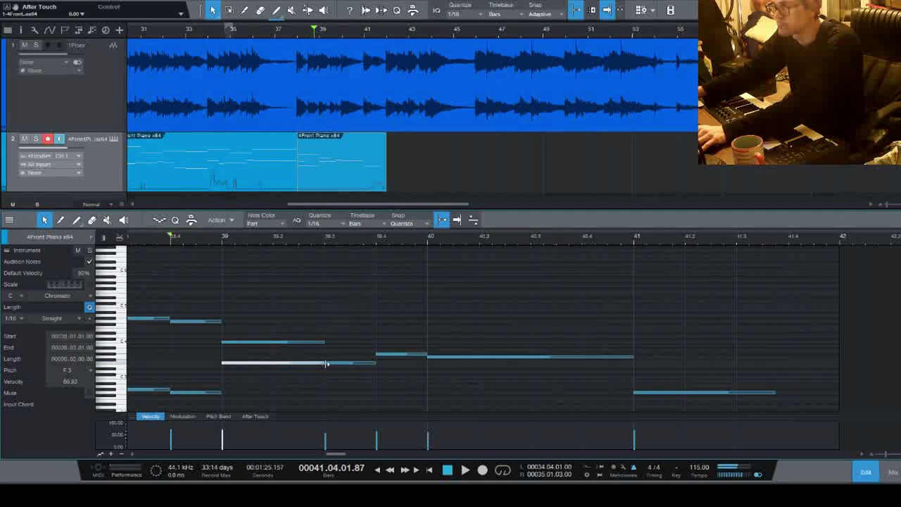
pyautogui.press('space')
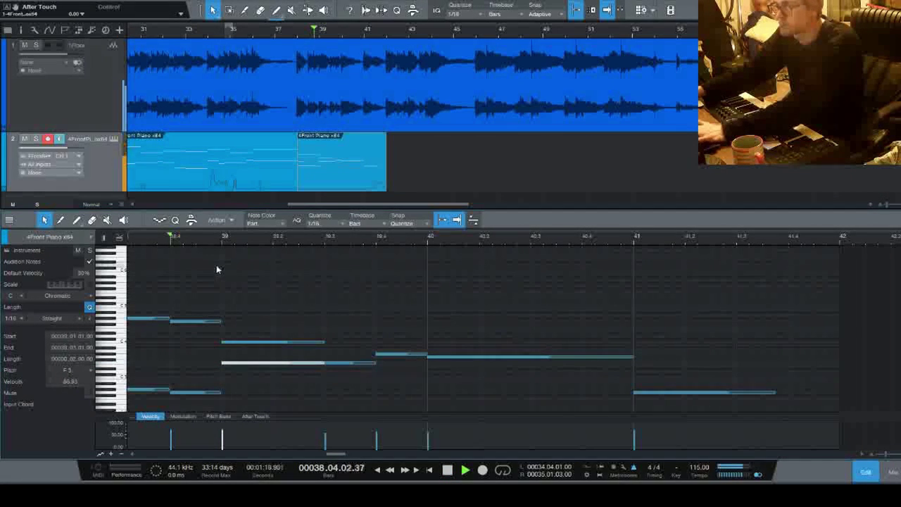
# - Duplicate the C4 note in bar 39 an octave higher as C5, align it with the start of the bar, and play it
pyautogui.click(278, 343)
pyautogui.press('d')
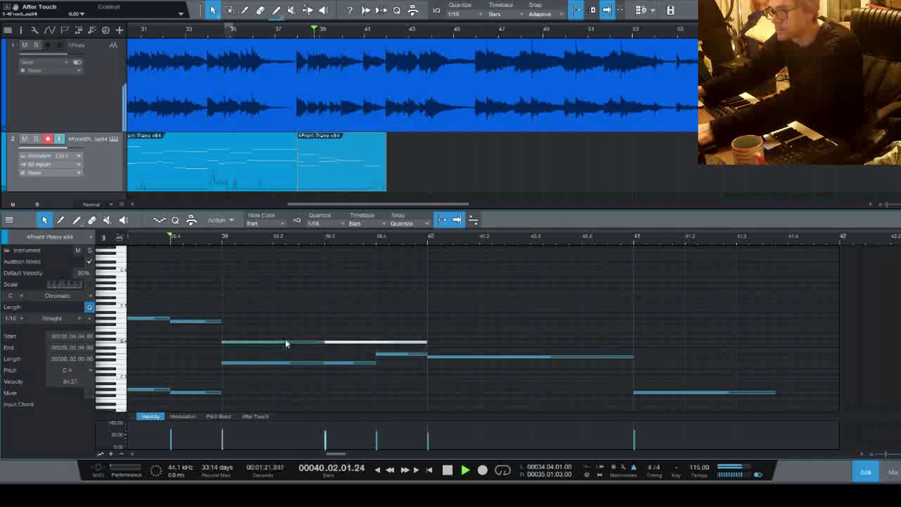
pyautogui.hotkey('shift', 'Up')
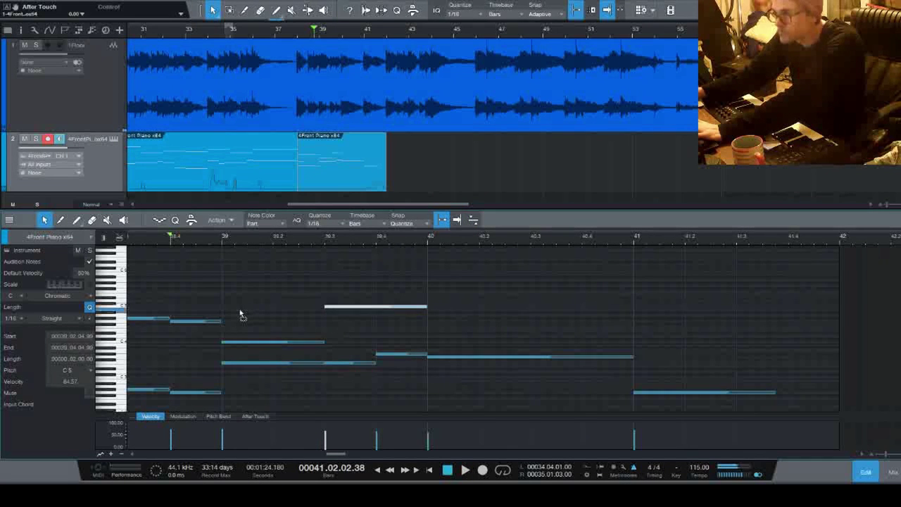
pyautogui.hotkey('alt', 'Left')
pyautogui.press('space')
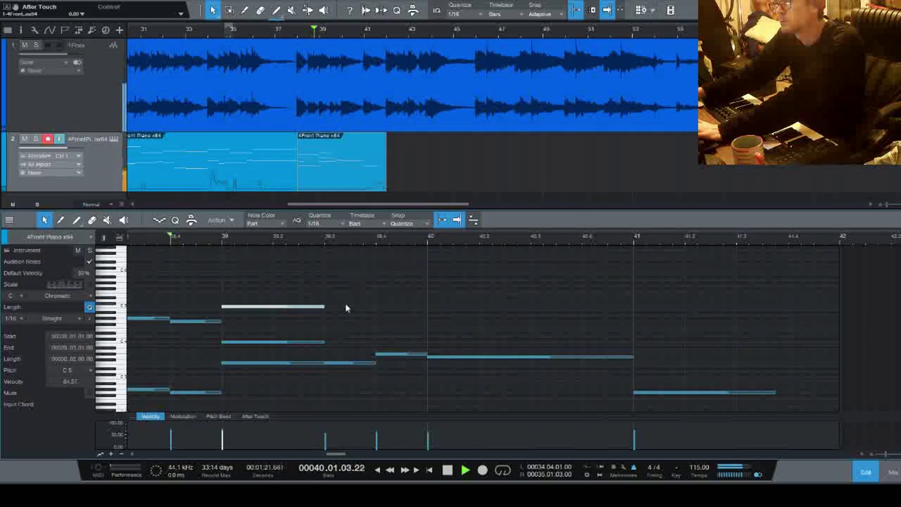
# - Extend the C5 note across all of bar 39 and duplicate it into bar 40 as C#5
pyautogui.press('space')
pyautogui.moveTo(324, 307); pyautogui.dragTo(442, 305)
pyautogui.press('d')
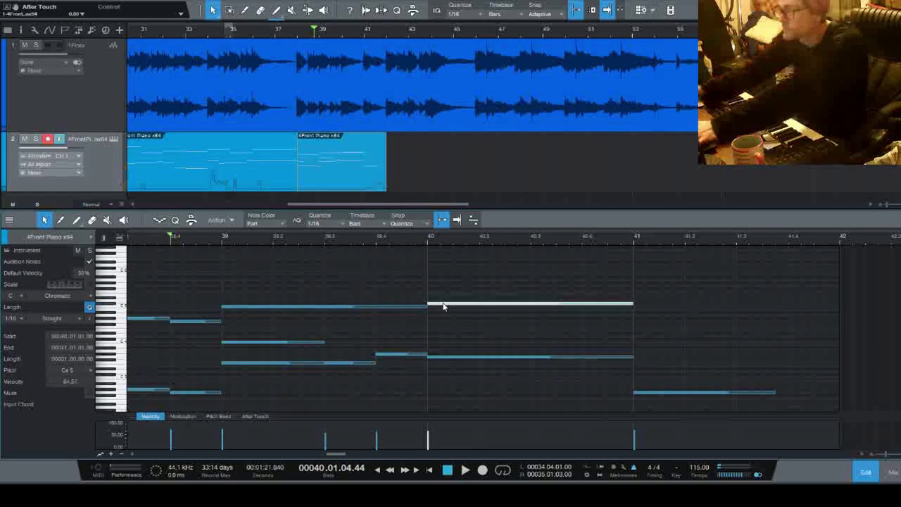
# - Replay bars 38 to 40 against the audio and raise the upper note in bar 40 by one semitone
pyautogui.press('space')
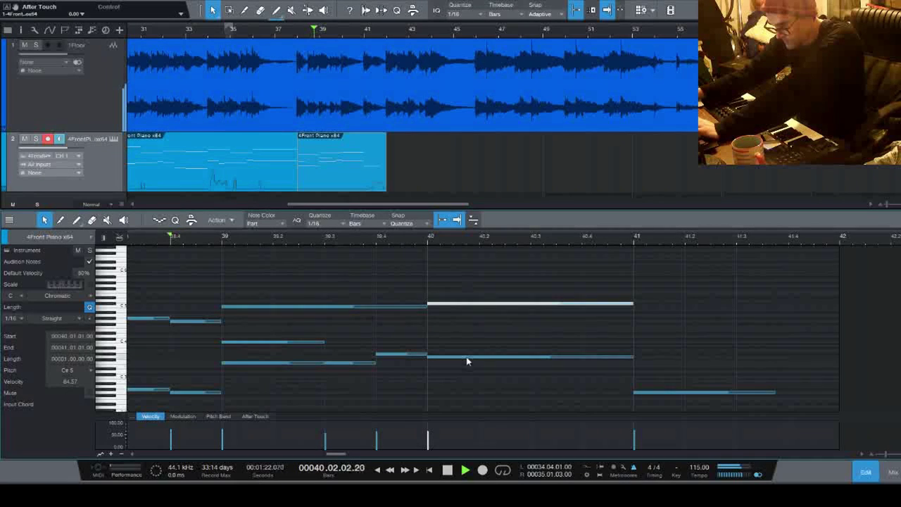
pyautogui.press('space')
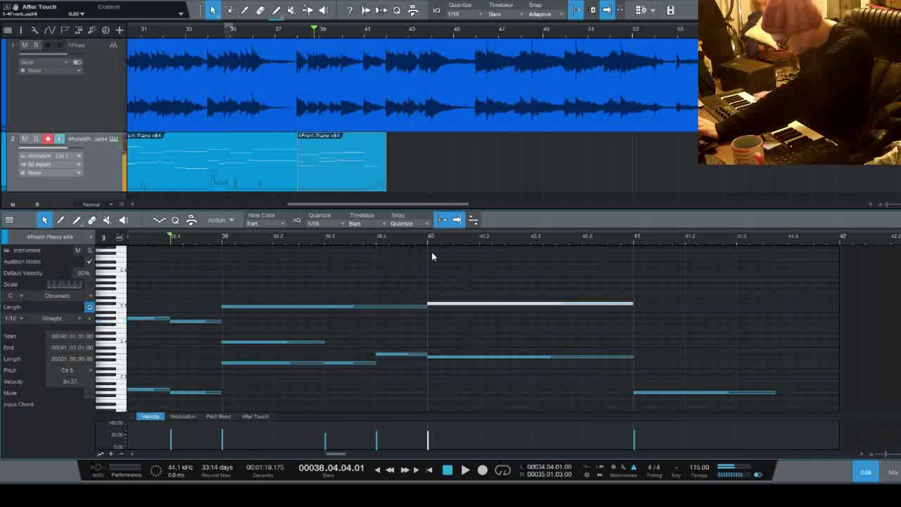
pyautogui.press('space')
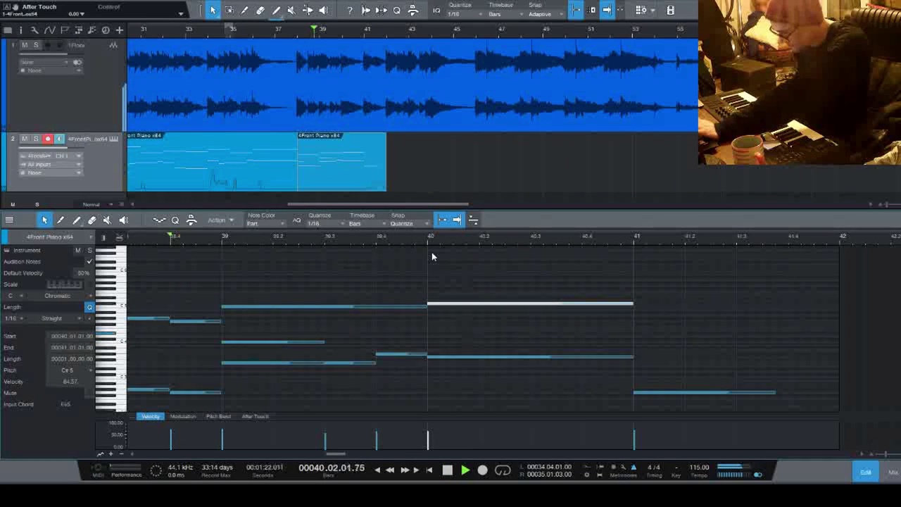
pyautogui.press('space')
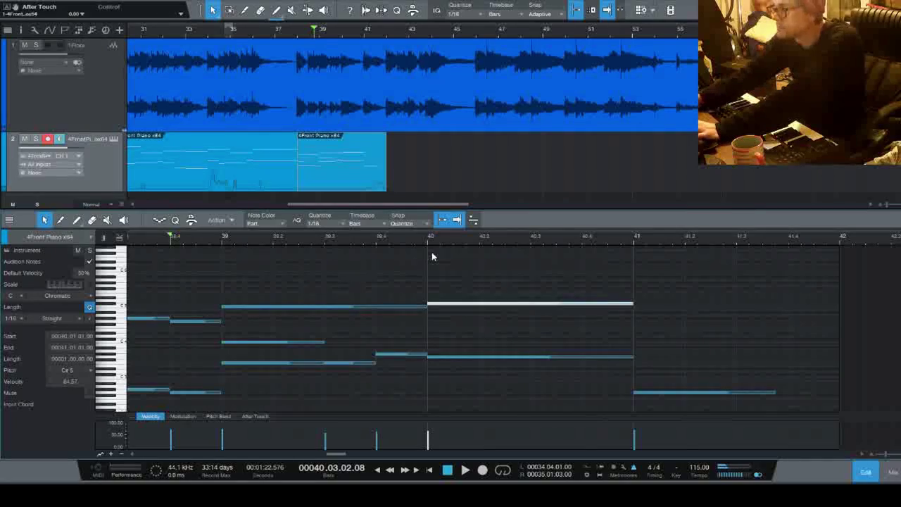
pyautogui.press('Up')
pyautogui.press('space')
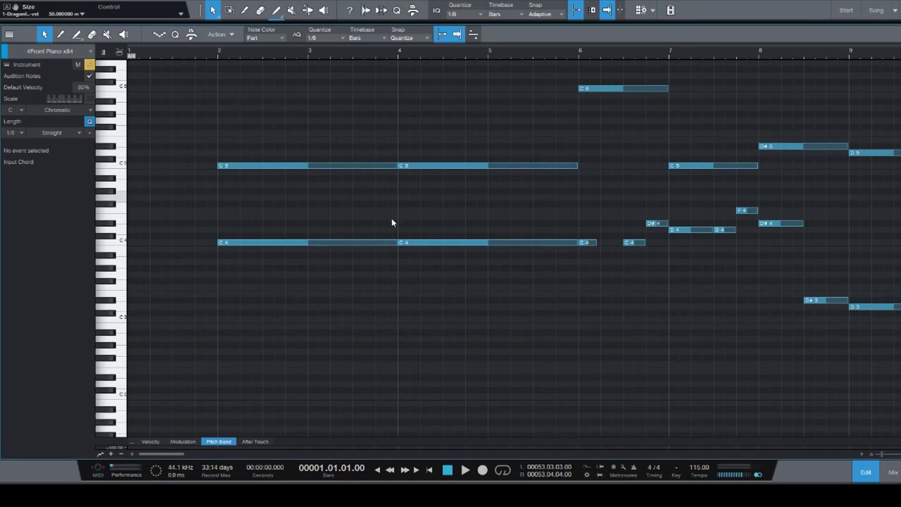
# - Play the finished piano transcription from the beginning of bar 1
pyautogui.click(466, 471)
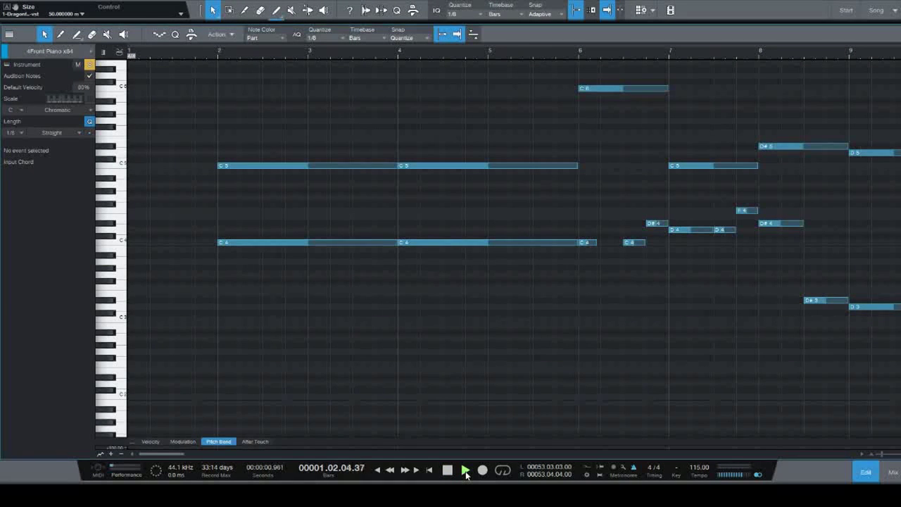